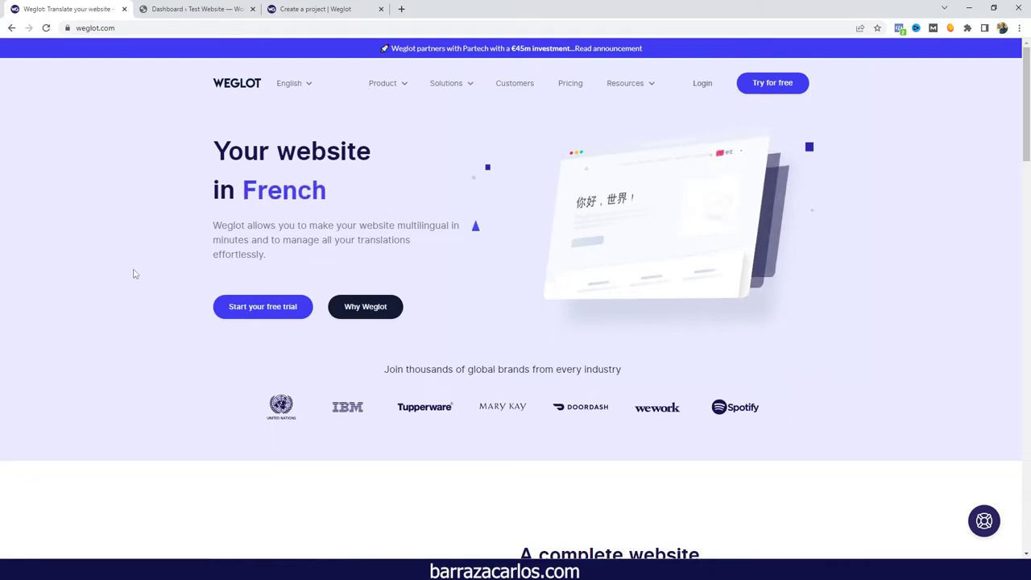
Open the live test website in a new browser tab and view the Abominable Hoodie product page in its shop
left_click(190, 9)
right_click(53, 66)
left_click(65, 78)
left_click(306, 10)
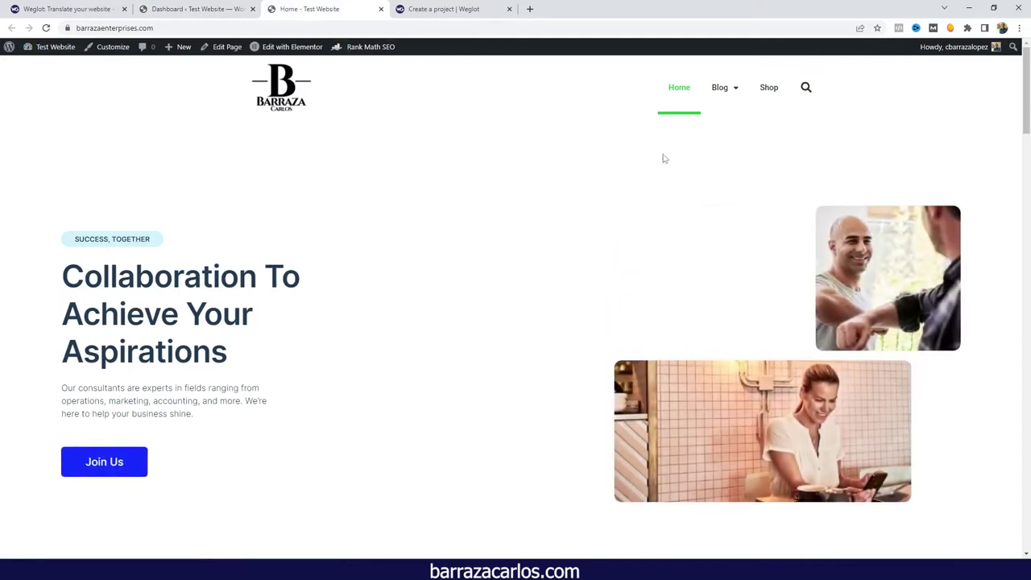
mouse_move(734, 101)
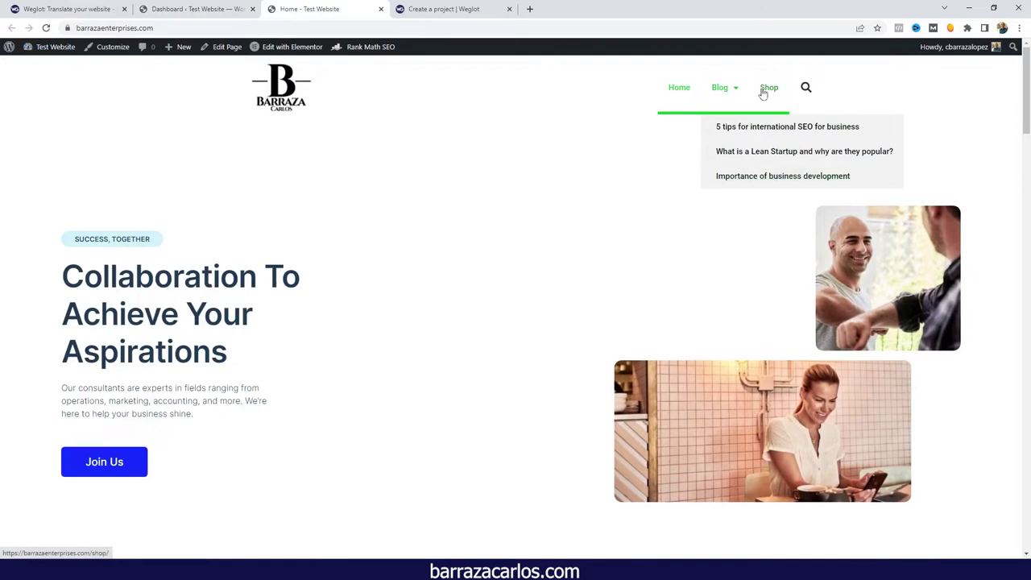
left_click(767, 90)
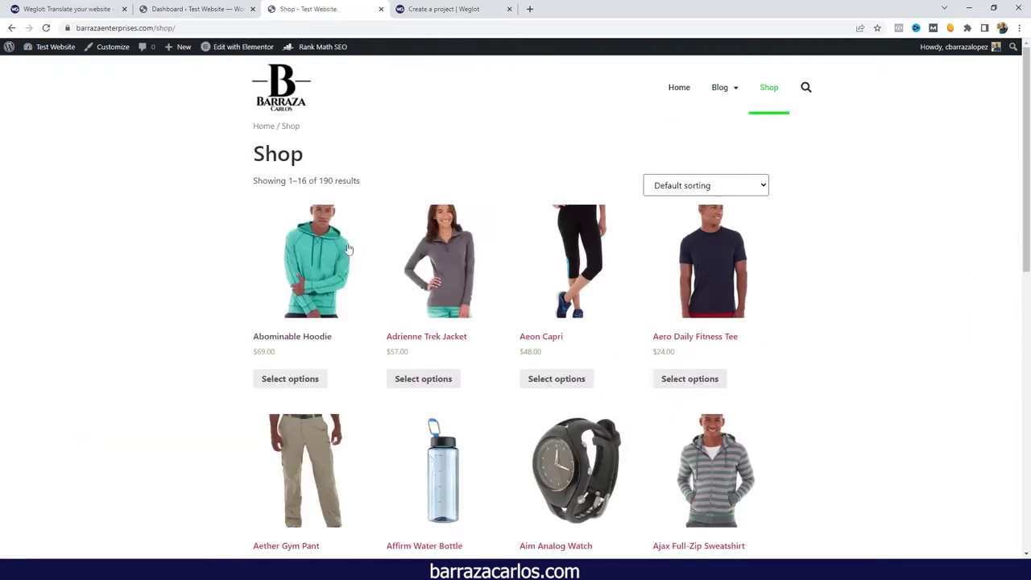
left_click(327, 285)
scroll(279, 317, "down", 3)
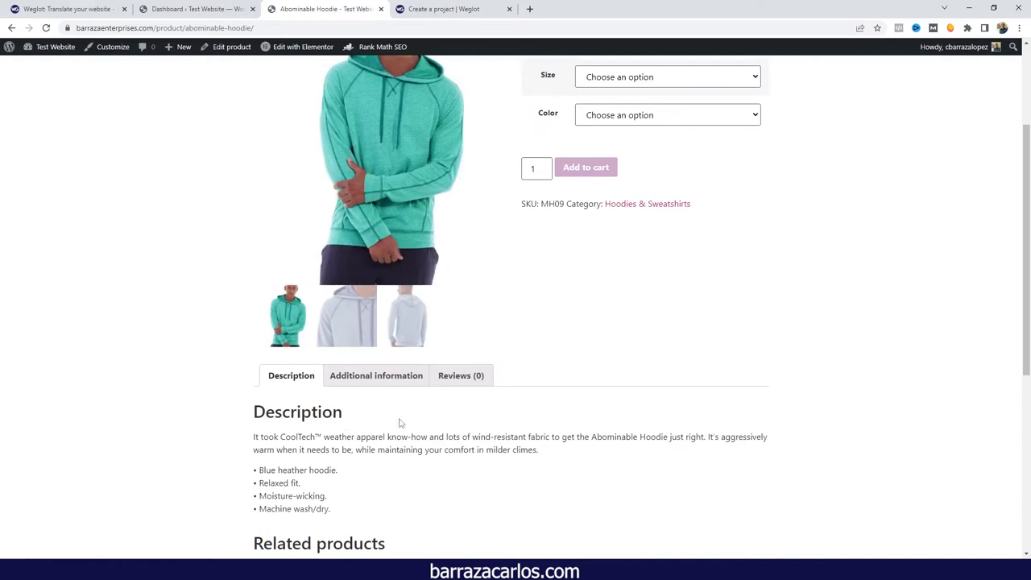
scroll(337, 333, "up", 2)
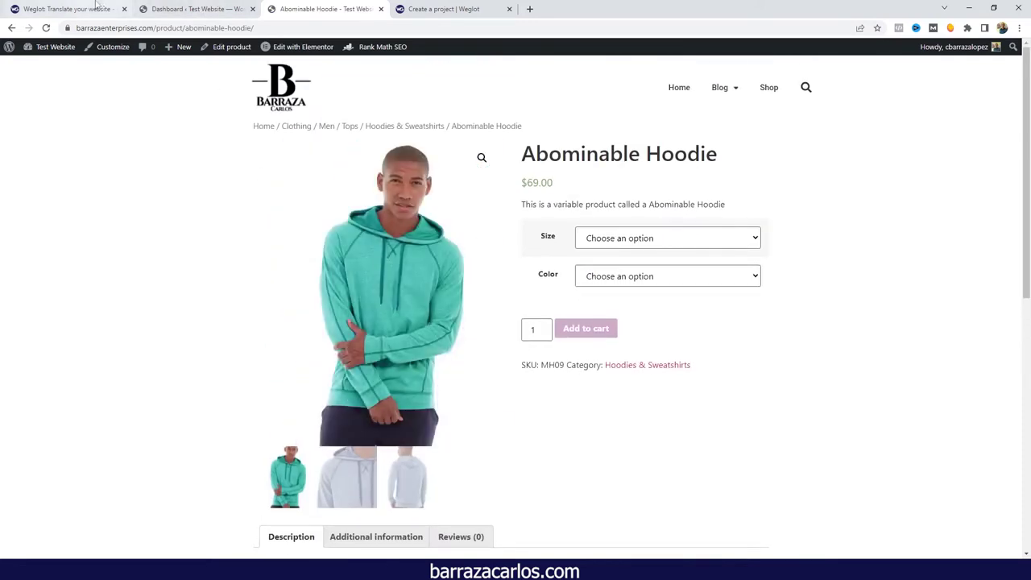
Return to the WordPress dashboard and search the new plugins for "weglot"
left_click(193, 8)
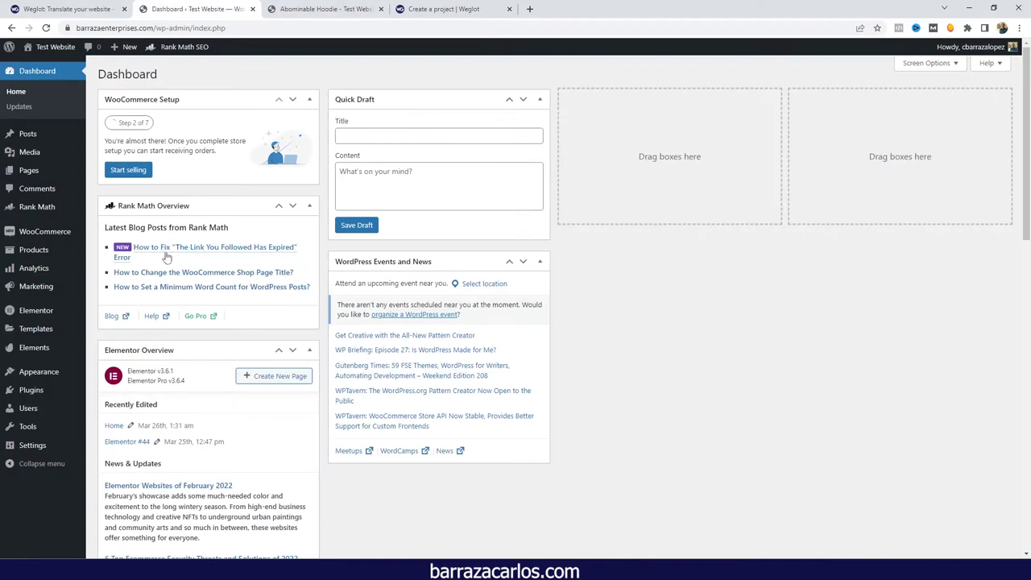
mouse_move(75, 337)
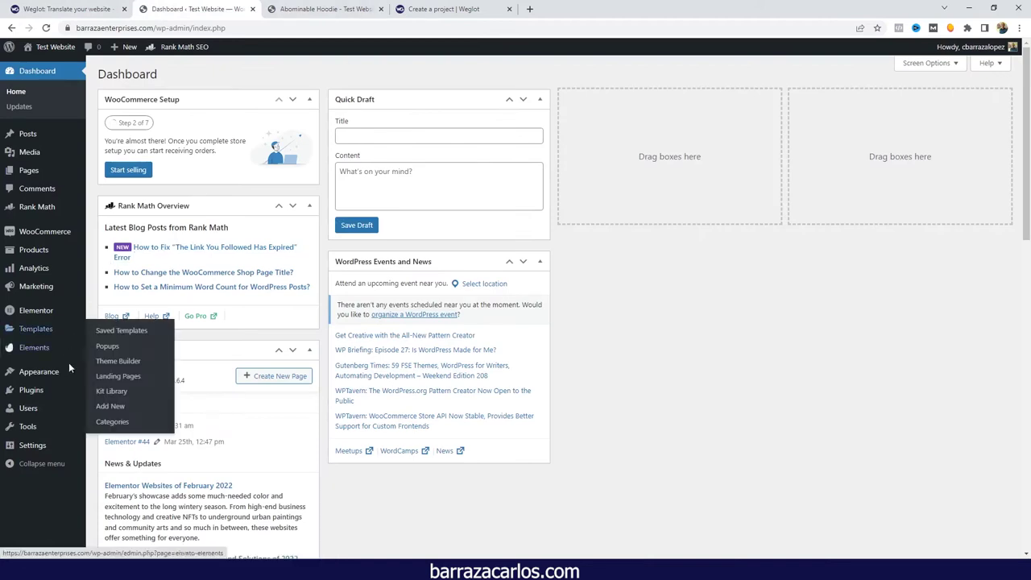
mouse_move(42, 394)
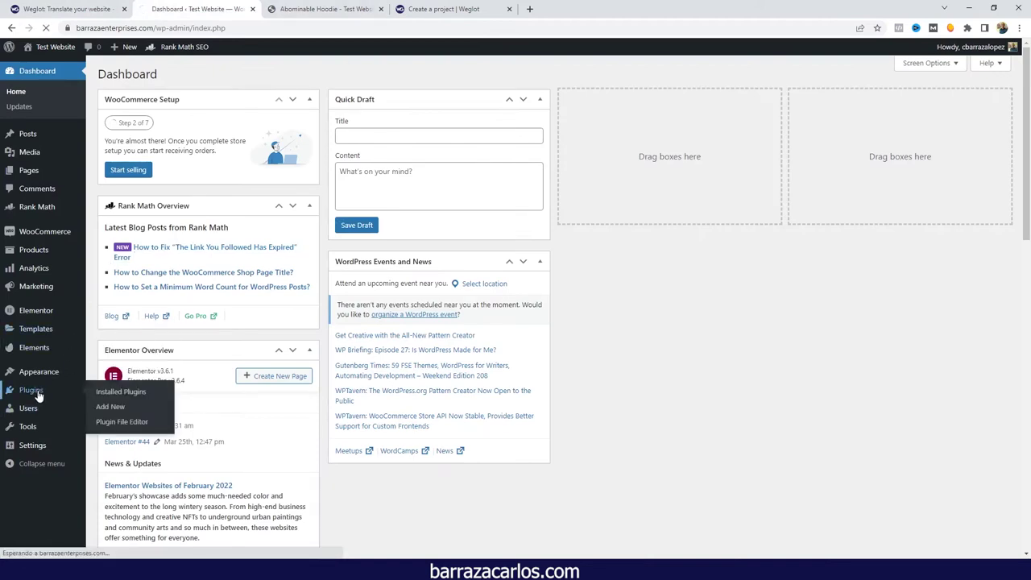
left_click(32, 392)
left_click(159, 74)
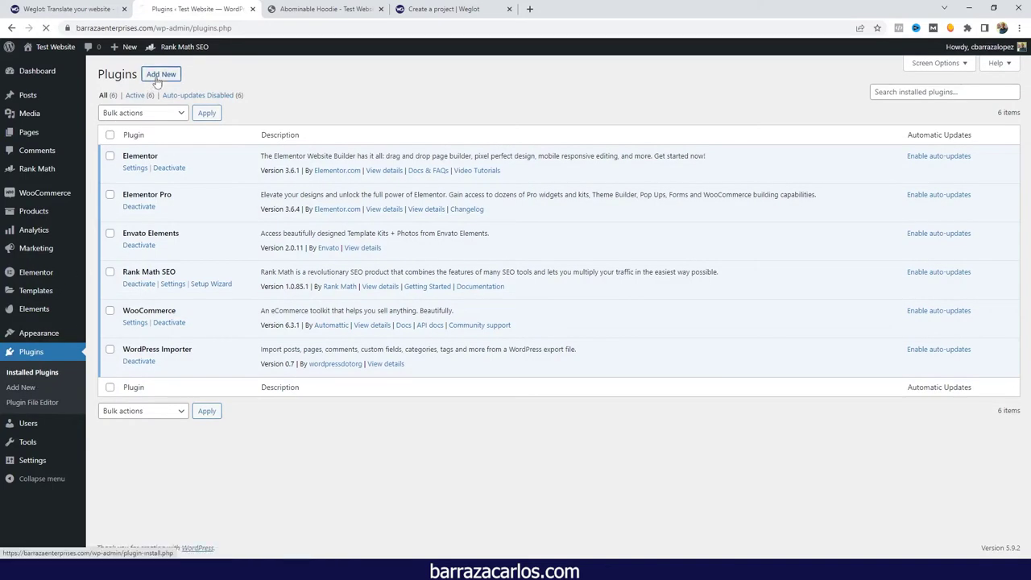
left_click(901, 110)
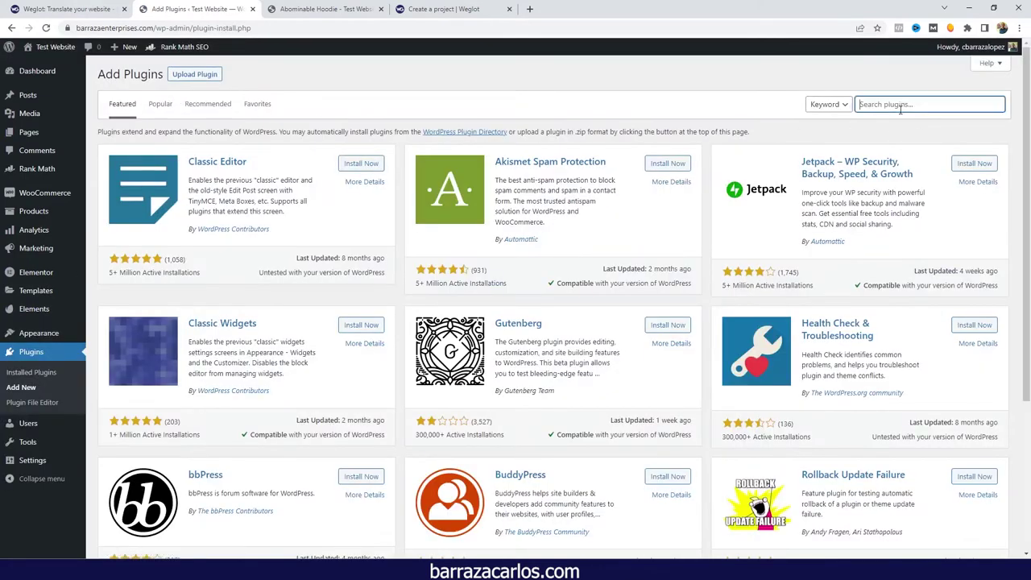
type("weglot")
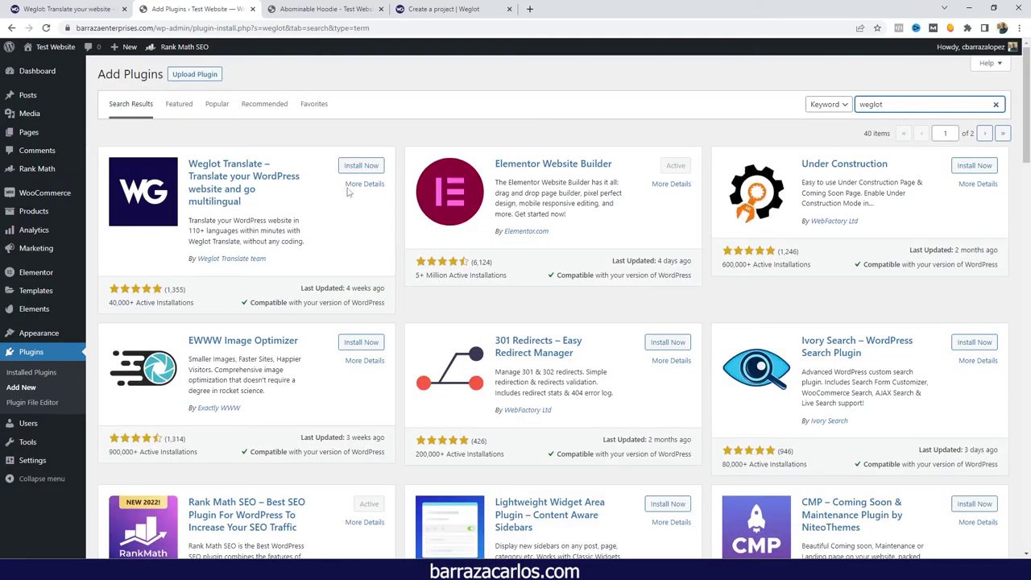
Install and activate the Weglot Translate plugin, and open its settings
left_click(361, 166)
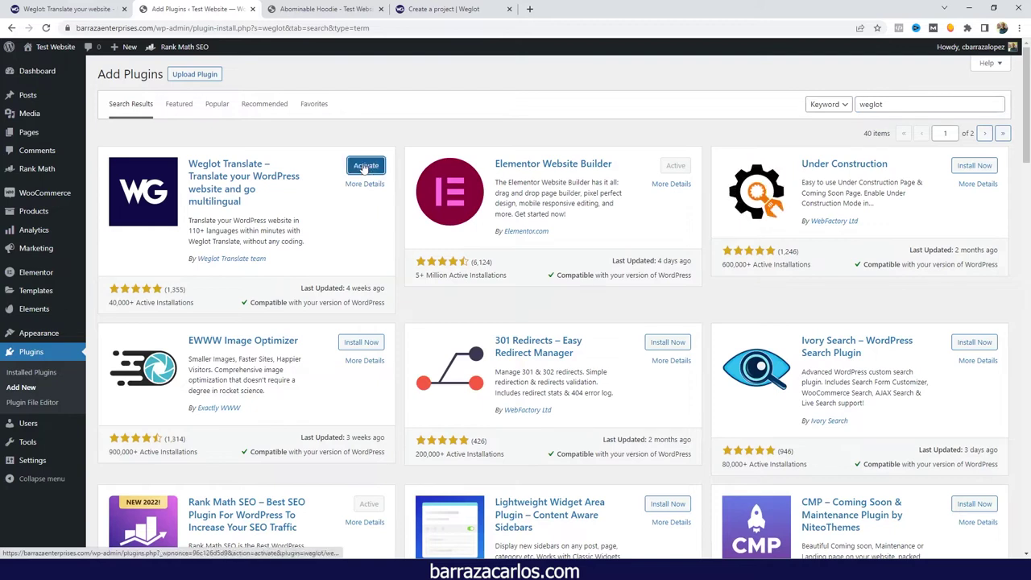
left_click(365, 166)
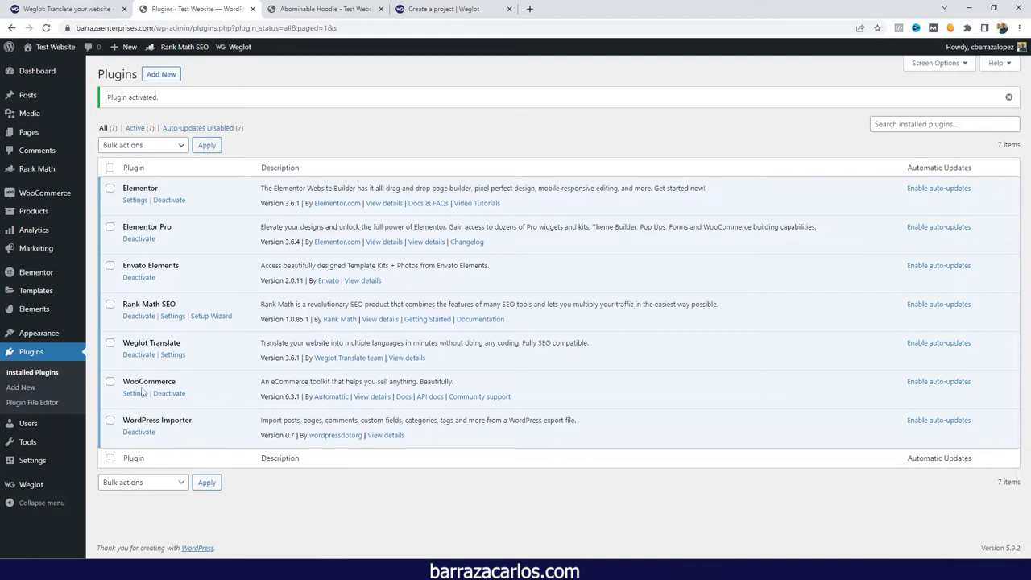
left_click(171, 356)
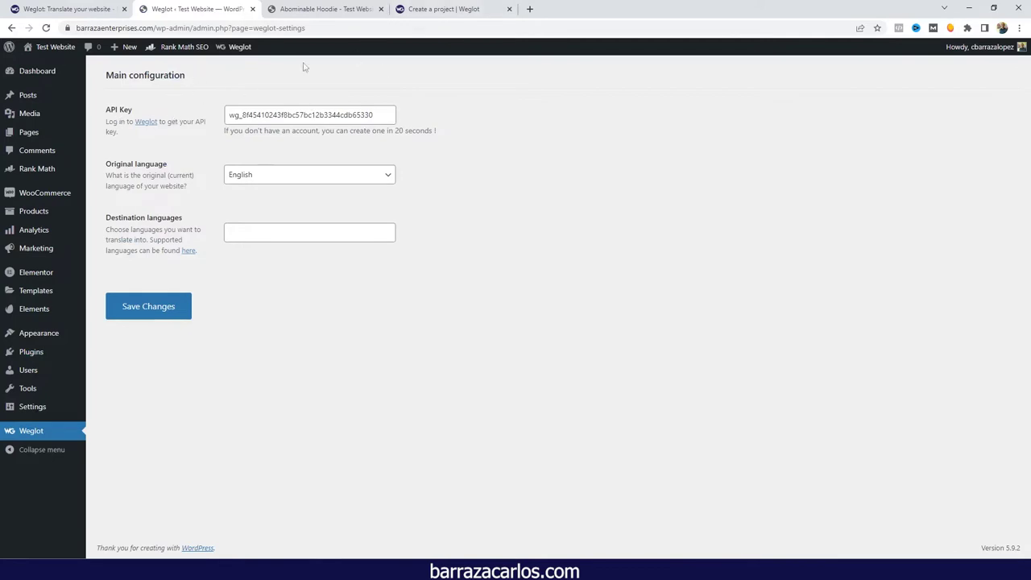
Create a project named Test in the Weglot dashboard with WordPress as the website technology
left_click(431, 5)
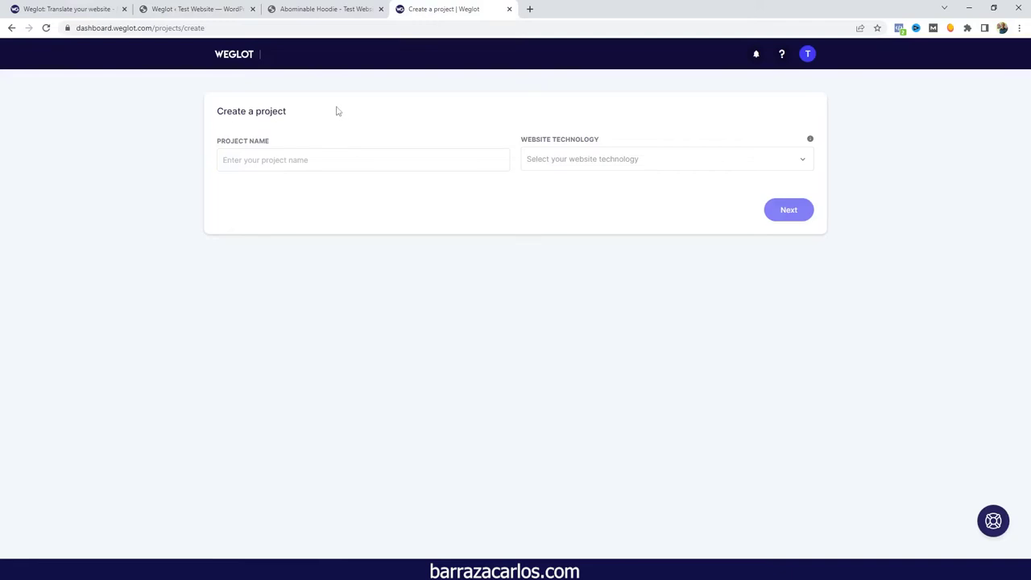
left_click(302, 161)
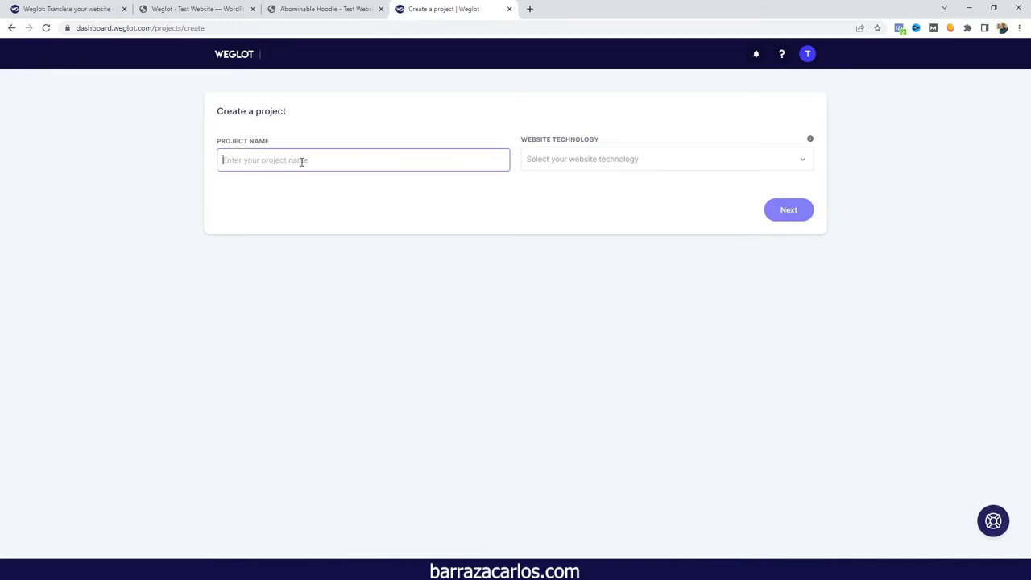
type("Test")
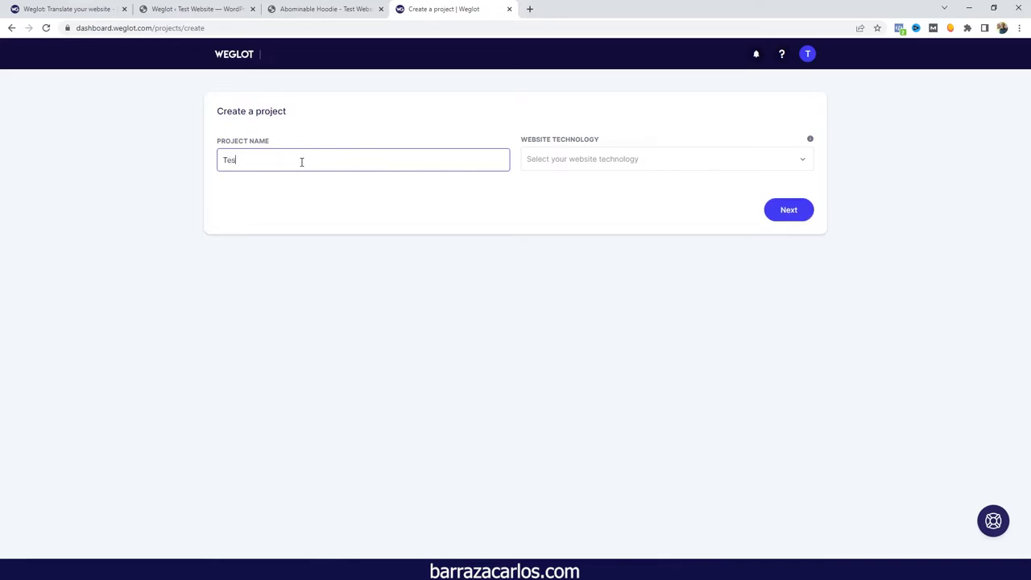
left_click(544, 155)
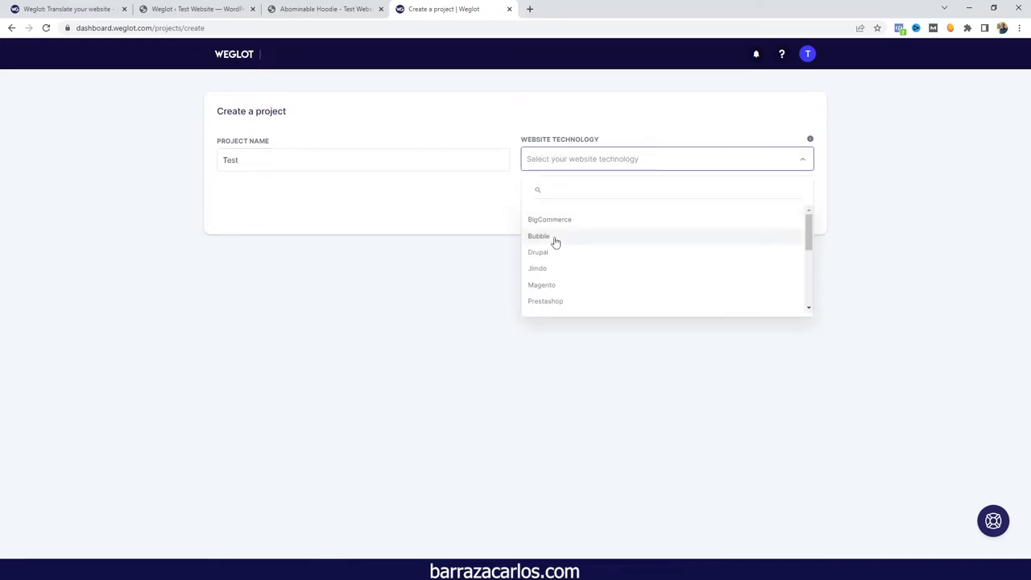
scroll(580, 246, "down", 5)
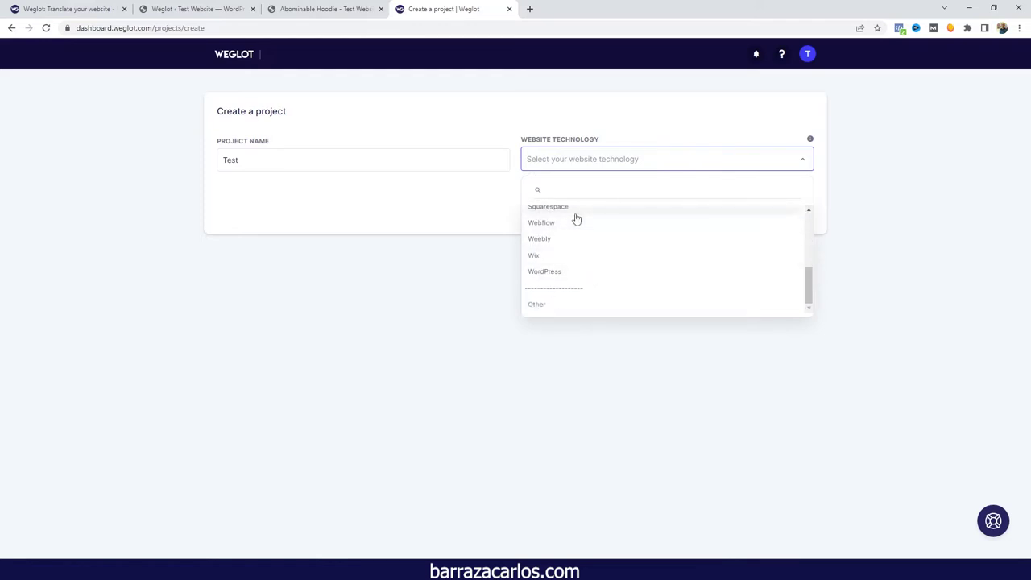
left_click(550, 270)
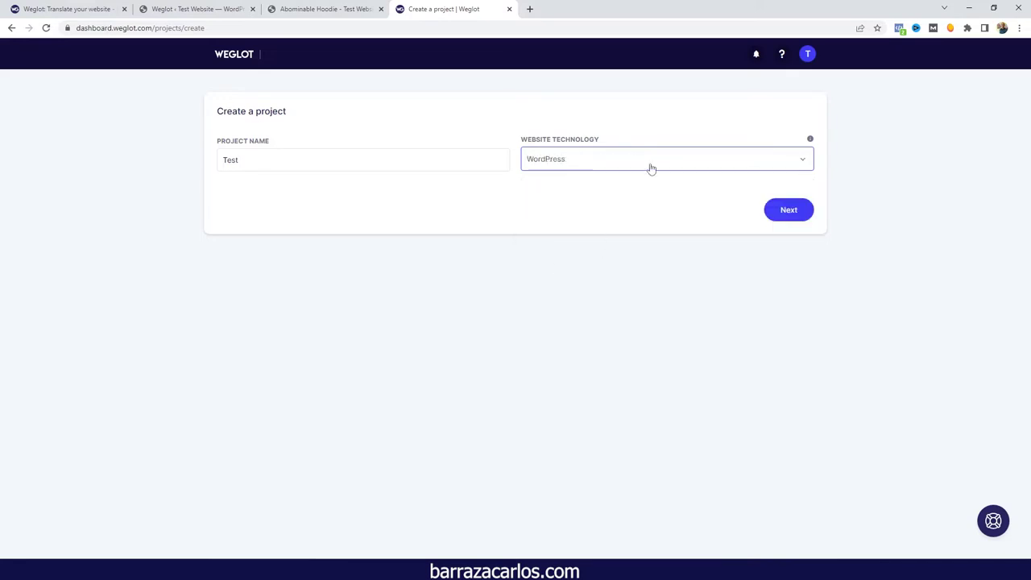
left_click(791, 210)
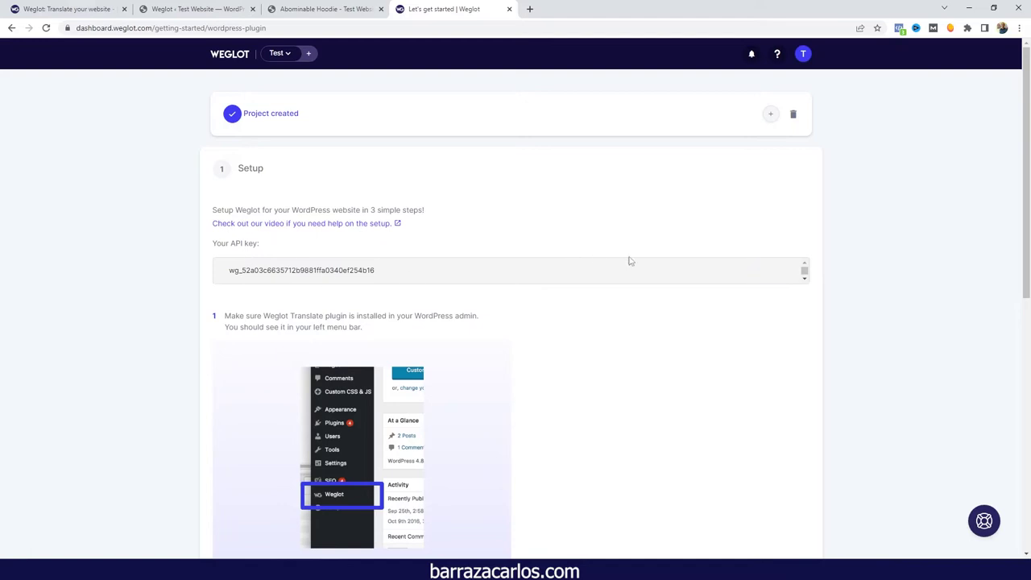
Copy the new project's API key and paste it over the existing key in the WordPress plugin's API Key field
left_click(766, 272)
left_click(230, 7)
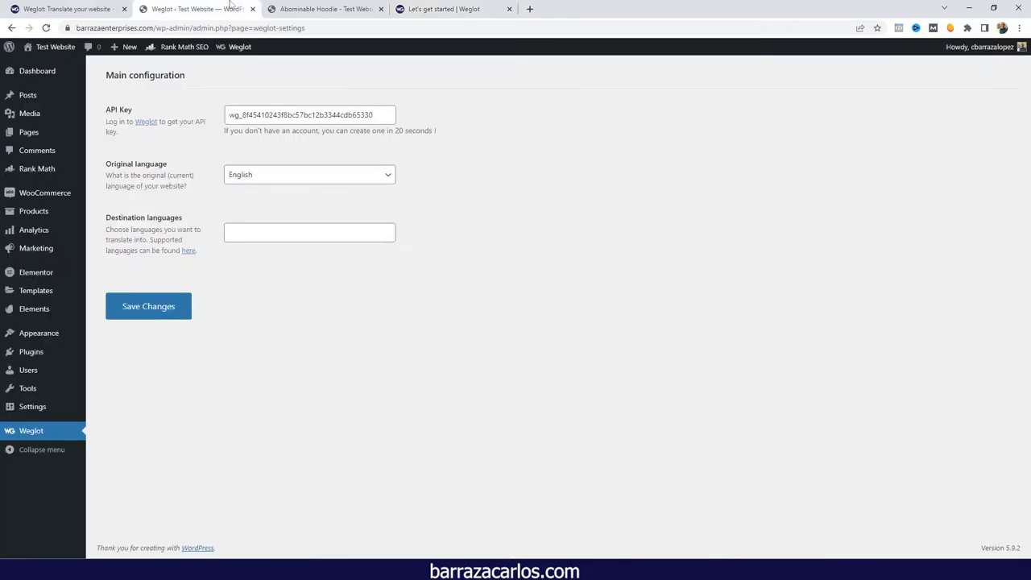
triple_click(304, 115)
key("ctrl+v")
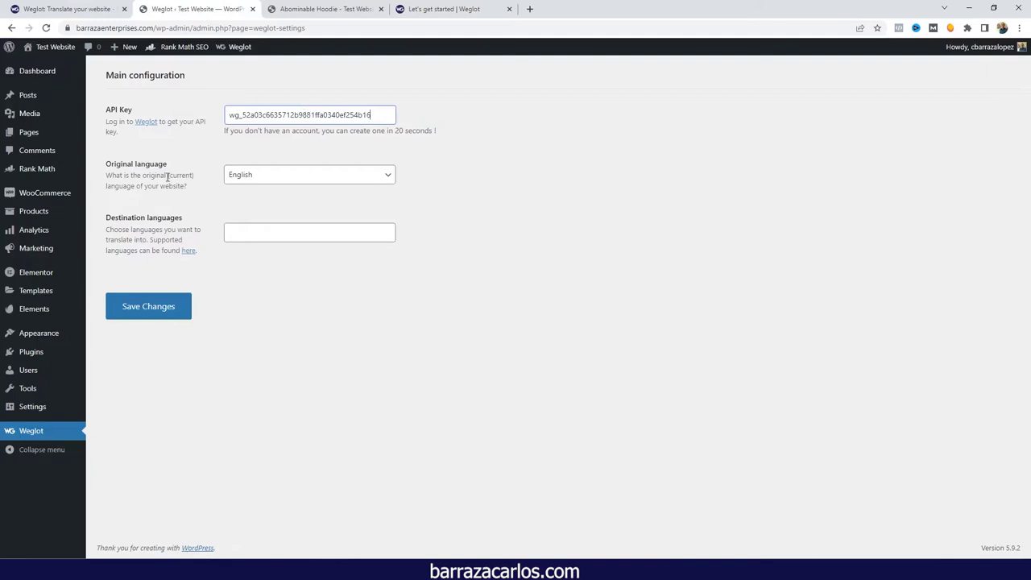
Configure Weglot to translate from English into Brazilian Portuguese, save the changes, and dismiss the confirmation dialog
left_click(257, 179)
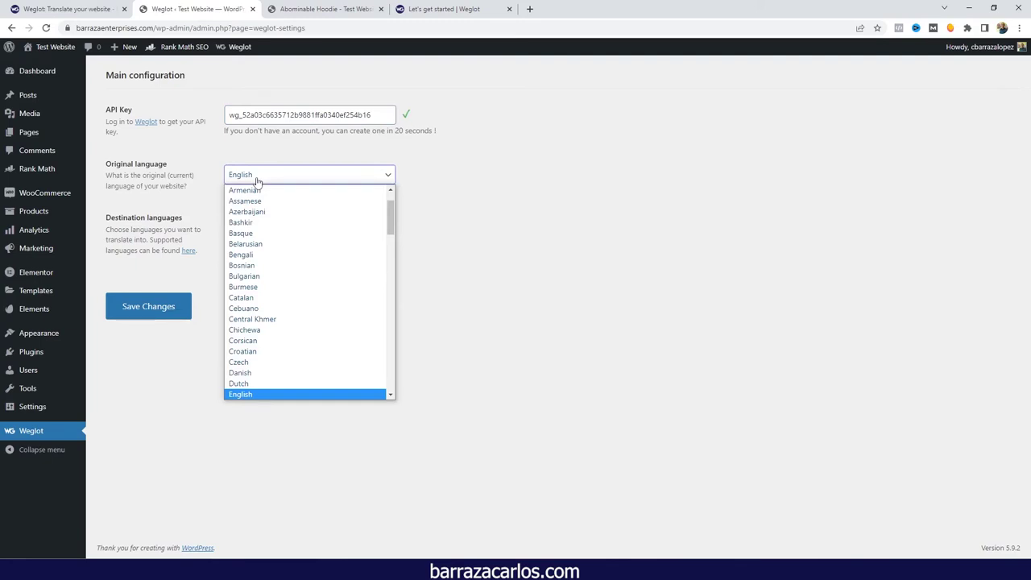
scroll(295, 225, "down", 5)
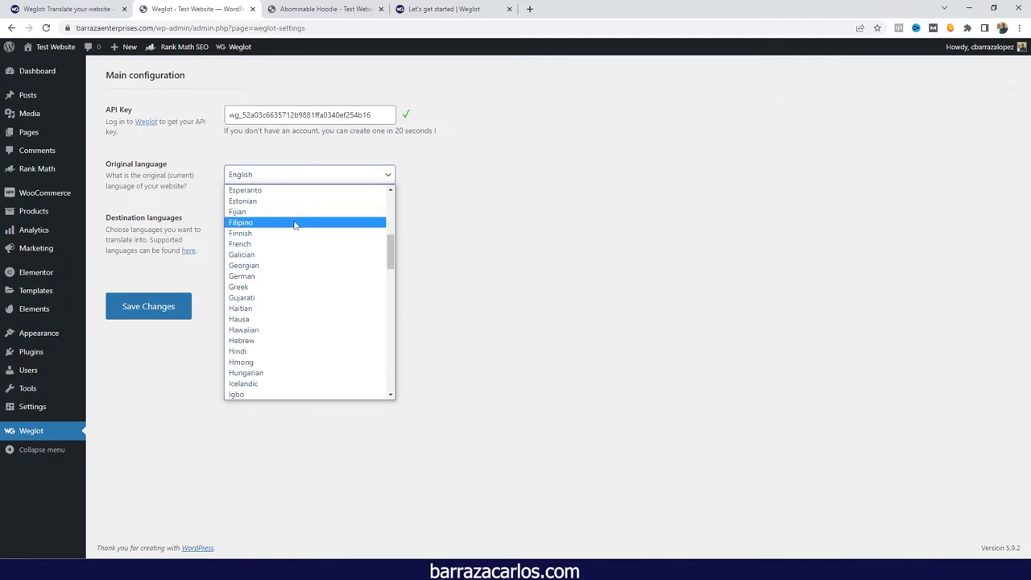
left_click(236, 172)
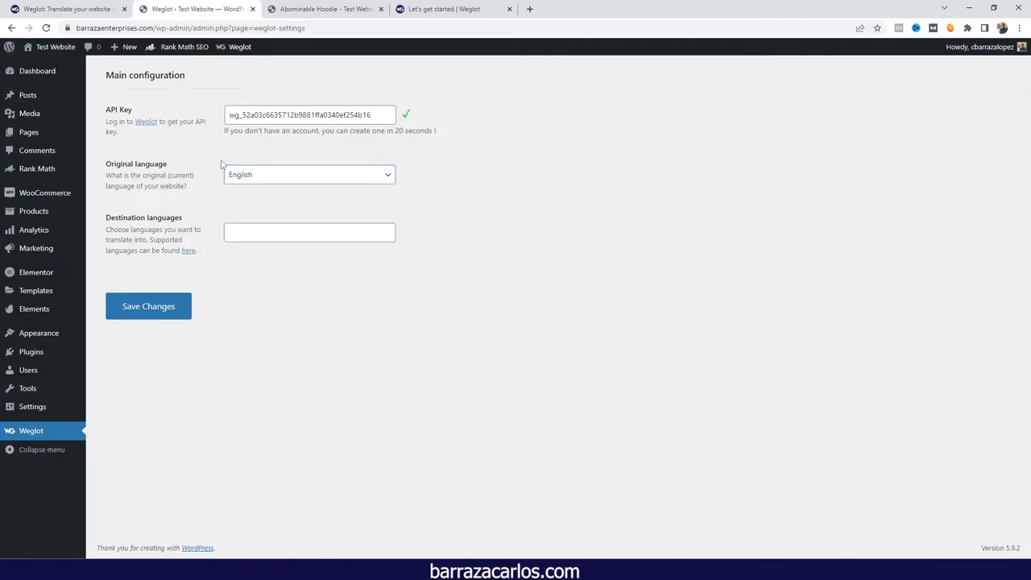
left_click(262, 224)
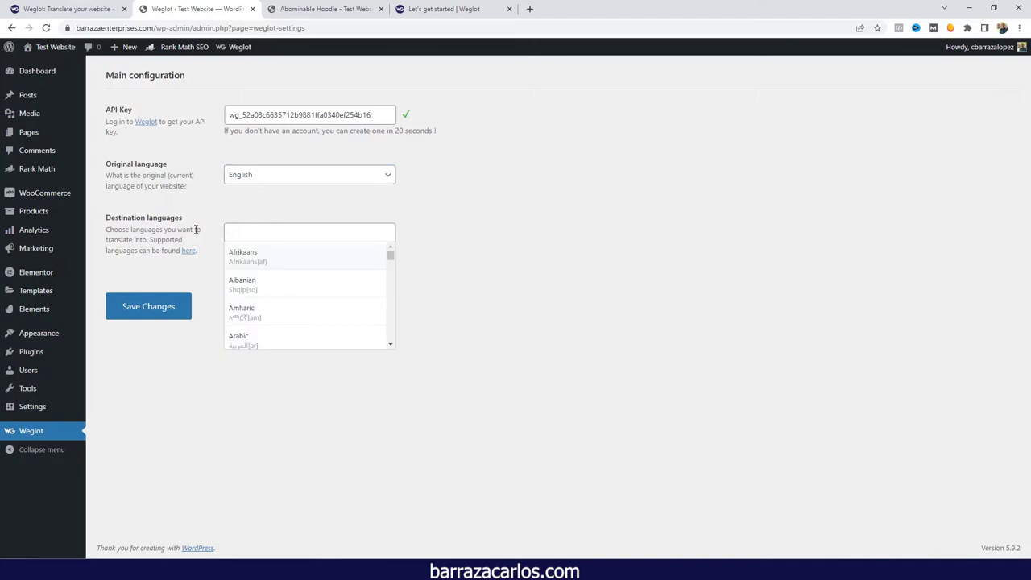
type("por")
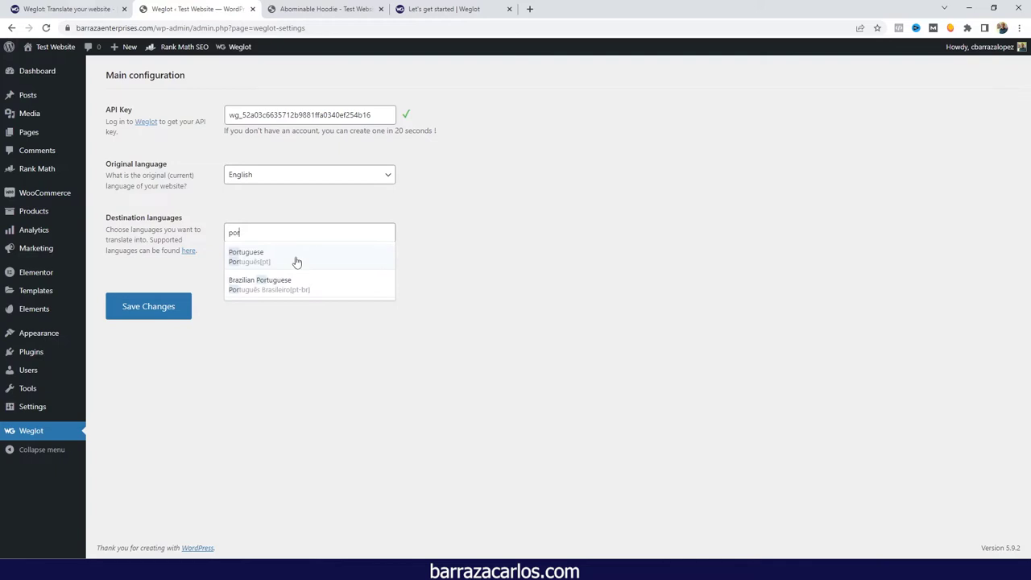
left_click(248, 292)
left_click(190, 278)
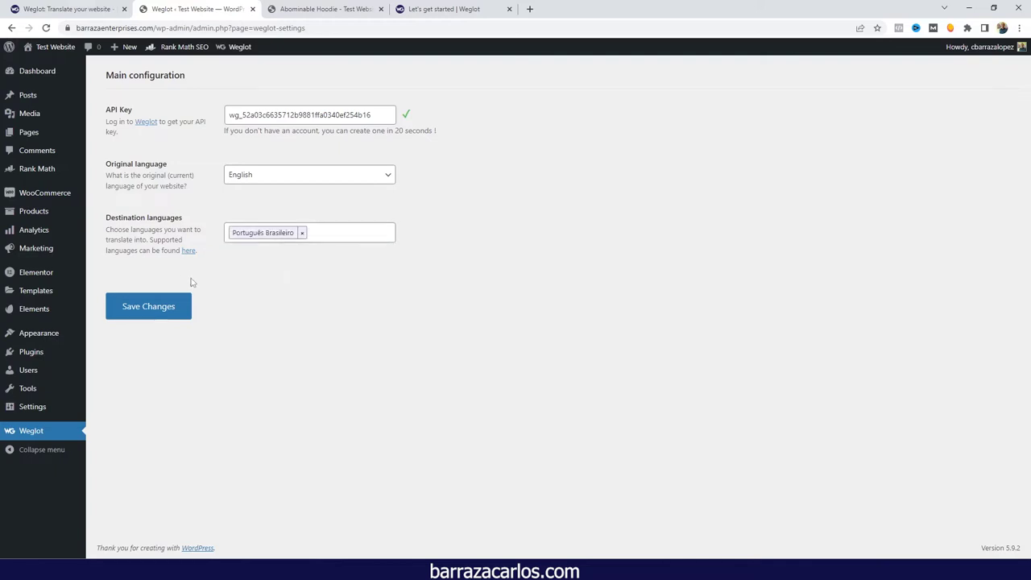
left_click(149, 309)
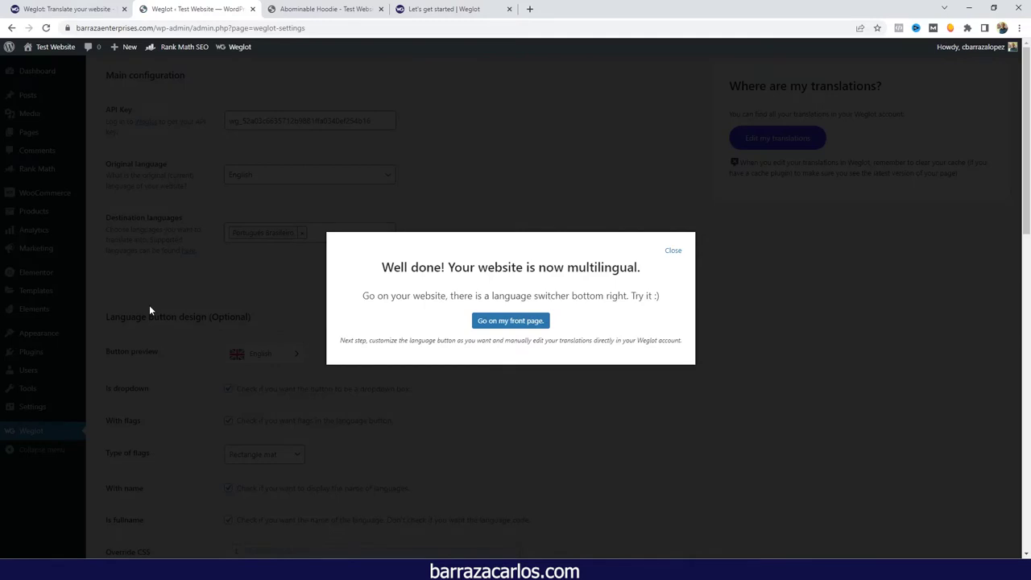
left_click(669, 253)
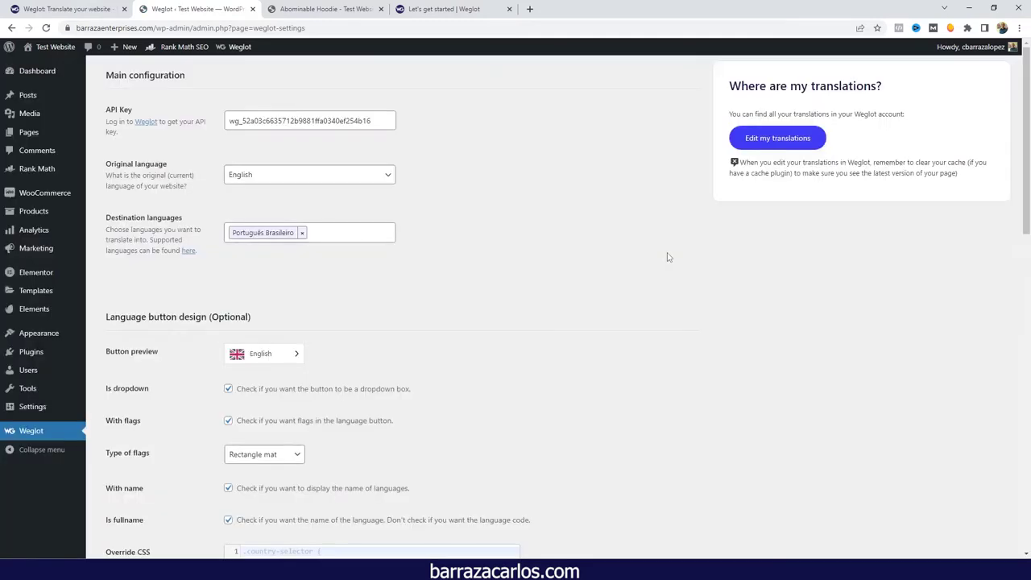
Open the website's front page in a new browser tab and switch its language to Português Brasileiro
mouse_move(53, 48)
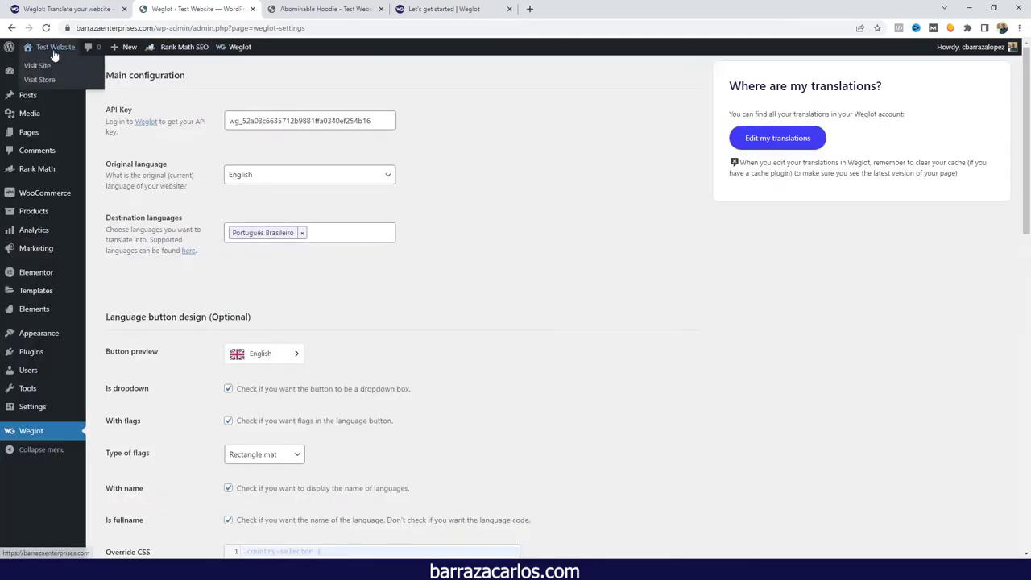
right_click(53, 67)
left_click(89, 70)
left_click(419, 8)
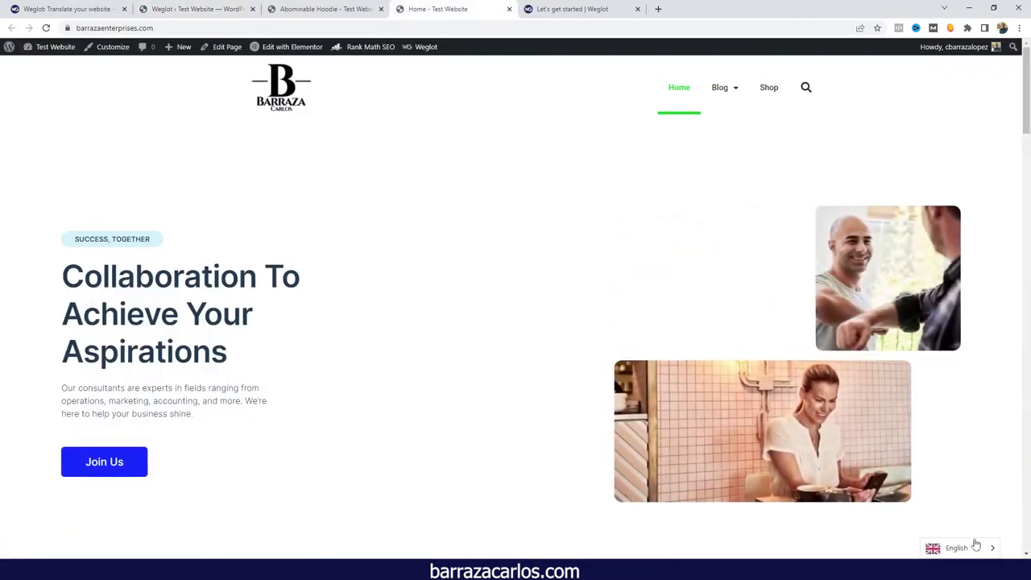
mouse_move(941, 550)
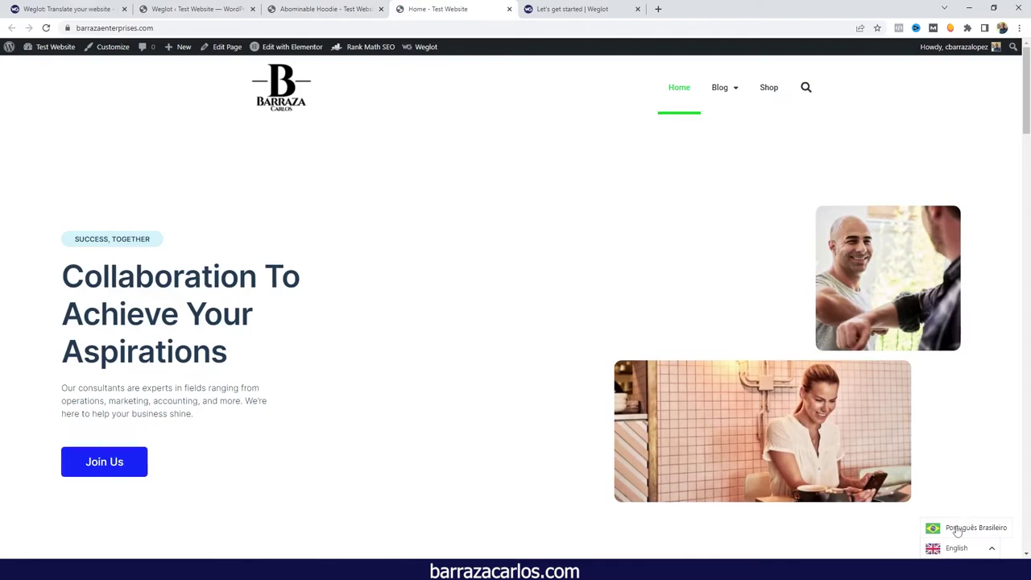
left_click(941, 535)
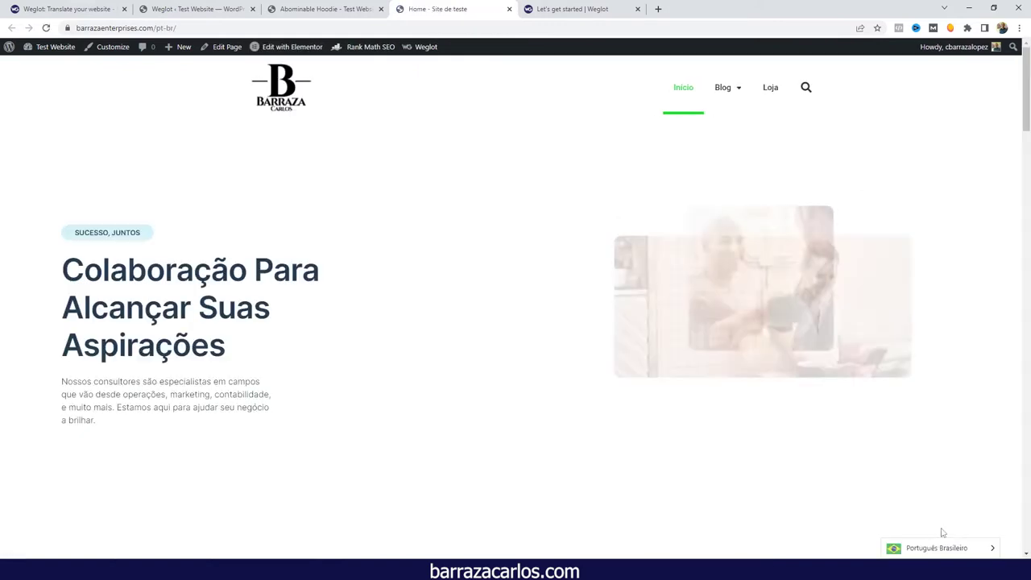
left_click_drag(143, 421, 72, 250)
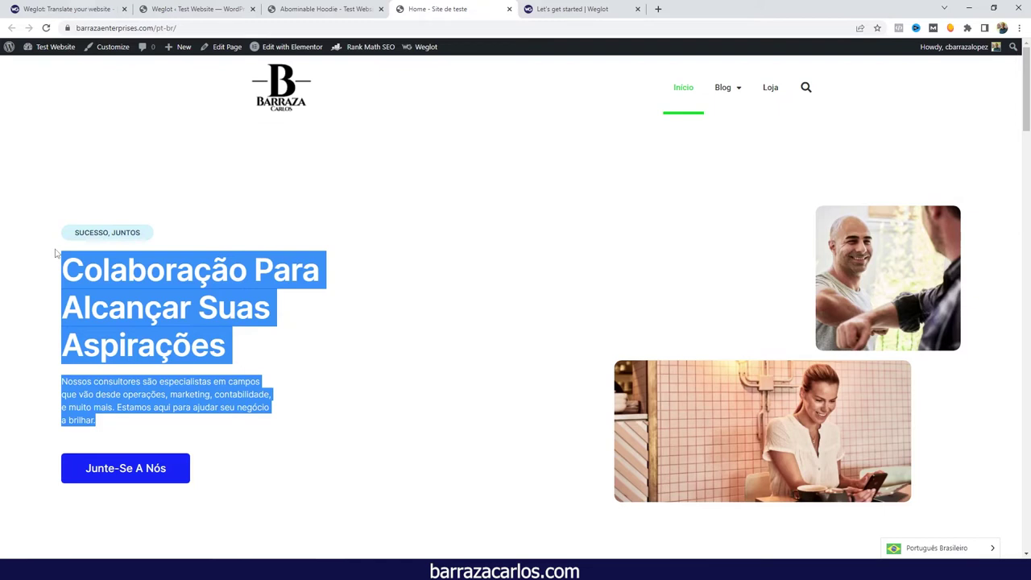
left_click(281, 164)
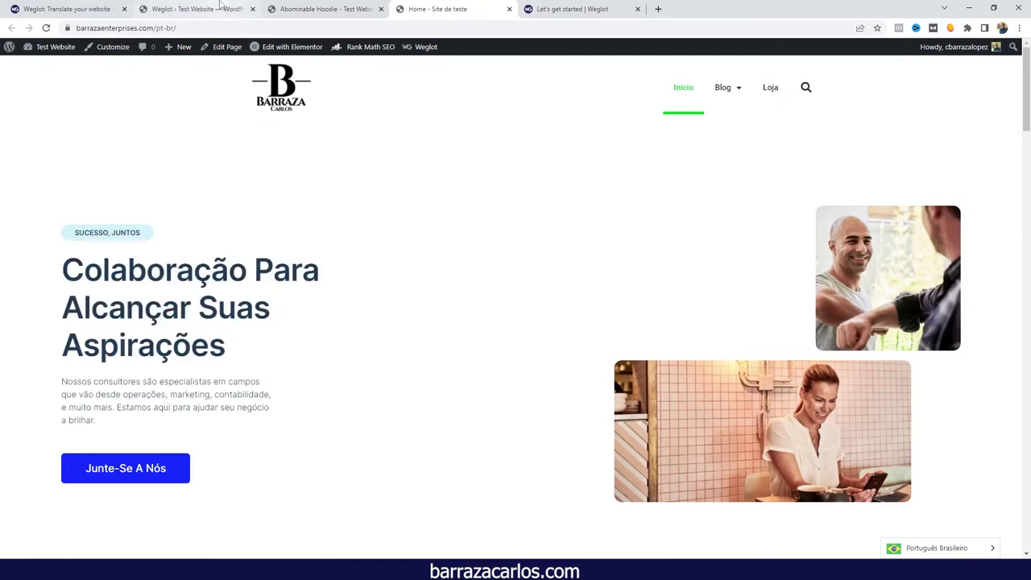
Return to the Weglot settings in WordPress and expand the language button preview
left_click(220, 4)
scroll(335, 242, "down", 2)
left_click(271, 203)
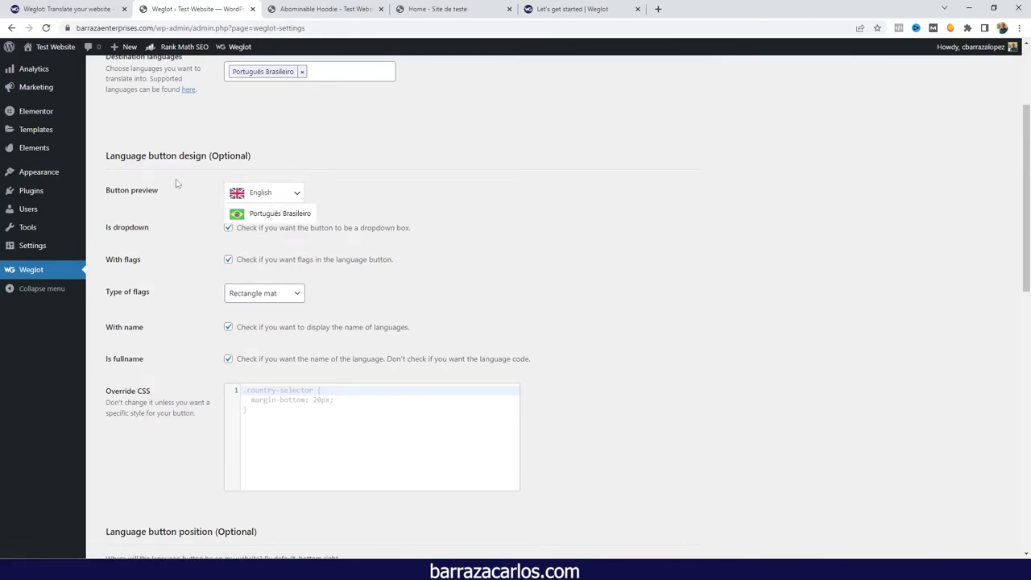
Try the language button without the dropdown and without flags, restoring each option after its preview
left_click(229, 229)
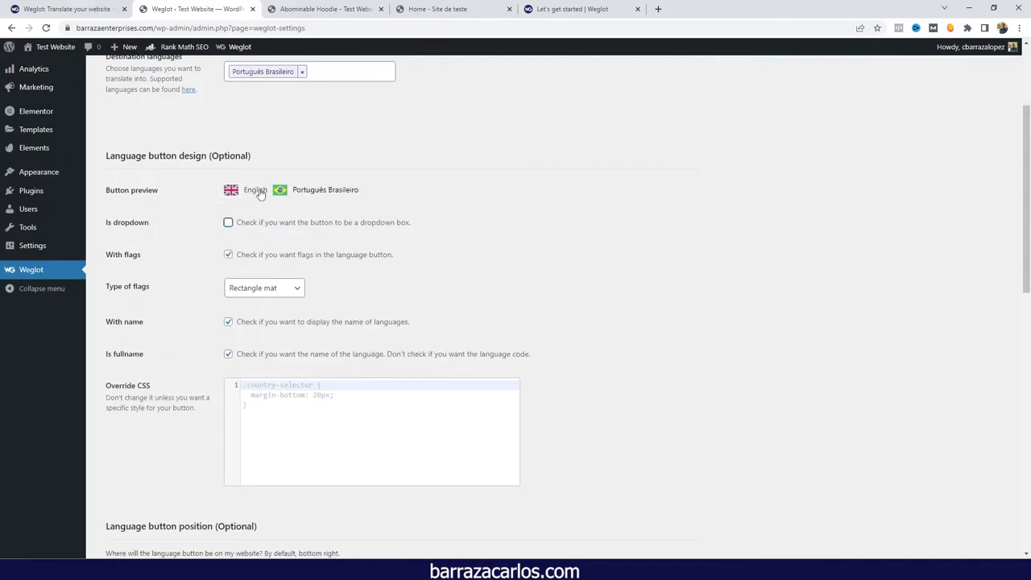
left_click(228, 225)
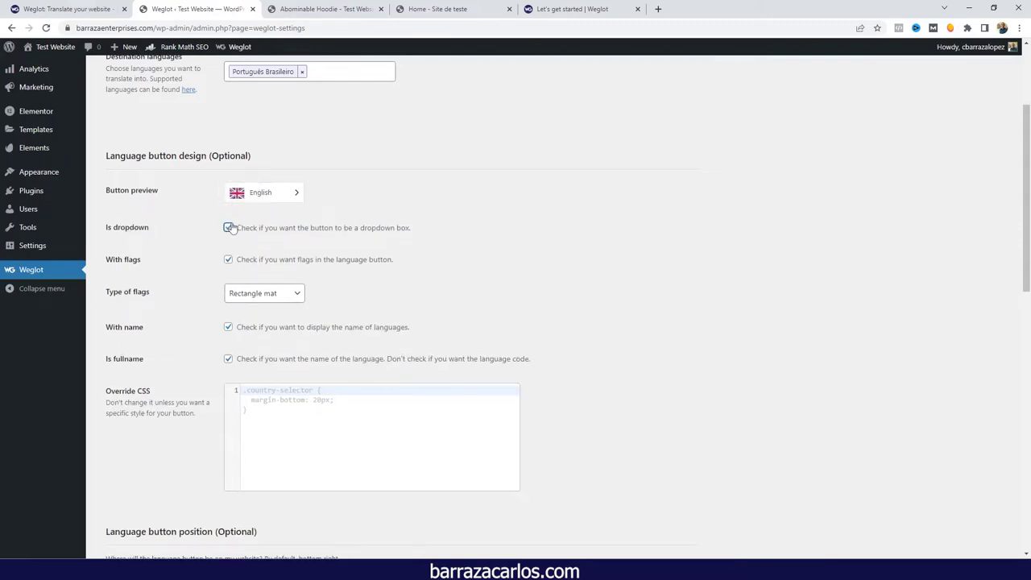
left_click(229, 259)
left_click(228, 259)
Try the Circle flag type for the language button and set it back to Rectangle mat
left_click(248, 294)
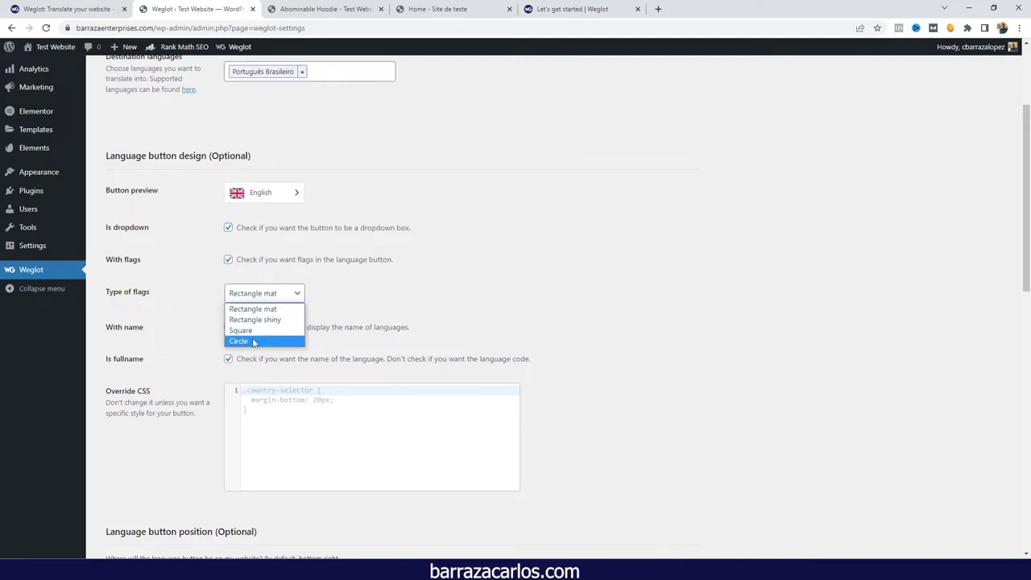
left_click(246, 341)
left_click(278, 297)
left_click(241, 308)
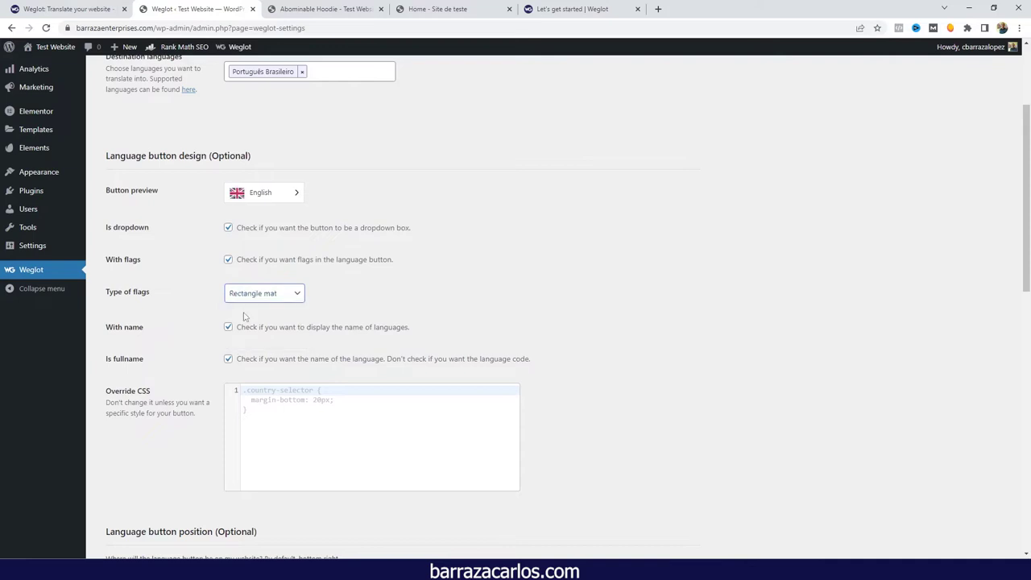
Try the language button without language names and without full names, re-enabling both options
left_click(229, 327)
left_click(229, 327)
left_click(229, 359)
left_click(228, 359)
Add the Weglot Switcher to the Primary menu, save the menu, and reload the Portuguese front page
scroll(247, 342, "down", 2)
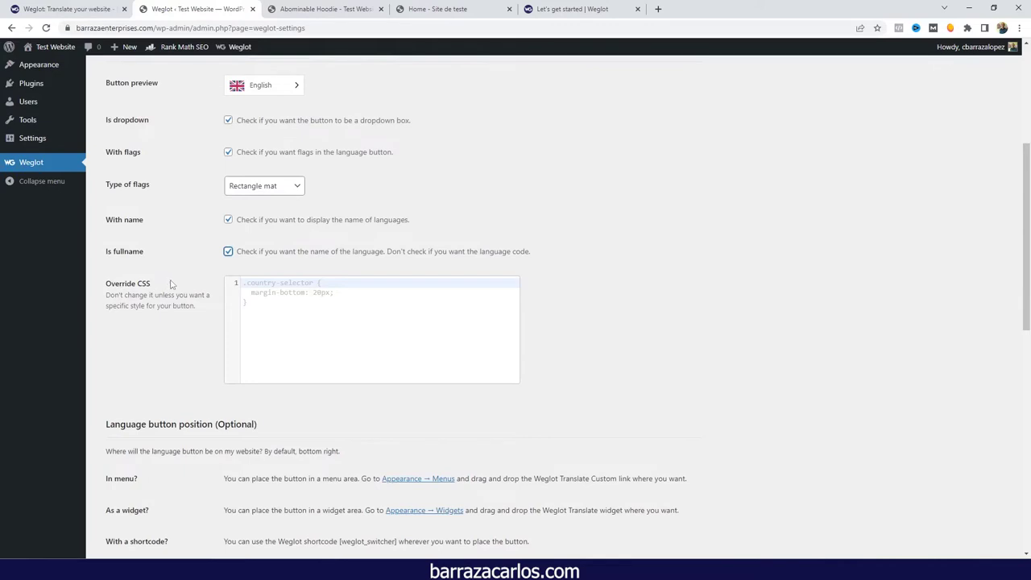
scroll(258, 288, "down", 3)
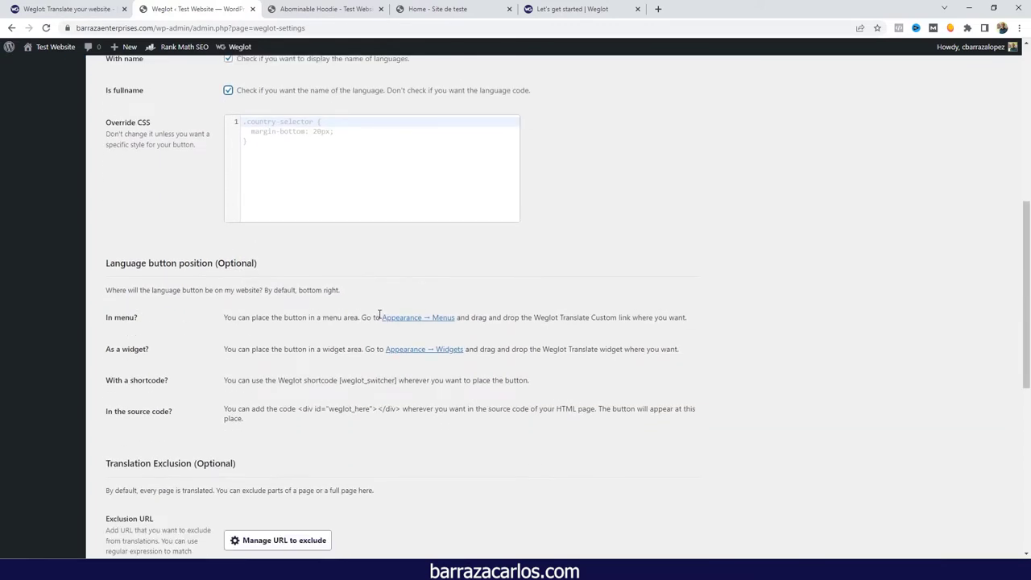
left_click(409, 319)
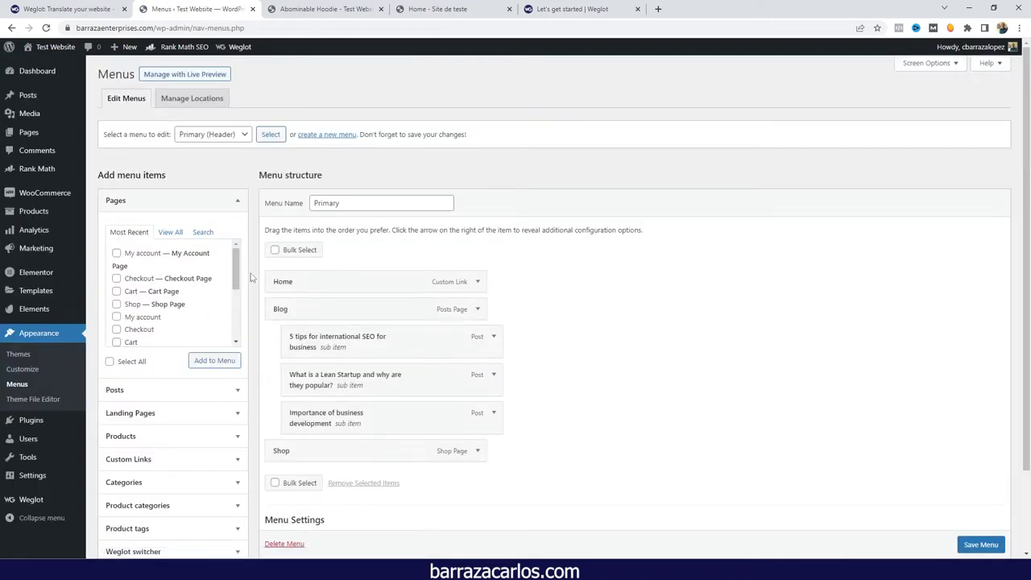
scroll(224, 497, "down", 1)
left_click(167, 455)
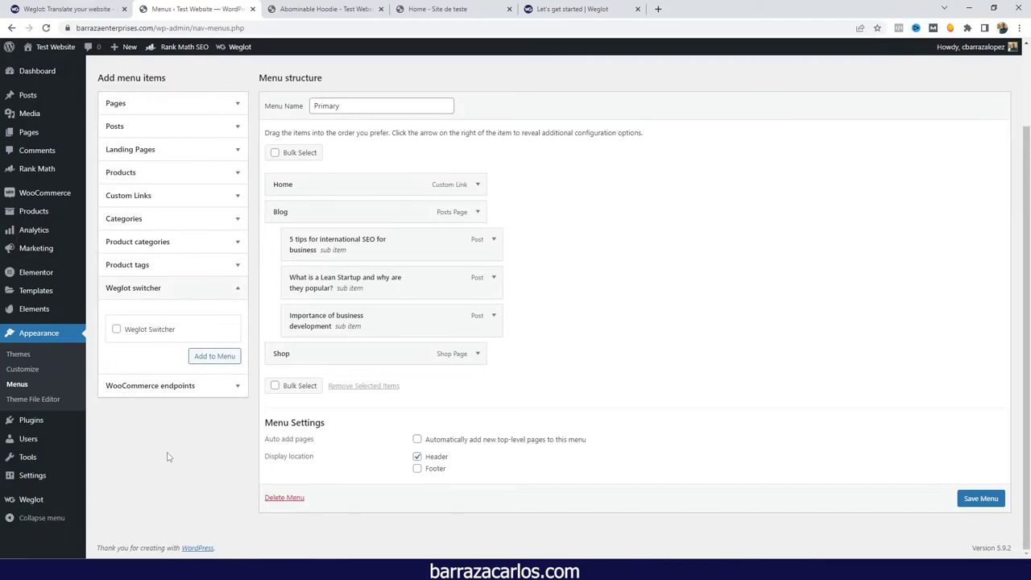
left_click(116, 330)
left_click(208, 357)
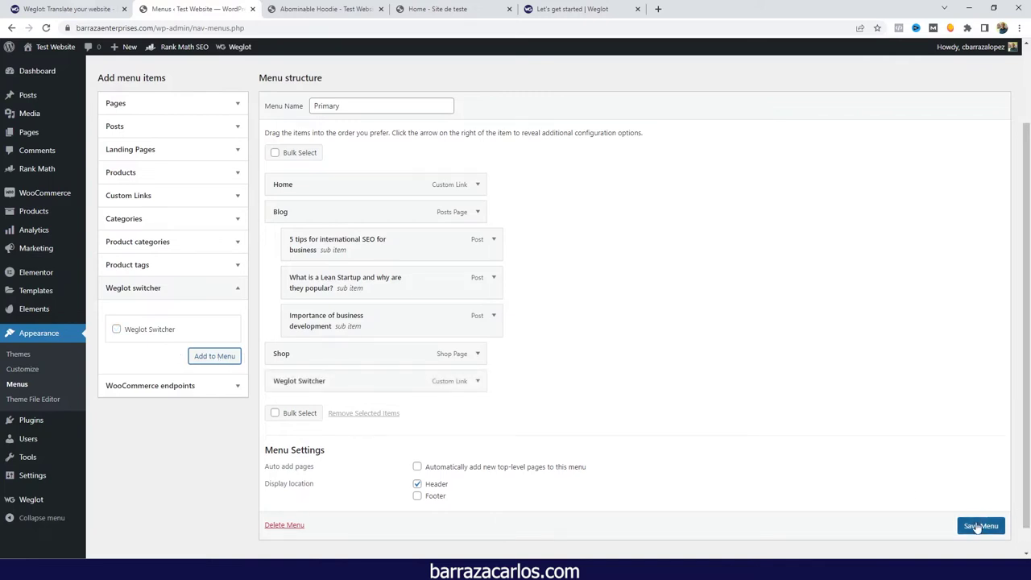
scroll(980, 521, "down", 1)
left_click(981, 522)
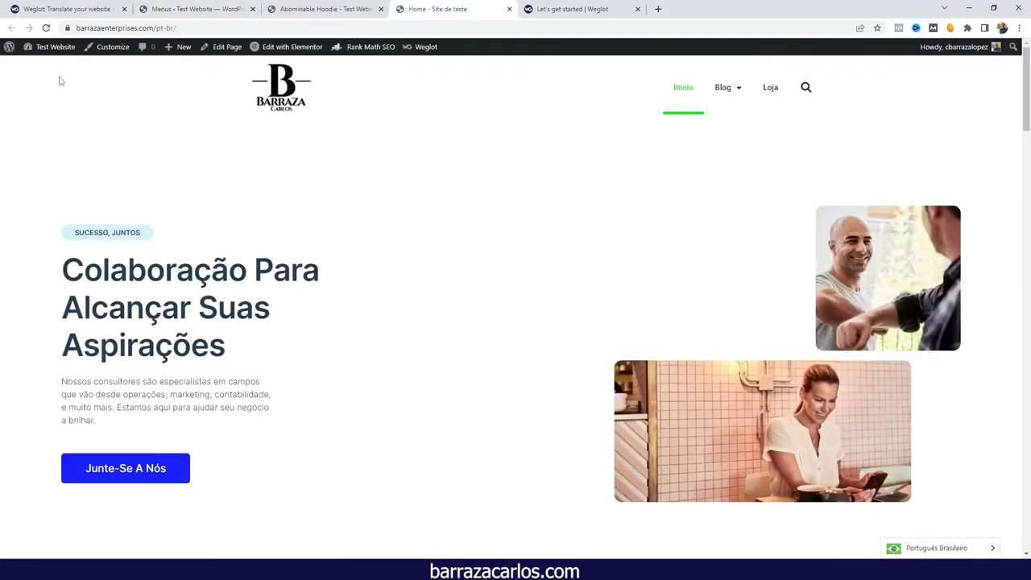
left_click(47, 28)
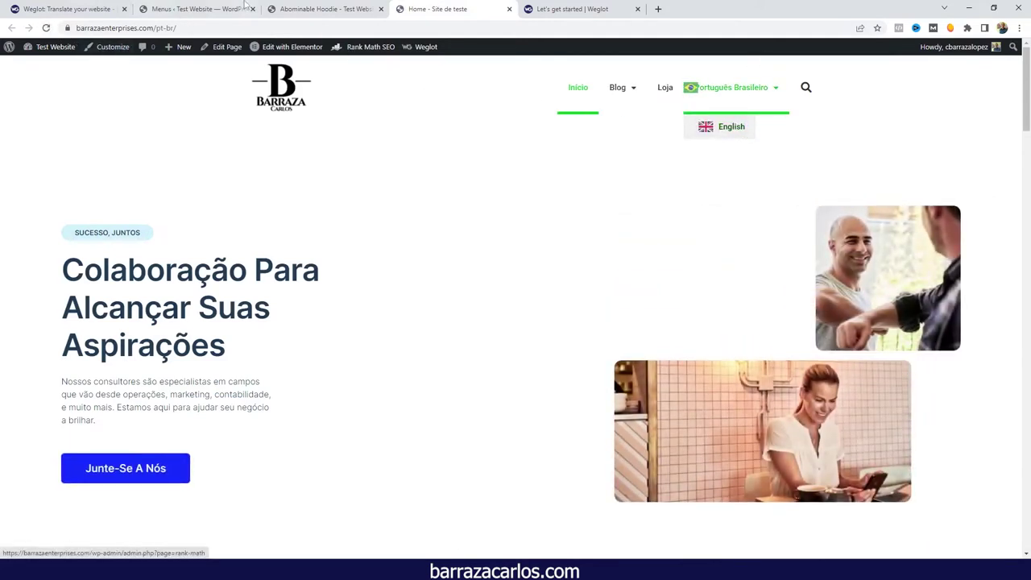
Remove the Weglot Switcher item from the Primary menu and save the menu
left_click(242, 8)
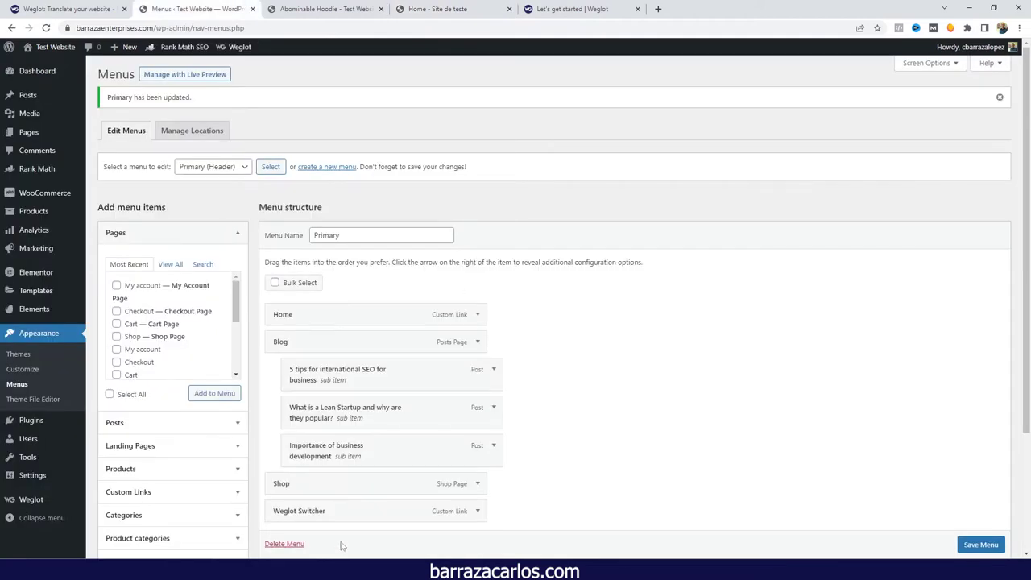
scroll(323, 512, "down", 2)
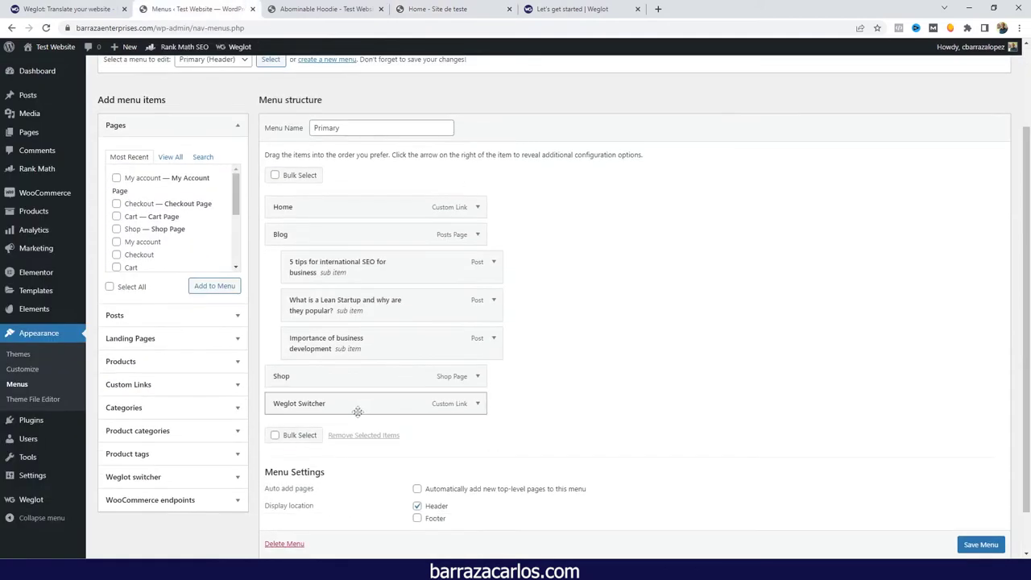
left_click(477, 405)
left_click(283, 463)
left_click(993, 525)
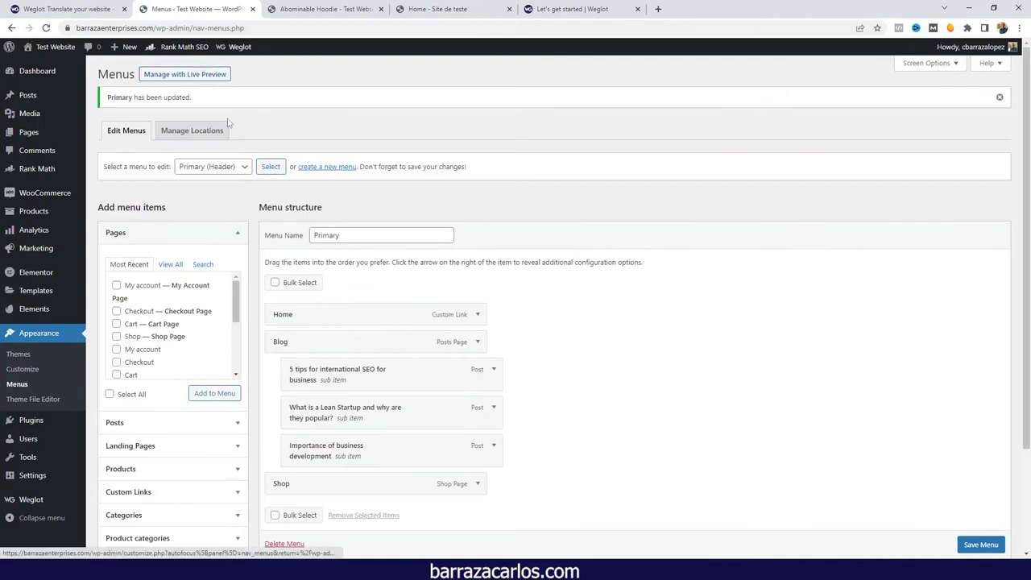
Review the Weglot plugin settings for language button position, translation exclusion, and other options
left_click(18, 499)
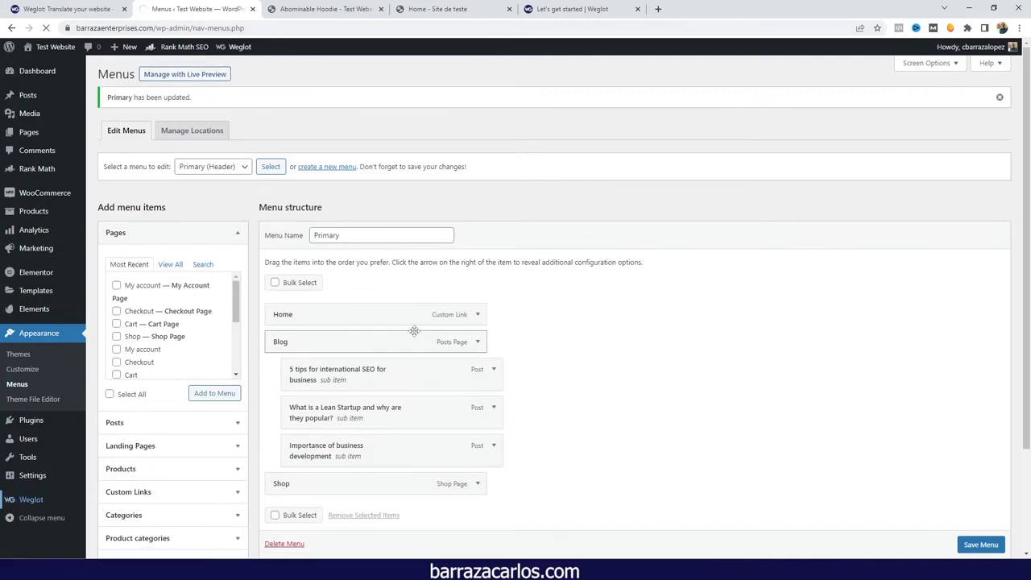
scroll(416, 335, "down", 6)
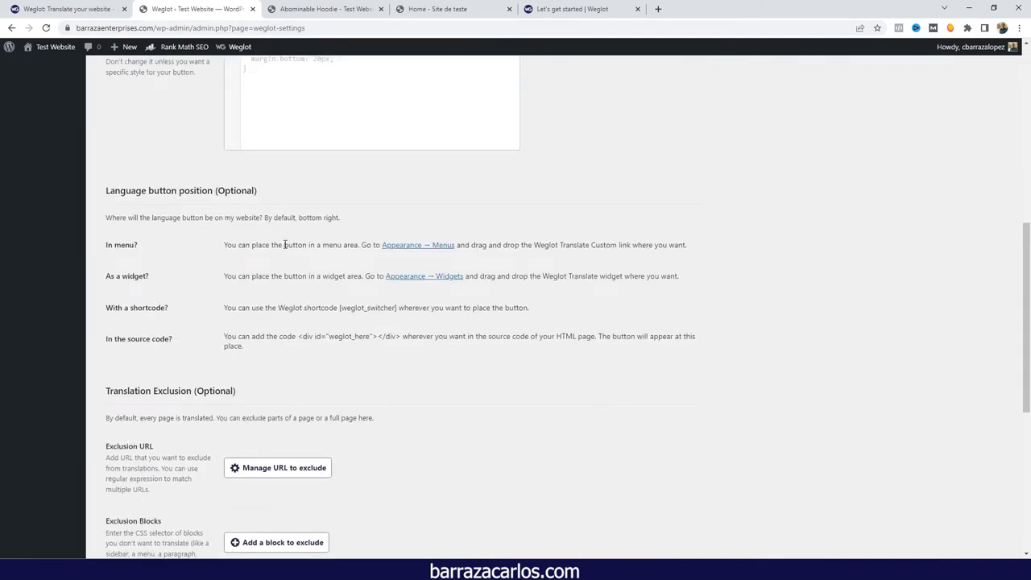
scroll(279, 337, "down", 1)
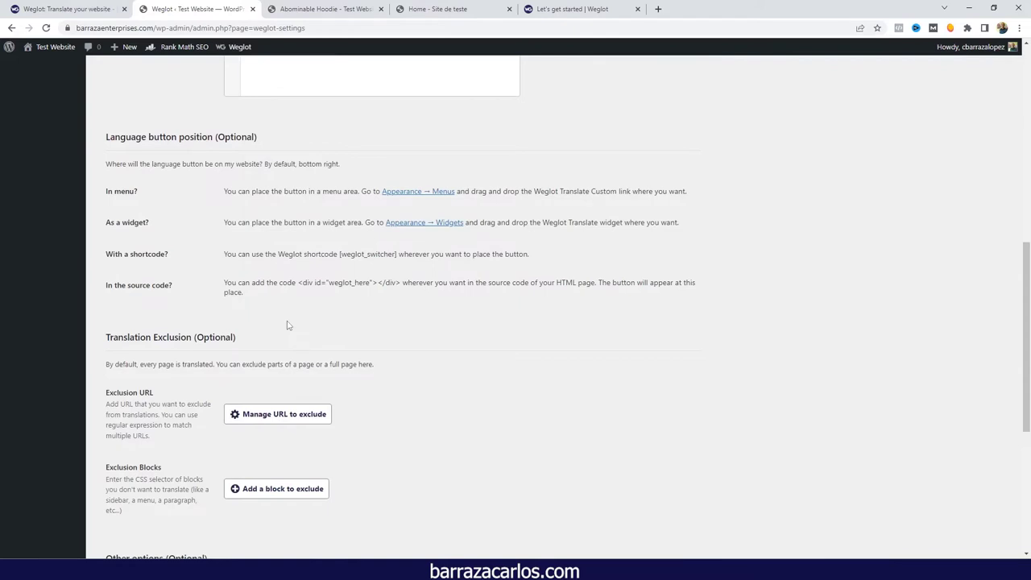
scroll(222, 357, "down", 2)
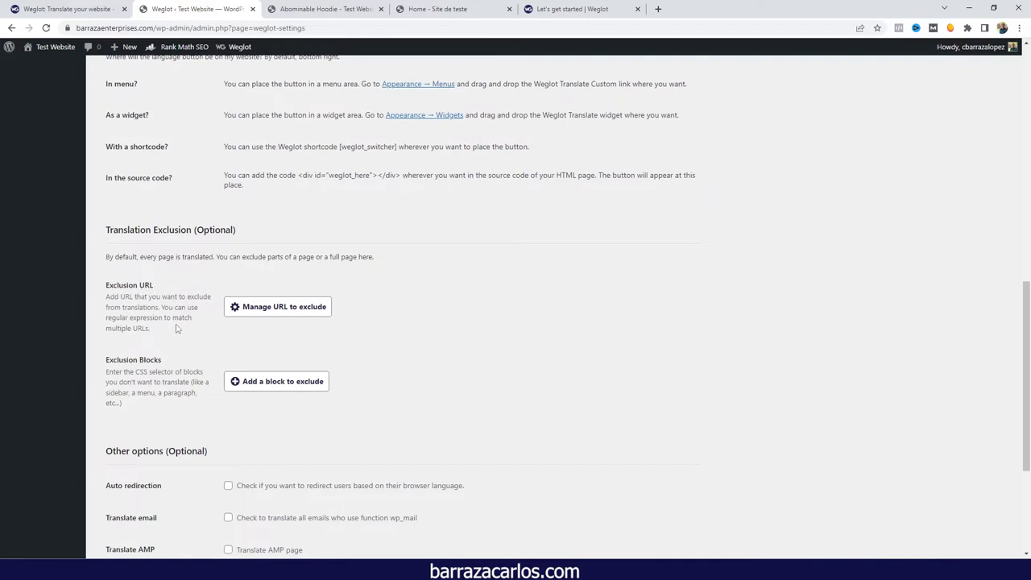
scroll(178, 329, "down", 2)
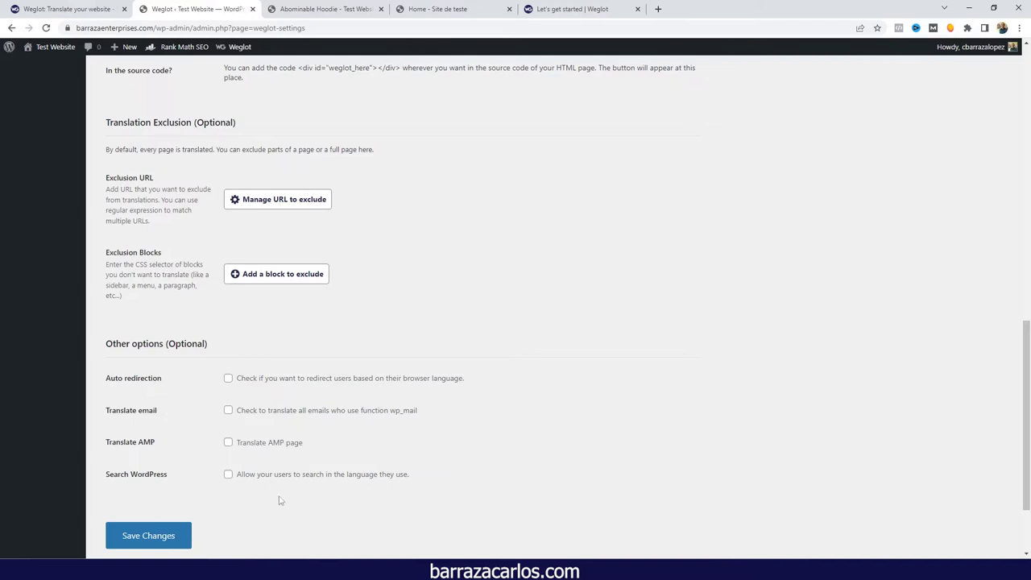
scroll(216, 484, "down", 1)
scroll(221, 467, "up", 5)
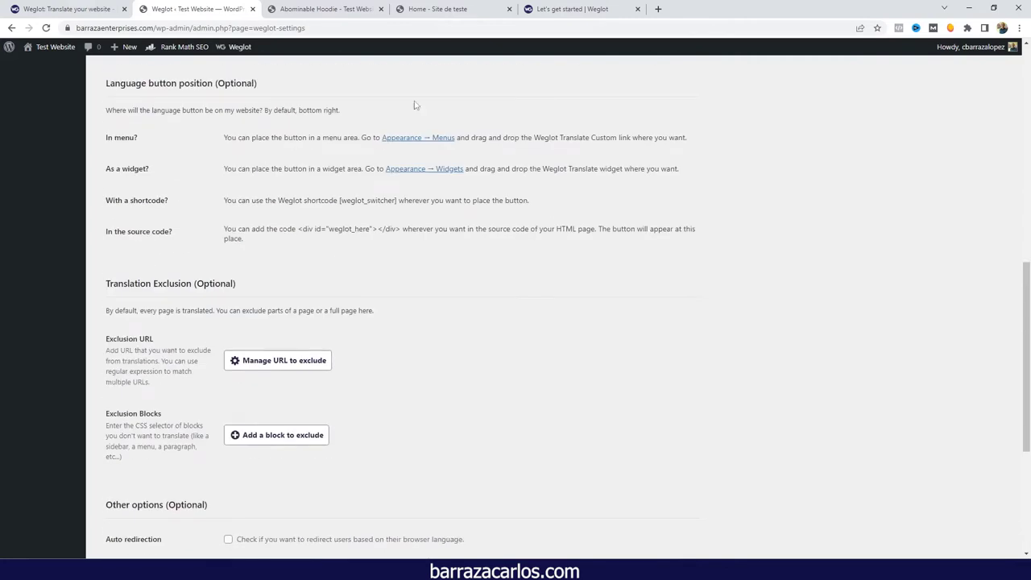
In the Weglot dashboard, set the website industry to Business services and the type to E-Commerce store, and continue to the translations
left_click(555, 9)
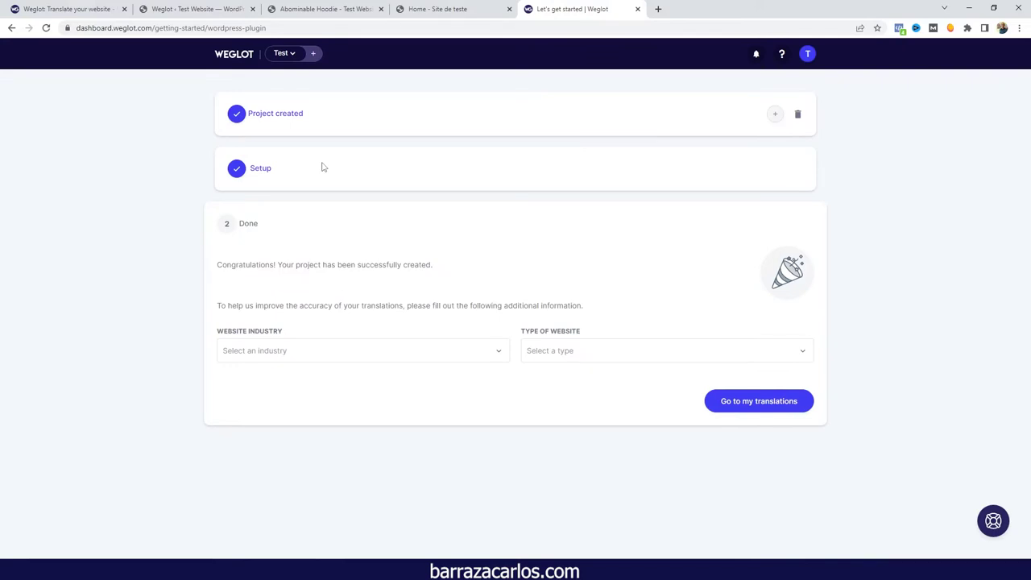
left_click(316, 351)
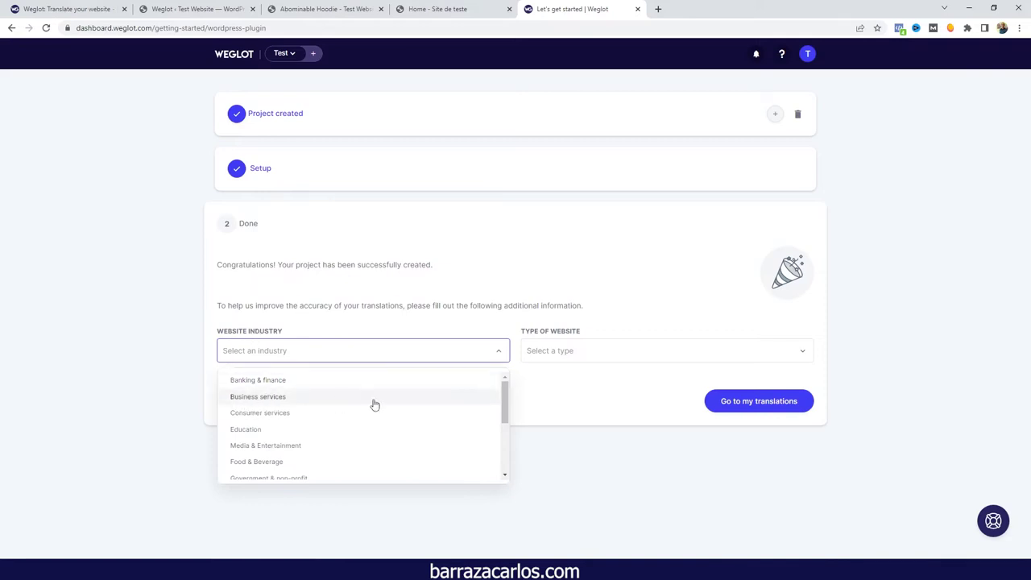
left_click(319, 398)
left_click(555, 350)
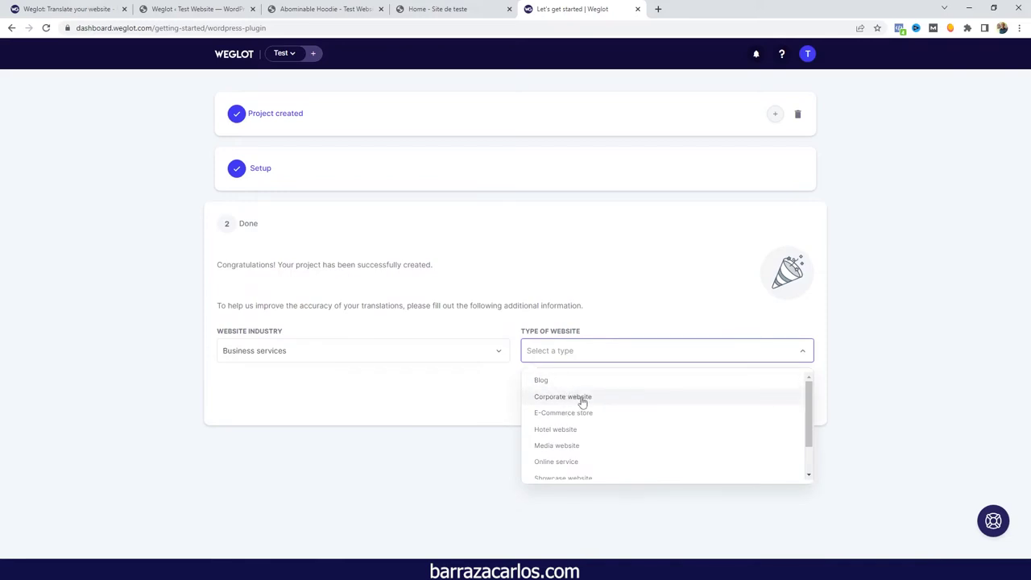
left_click(554, 414)
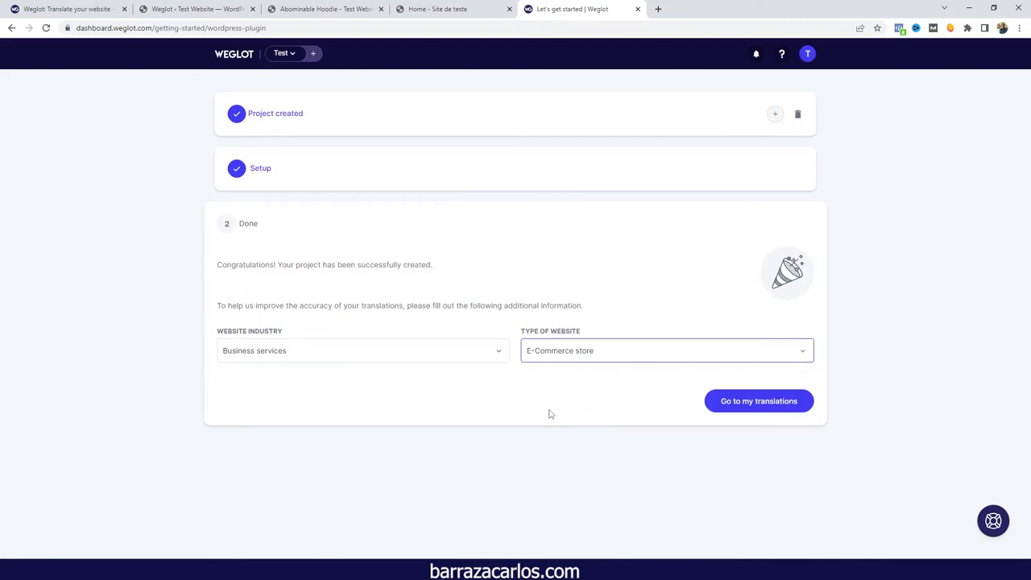
left_click(723, 411)
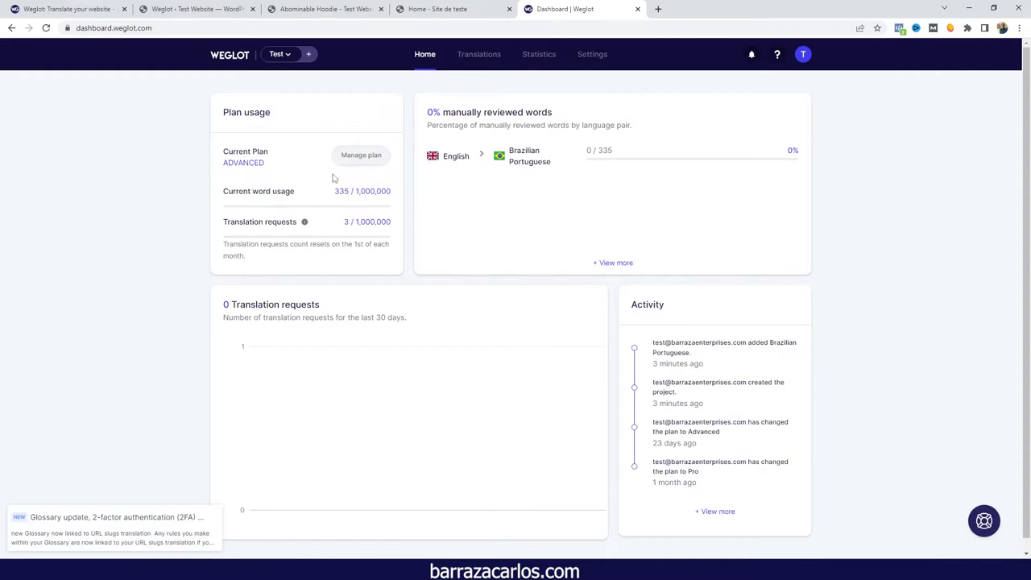
Examine the language and word limits of the Weglot plans, especially Pro and Advanced, and return to the dashboard home
left_click(356, 160)
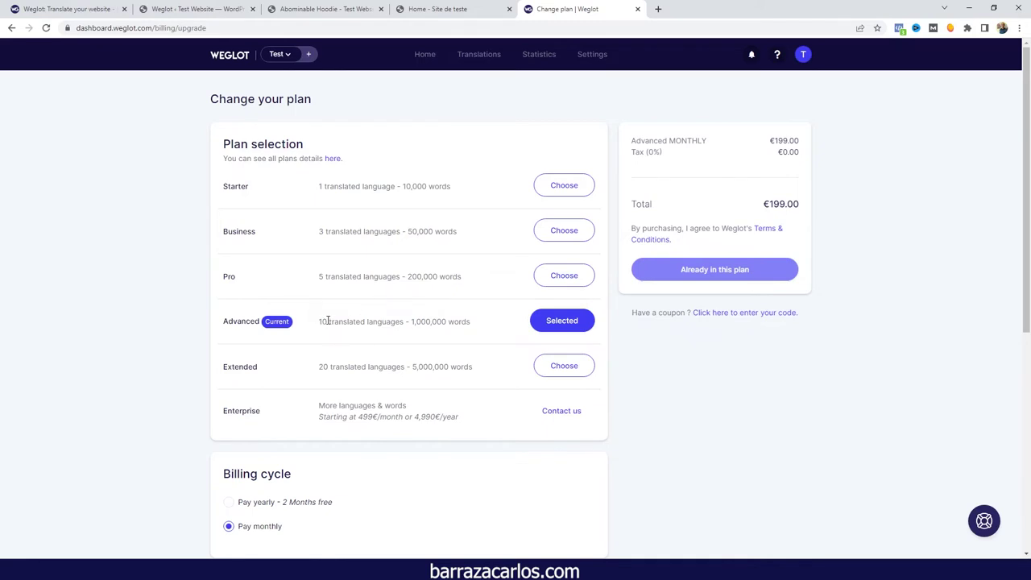
left_click_drag(327, 321, 318, 323)
left_click_drag(325, 277, 319, 278)
left_click(395, 309)
left_click_drag(413, 324, 474, 331)
left_click(473, 325)
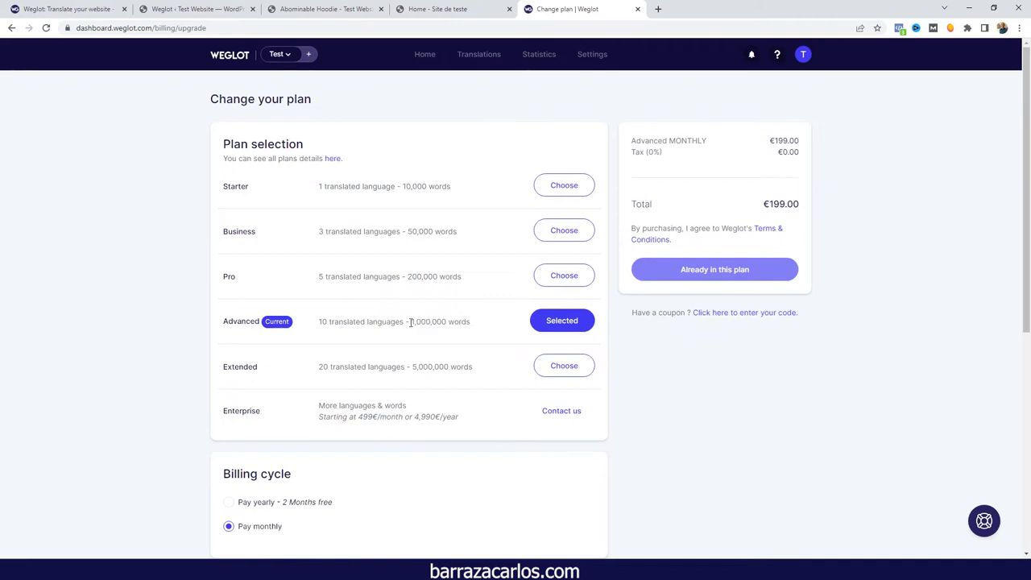
double_click(323, 322)
left_click_drag(413, 321, 443, 323)
left_click(429, 64)
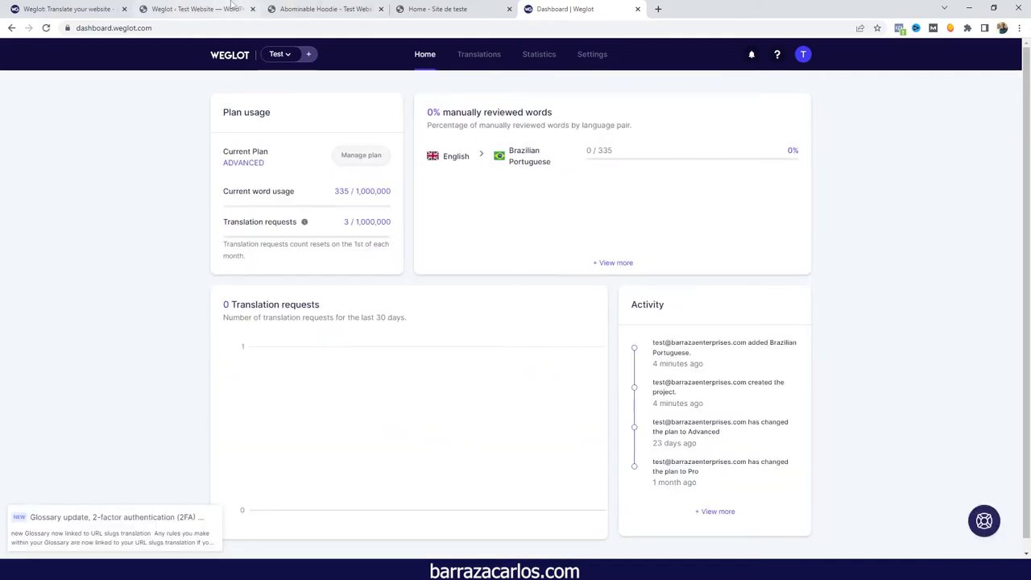
Open the post "5 dicas de SEO internacional para negócios" from the Portuguese site's blog and review its translated text
left_click(436, 9)
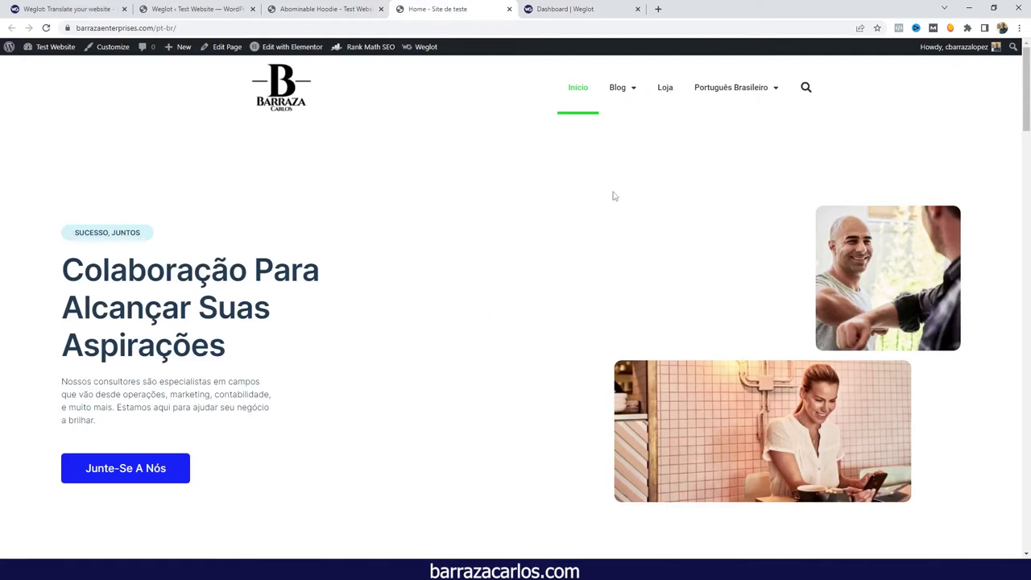
left_click(622, 94)
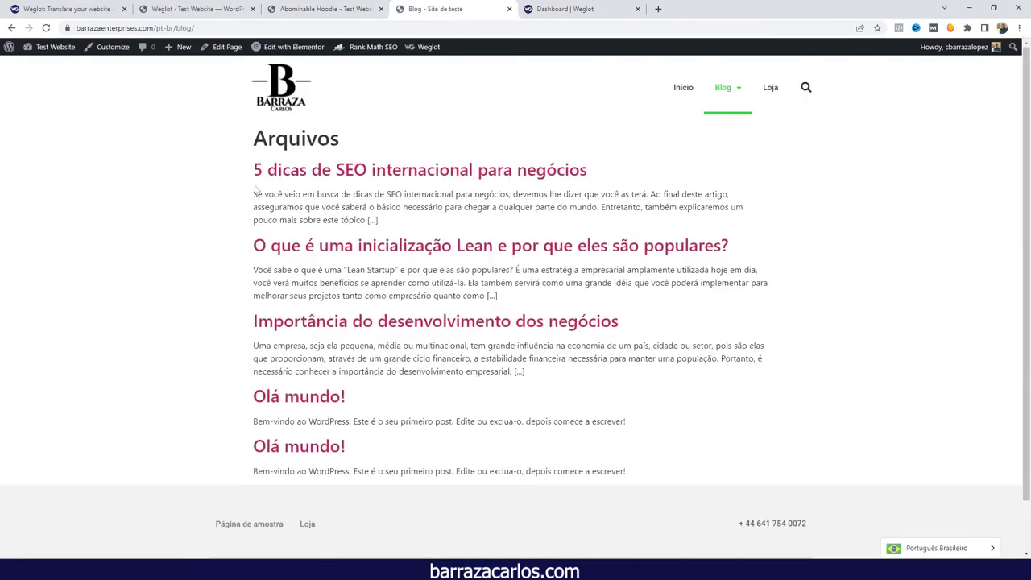
left_click(345, 182)
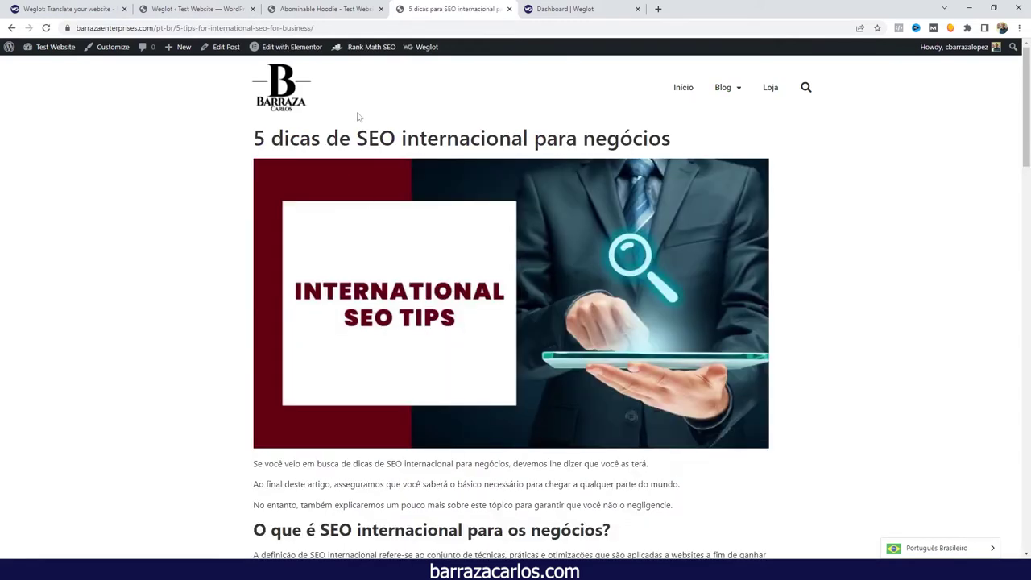
scroll(242, 258, "down", 6)
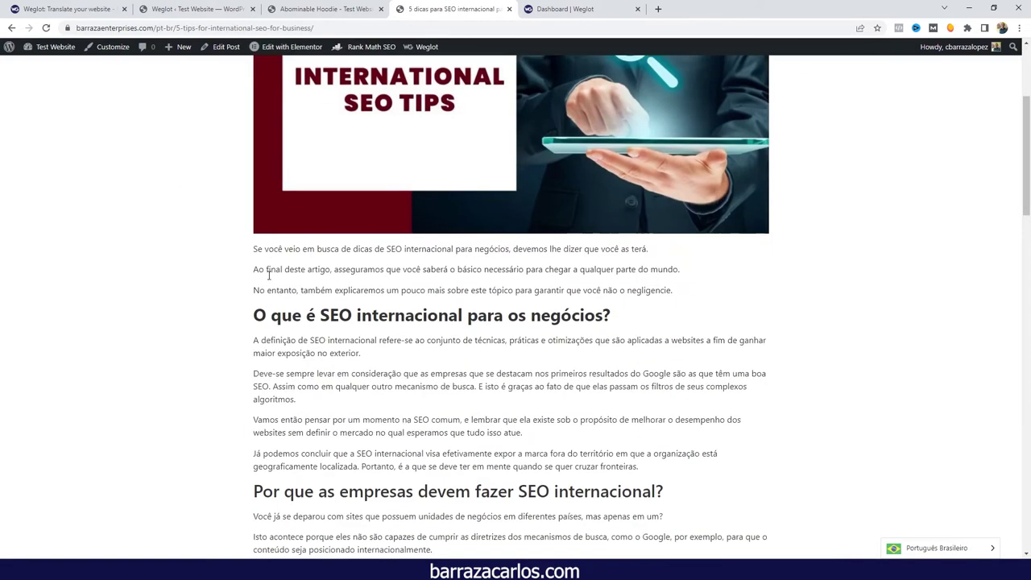
Examine the rest of the translated post, compare it with its English version, and return to Brazilian Portuguese
scroll(354, 510, "down", 3)
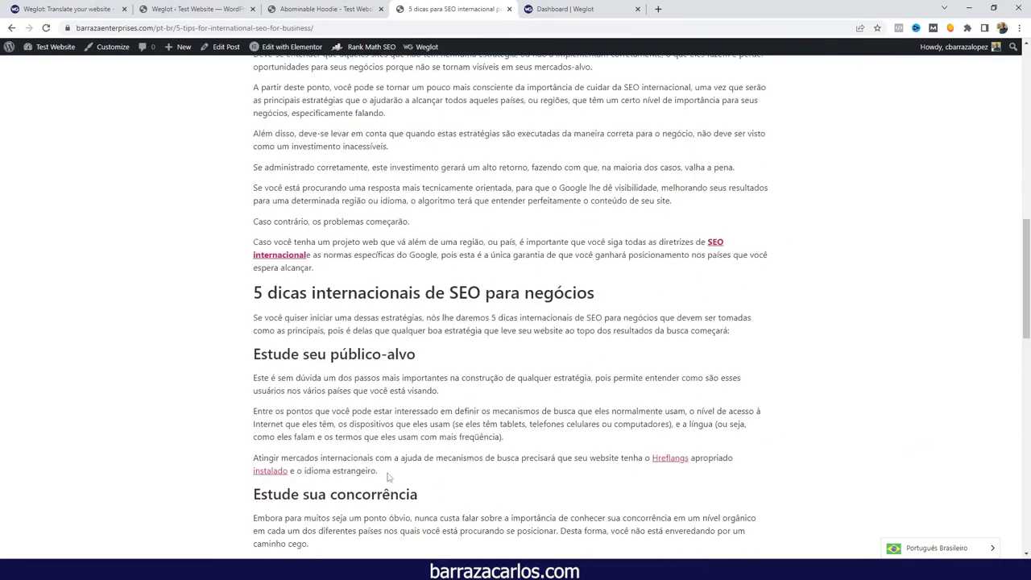
scroll(390, 478, "down", 3)
mouse_move(948, 551)
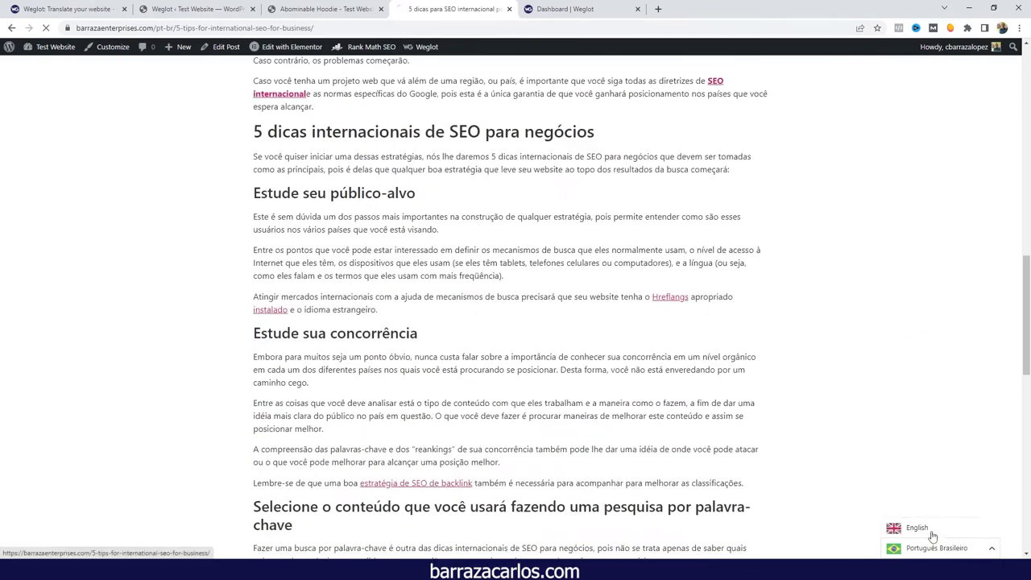
left_click(933, 534)
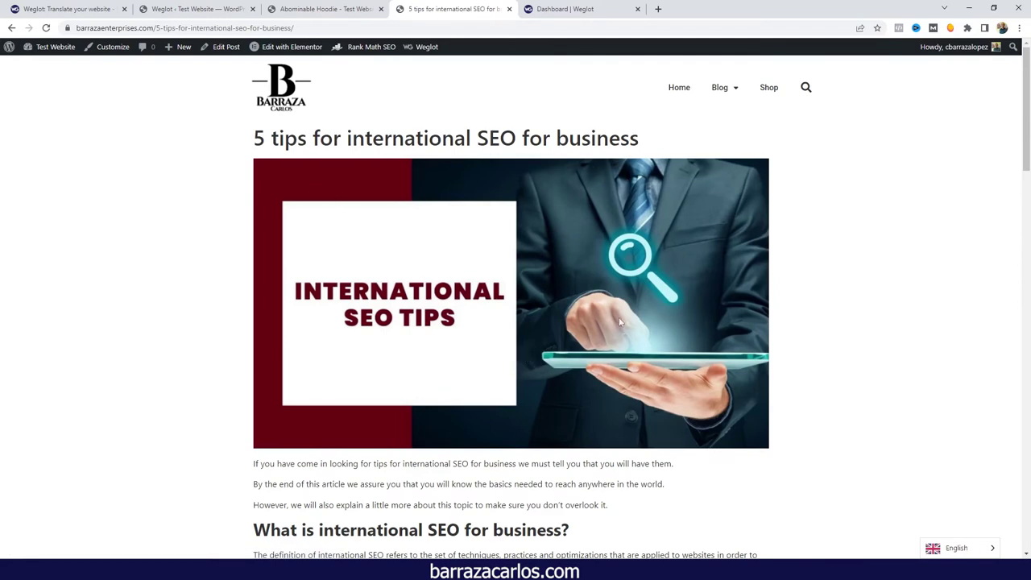
mouse_move(955, 549)
left_click(951, 529)
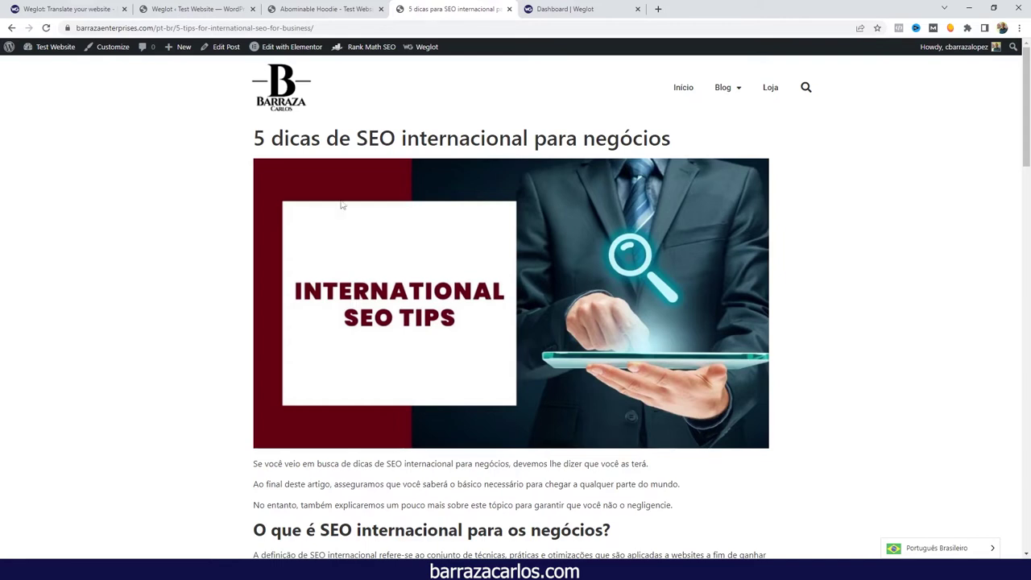
In the Weglot dashboard, open the English to Brazilian Portuguese translations and start adding a media translation
left_click(550, 16)
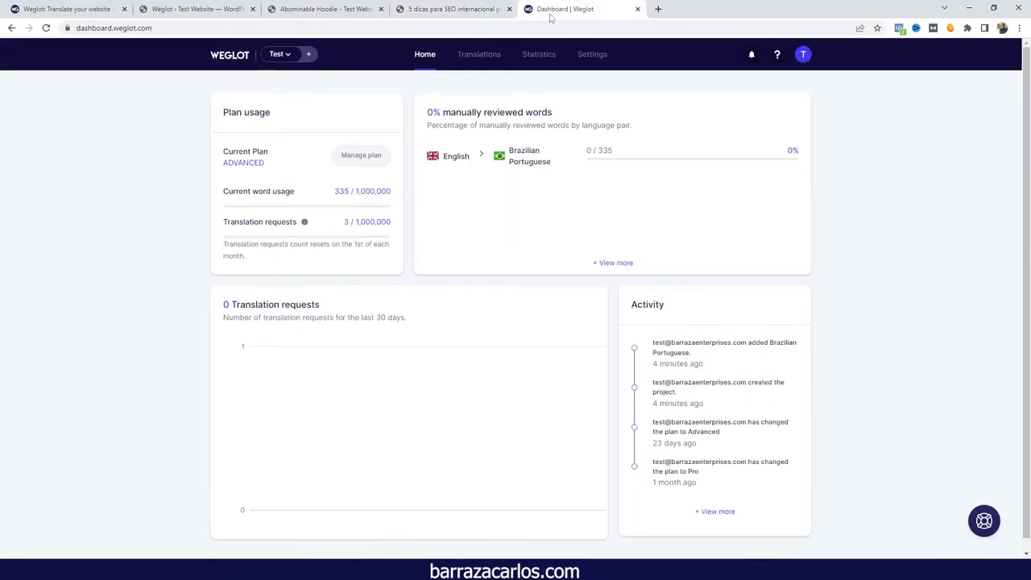
left_click(487, 61)
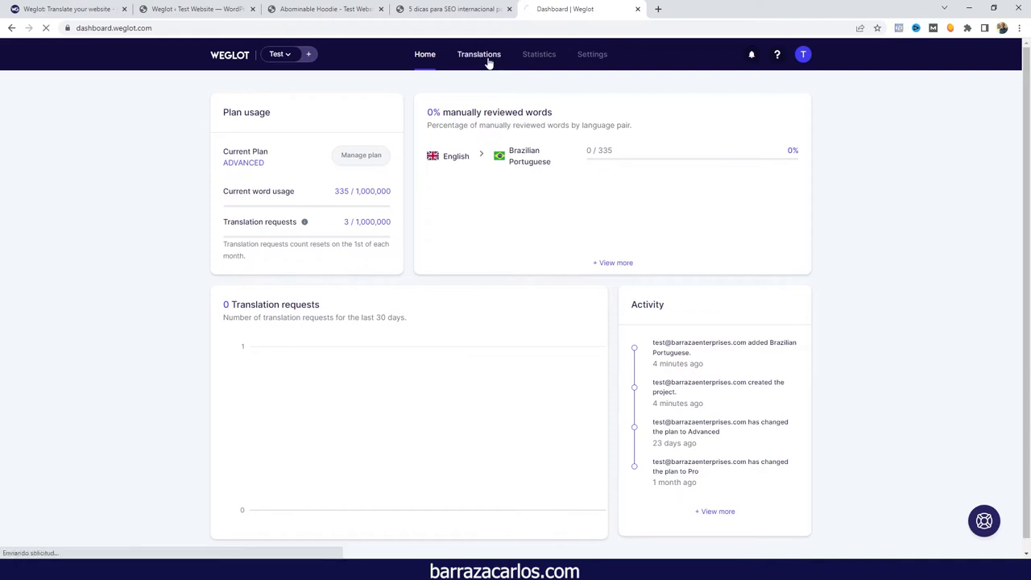
left_click(309, 194)
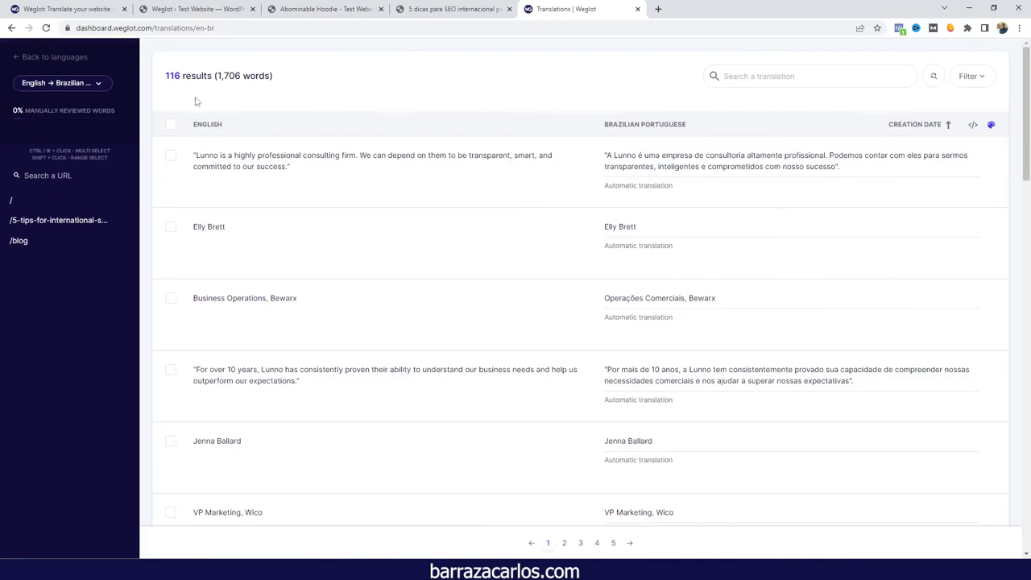
left_click_drag(1027, 152, 1028, 520)
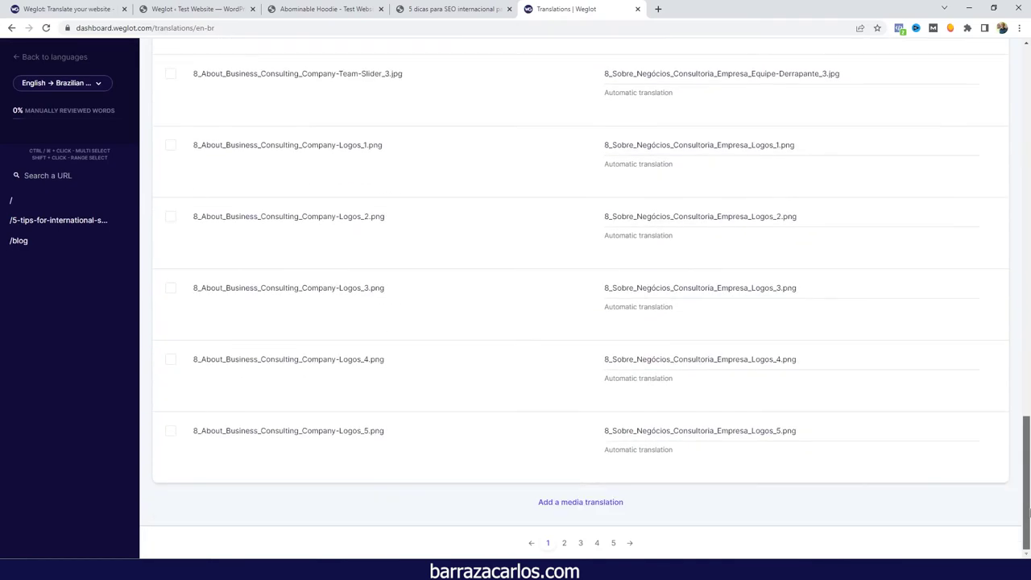
left_click(578, 505)
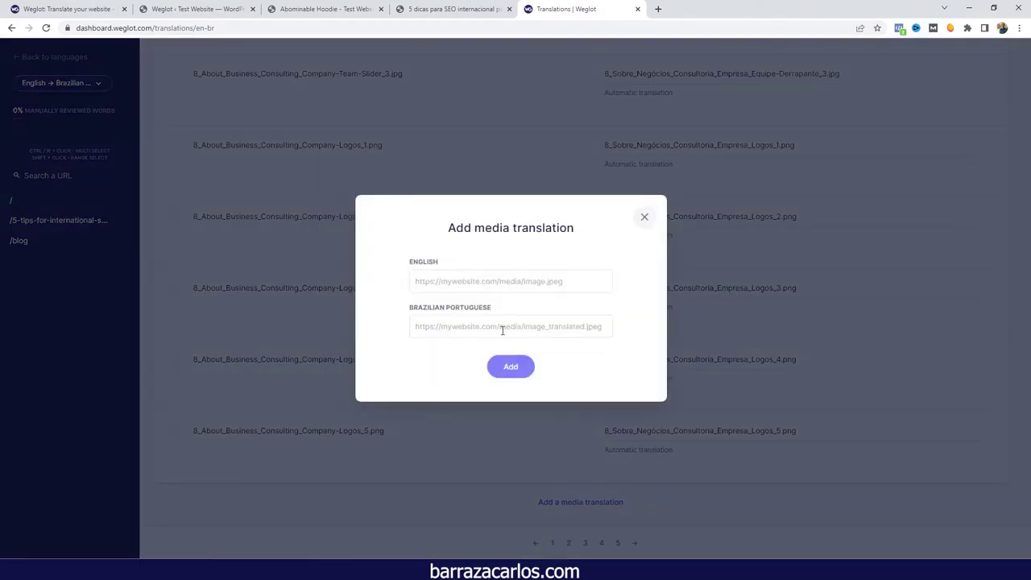
Copy the image address of the post's International SEO Tips picture and enter it as the English media URL
left_click(481, 10)
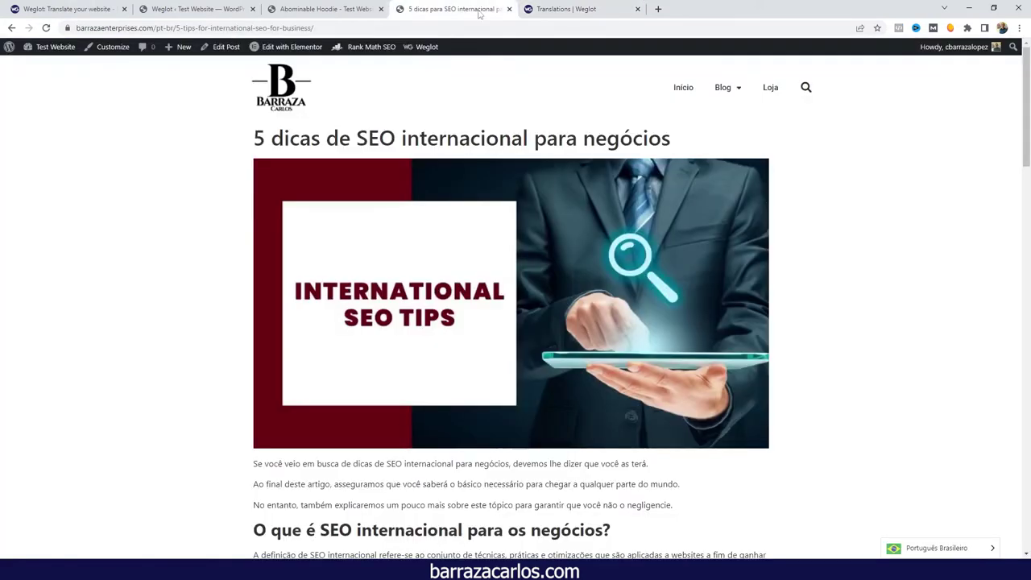
right_click(441, 227)
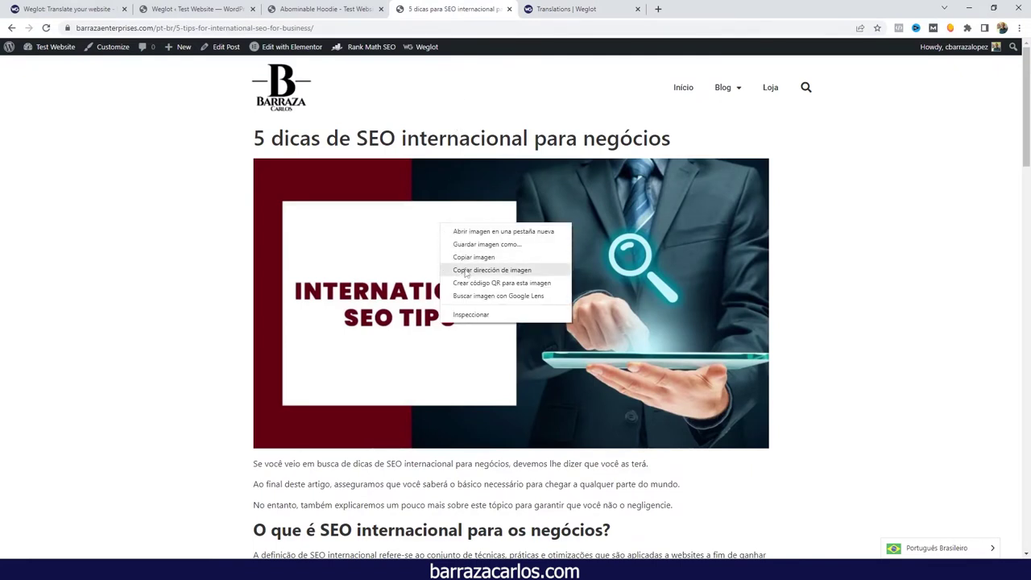
left_click(539, 271)
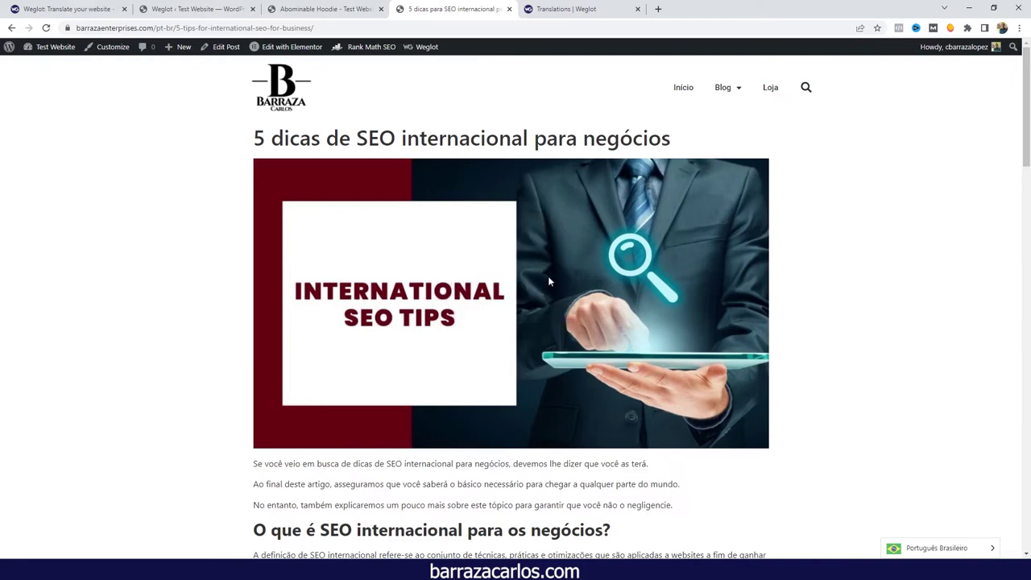
left_click(599, 6)
left_click(459, 274)
type("https://barrazaenterprises.com/wp-content/uploads/2022/03/International-SEO-Tips-1024x576.jpg")
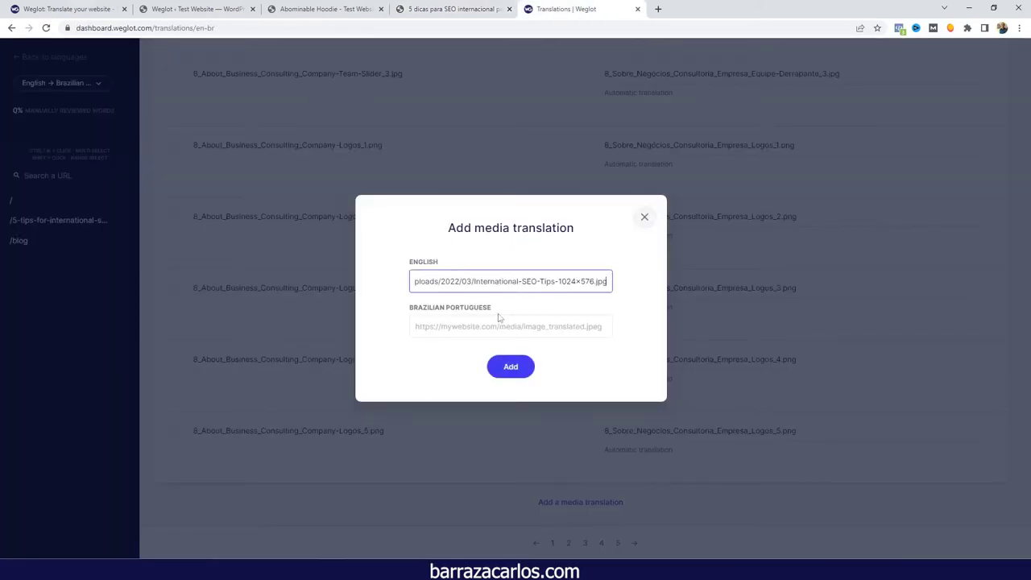
Copy the URL of Dicas-para-SEO-internacional.jpg from the WordPress media library, enter it as the Brazilian Portuguese media URL, and add the media translation
left_click(451, 327)
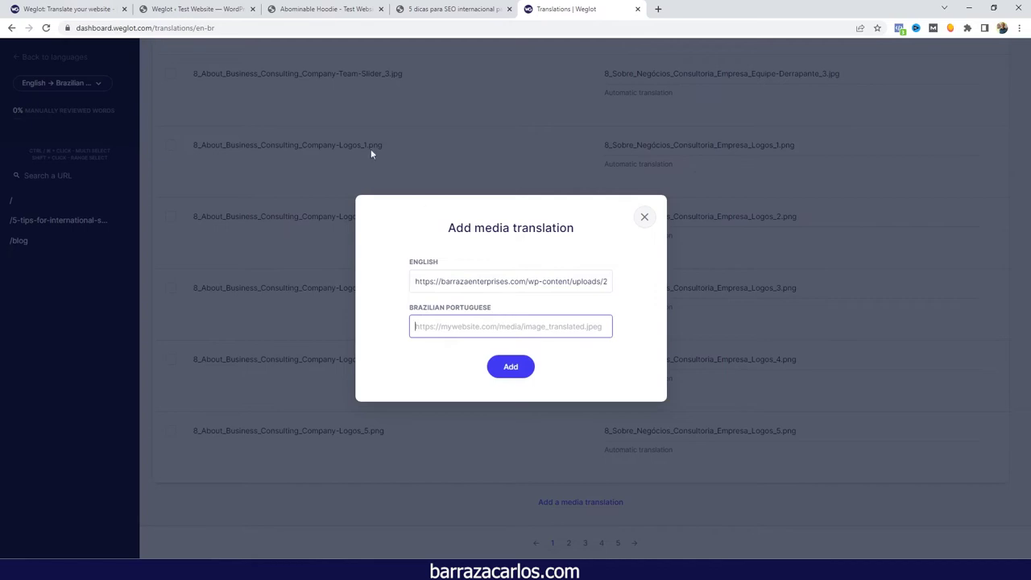
left_click(245, 7)
scroll(13, 128, "up", 6)
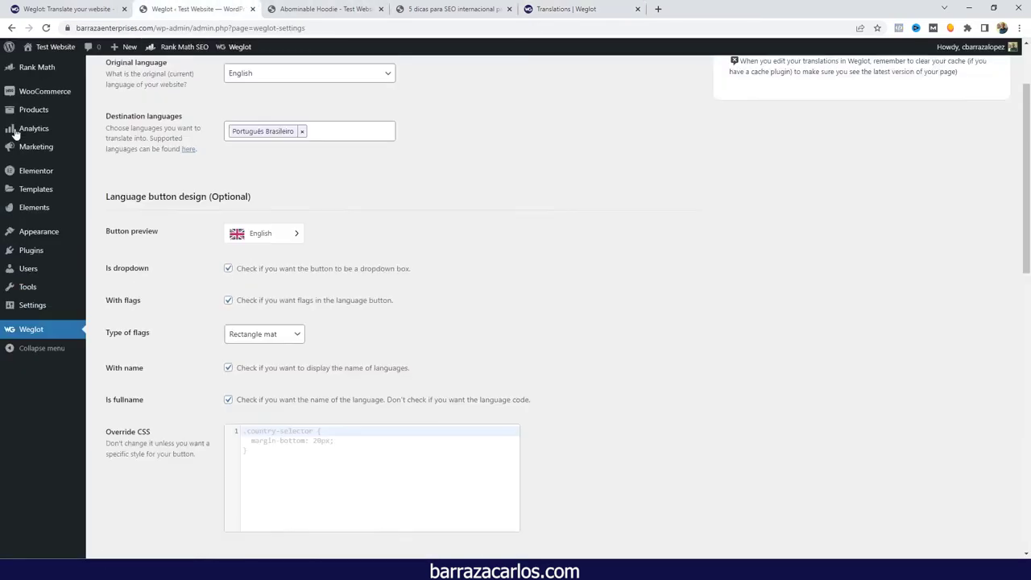
scroll(14, 133, "up", 2)
left_click(44, 115)
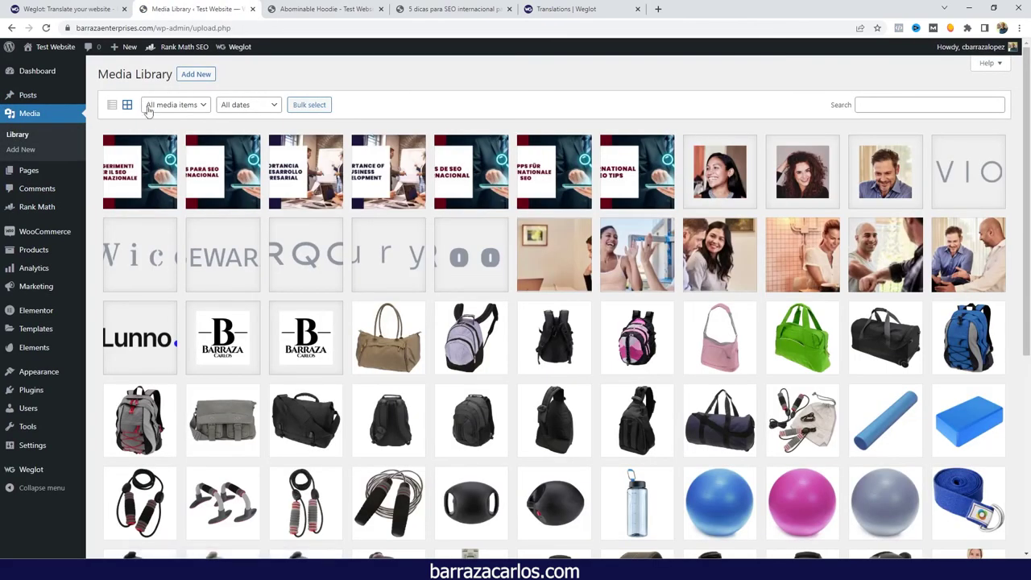
left_click(200, 164)
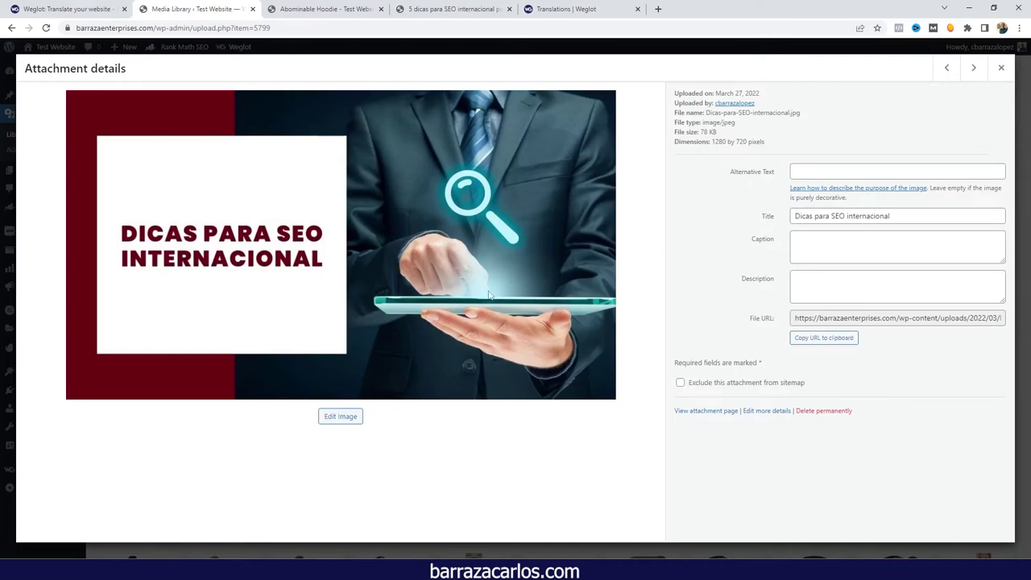
left_click(843, 339)
left_click(568, 9)
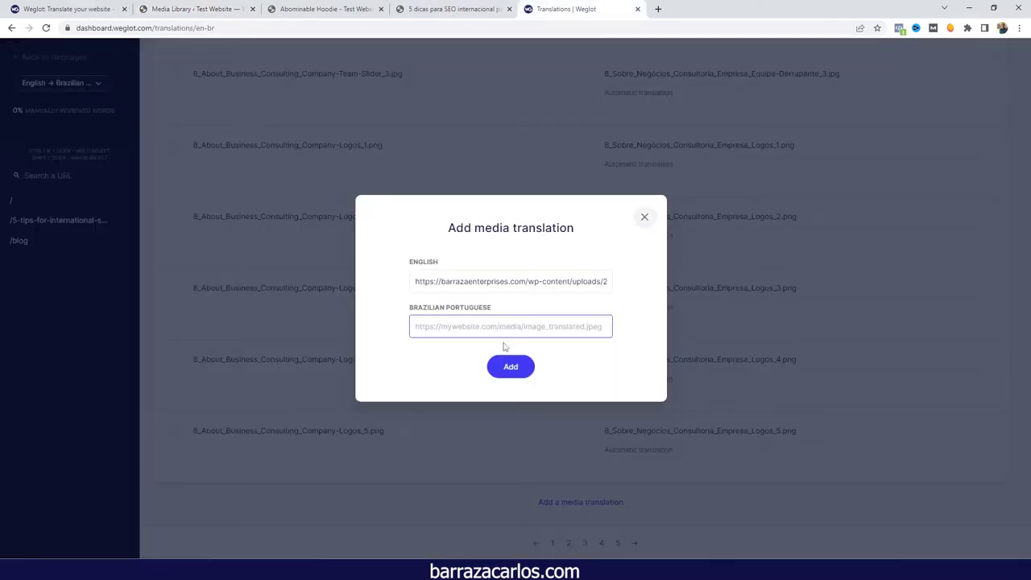
key("ctrl+v")
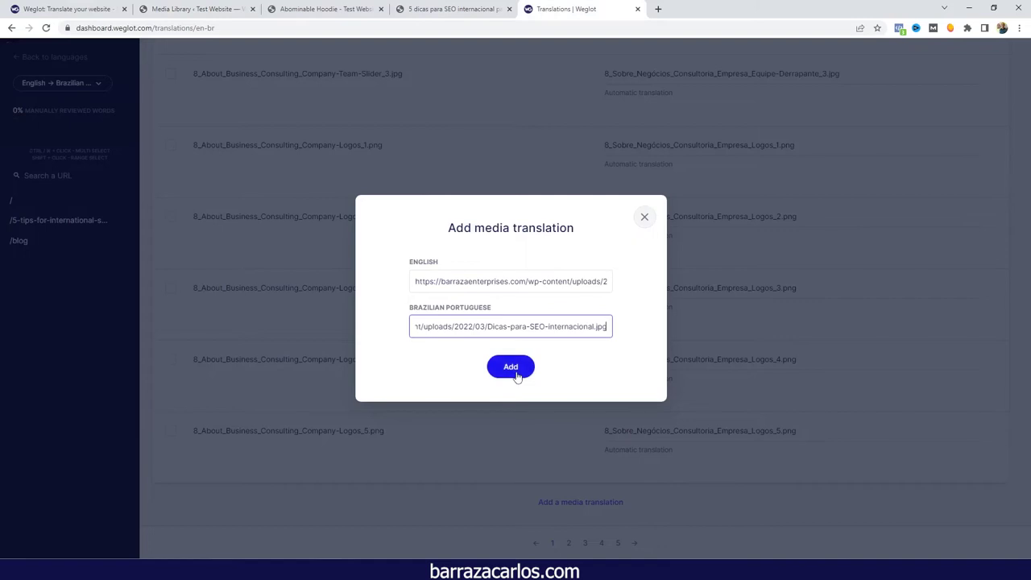
left_click(515, 372)
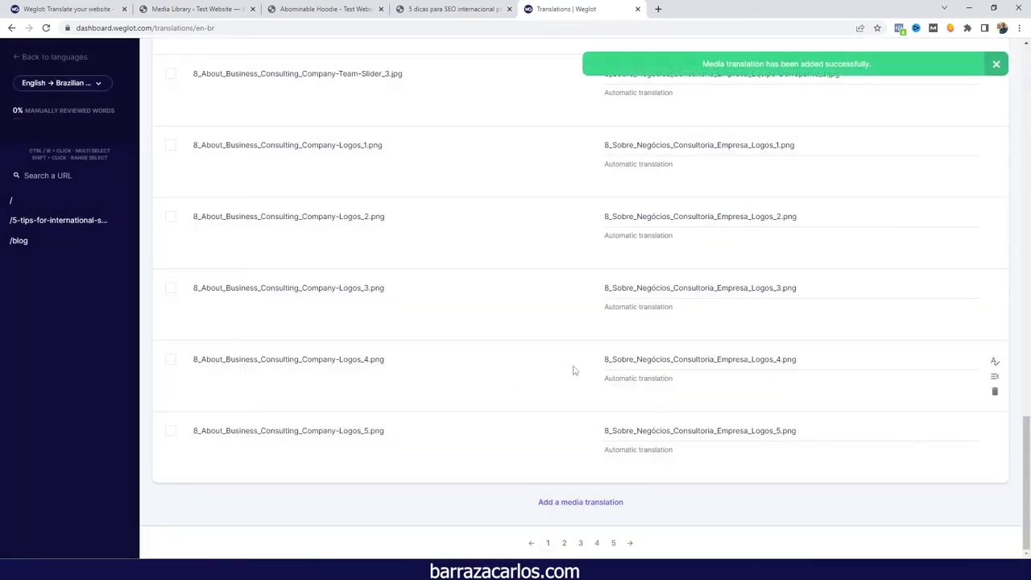
Look through the translation list, reload the Portuguese post to check its image, and inspect the slug in its URL
scroll(521, 317, "up", 2)
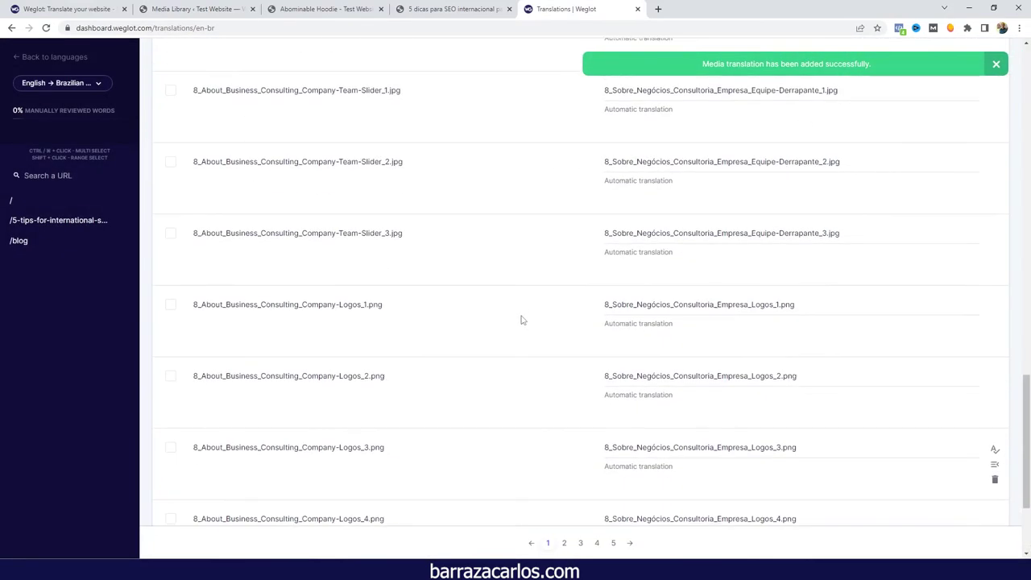
scroll(352, 234, "up", 2)
scroll(319, 223, "up", 3)
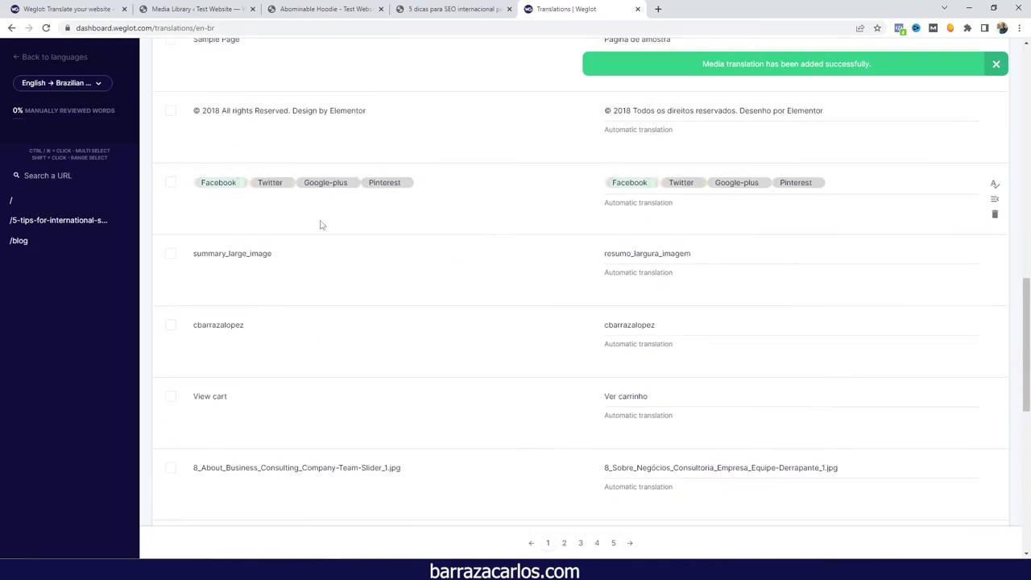
scroll(392, 233, "up", 3)
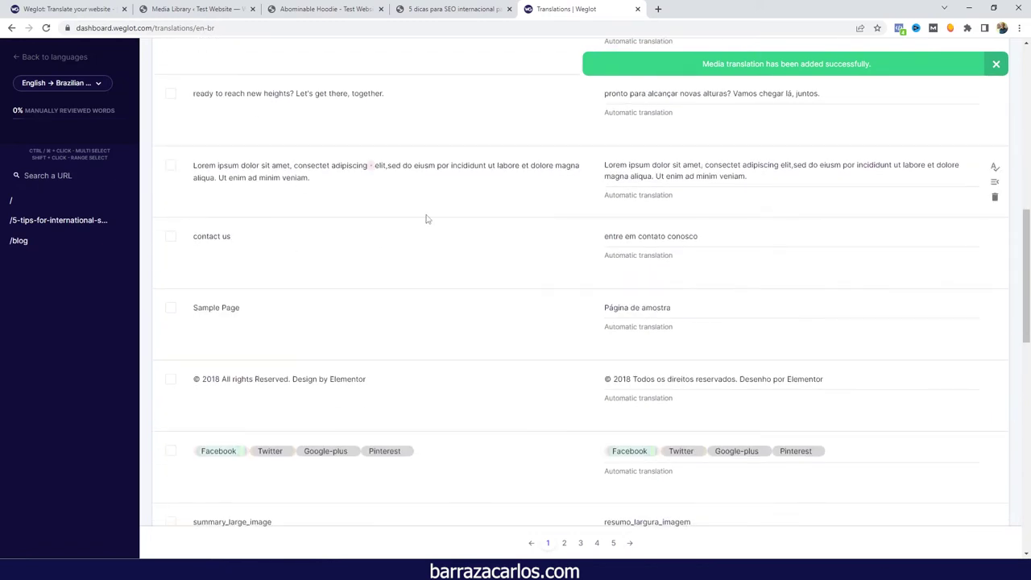
scroll(435, 219, "up", 3)
scroll(419, 219, "up", 5)
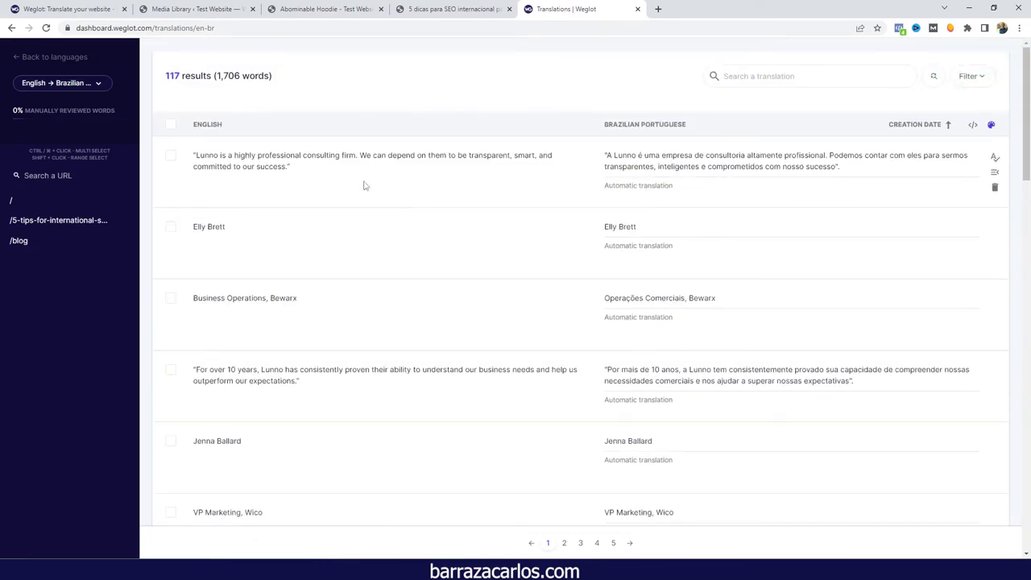
left_click(406, 8)
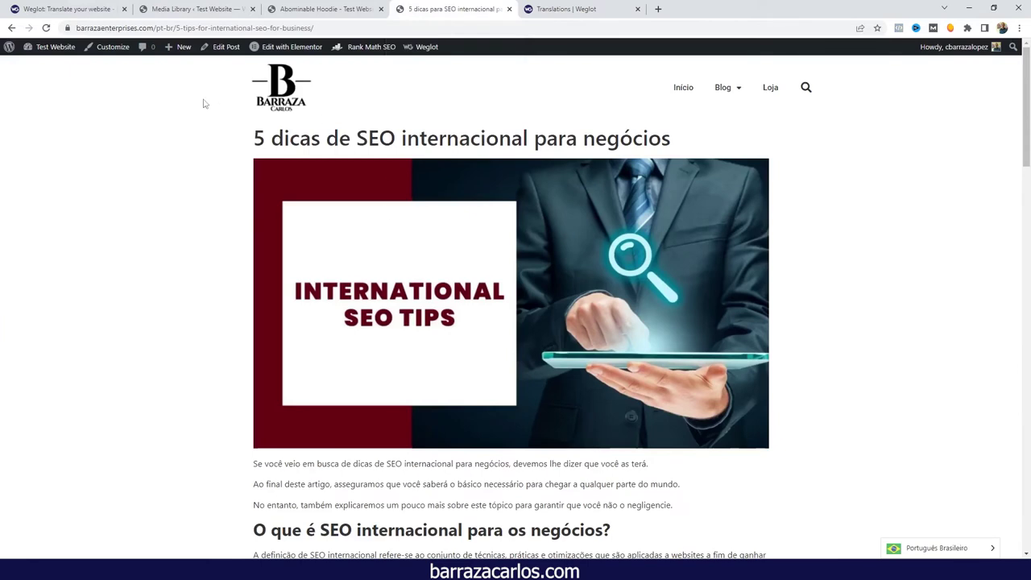
left_click(46, 29)
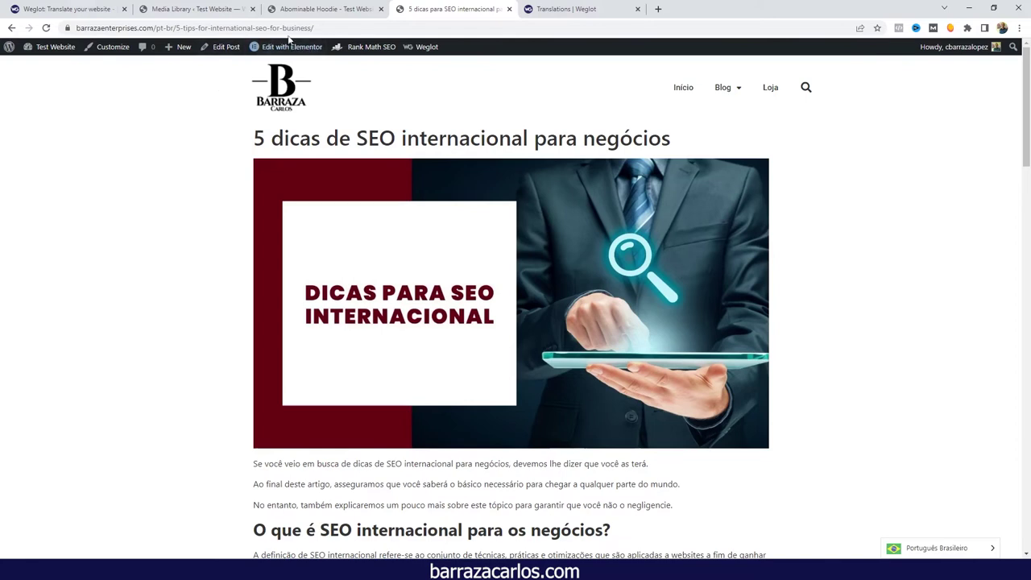
left_click_drag(325, 28, 177, 28)
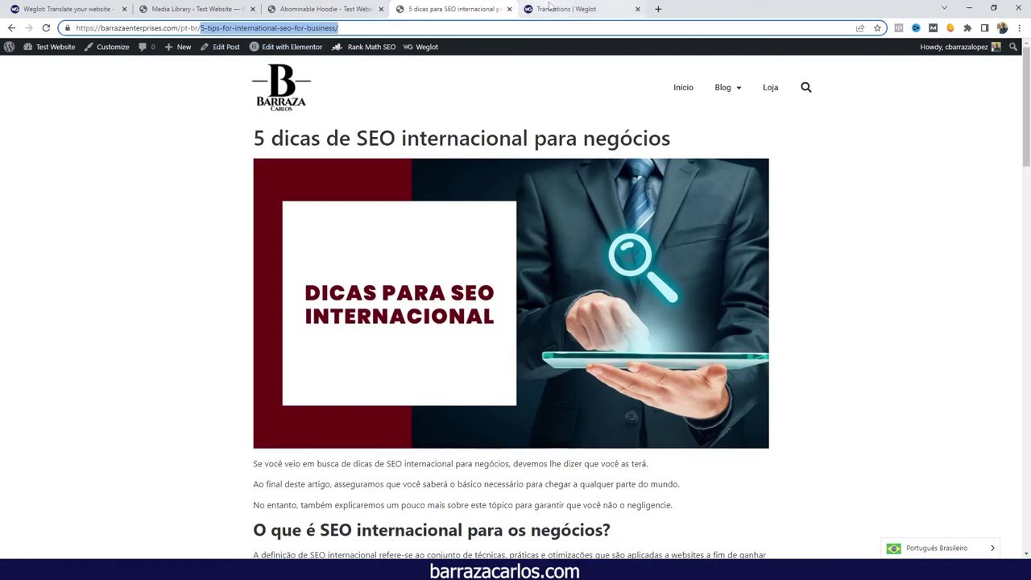
In Weglot's URL slugs for Brazilian Portuguese, auto-translate the slug 5-tips-for-international-seo-for-business
left_click(549, 7)
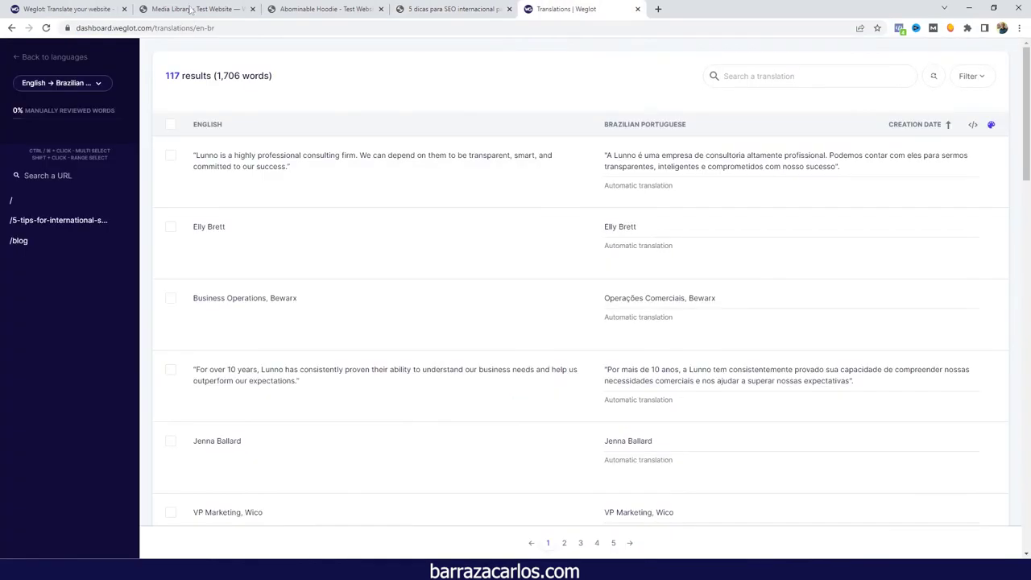
left_click(54, 58)
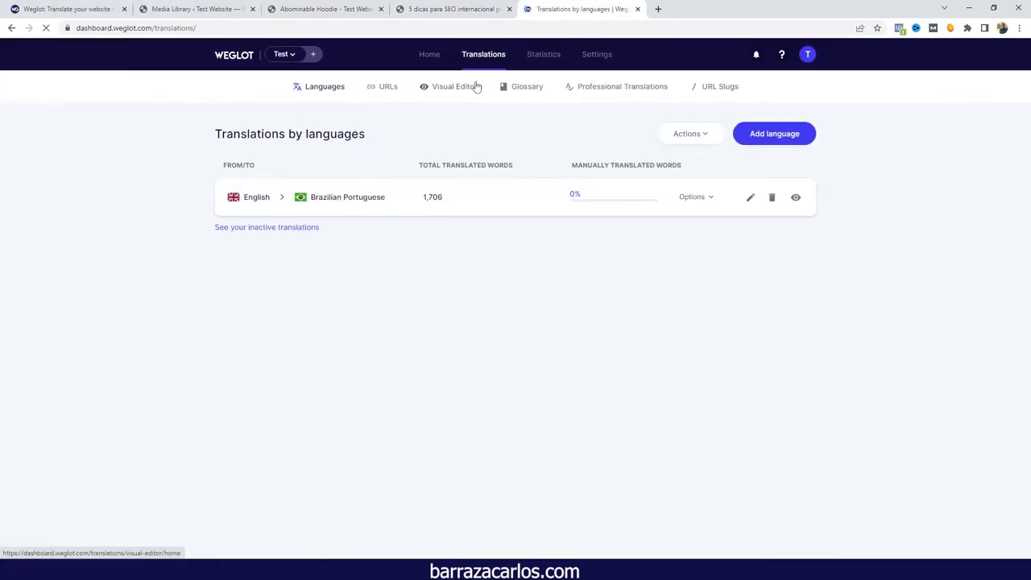
left_click(734, 97)
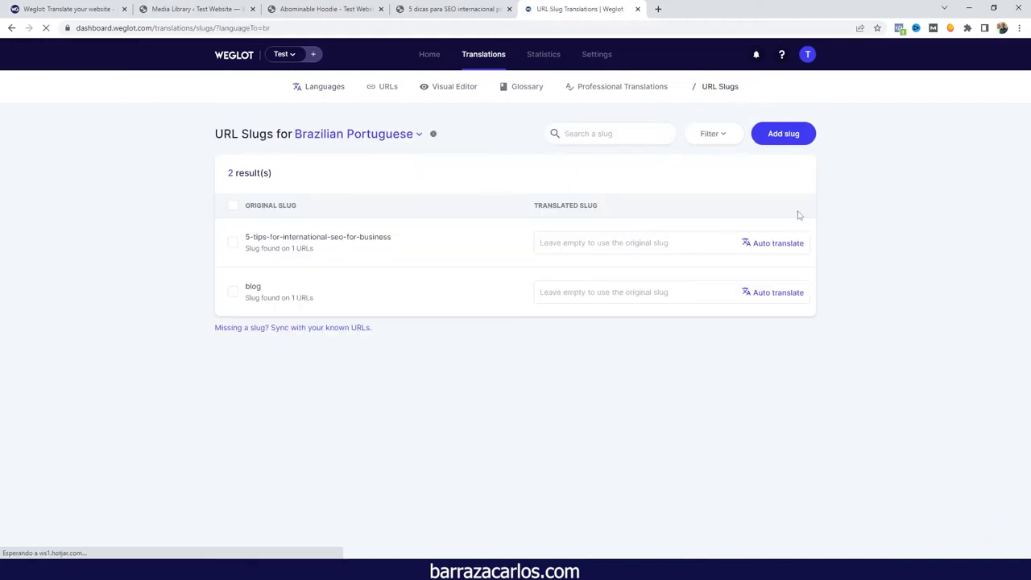
left_click_drag(246, 237, 401, 239)
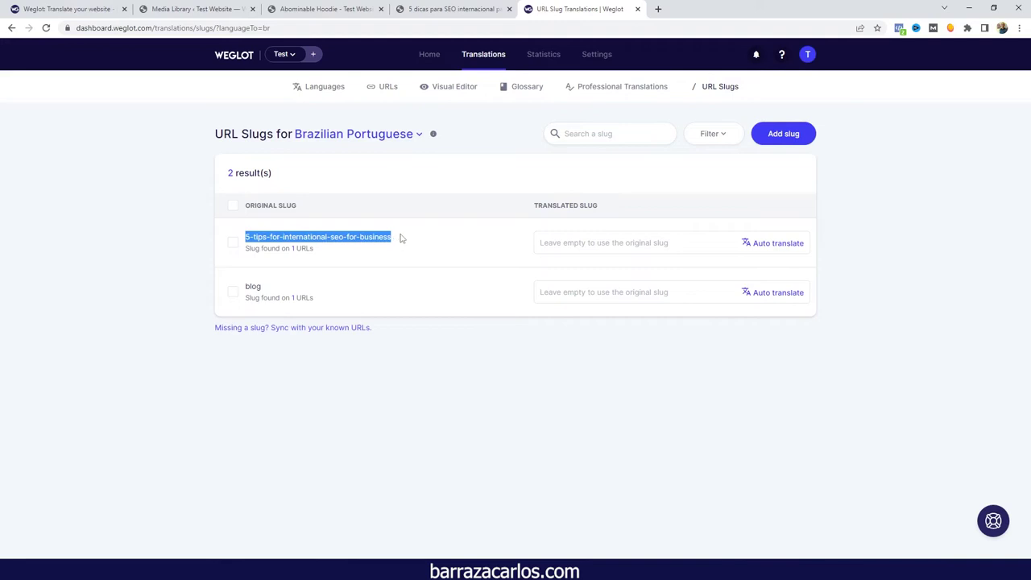
left_click(538, 240)
left_click(790, 250)
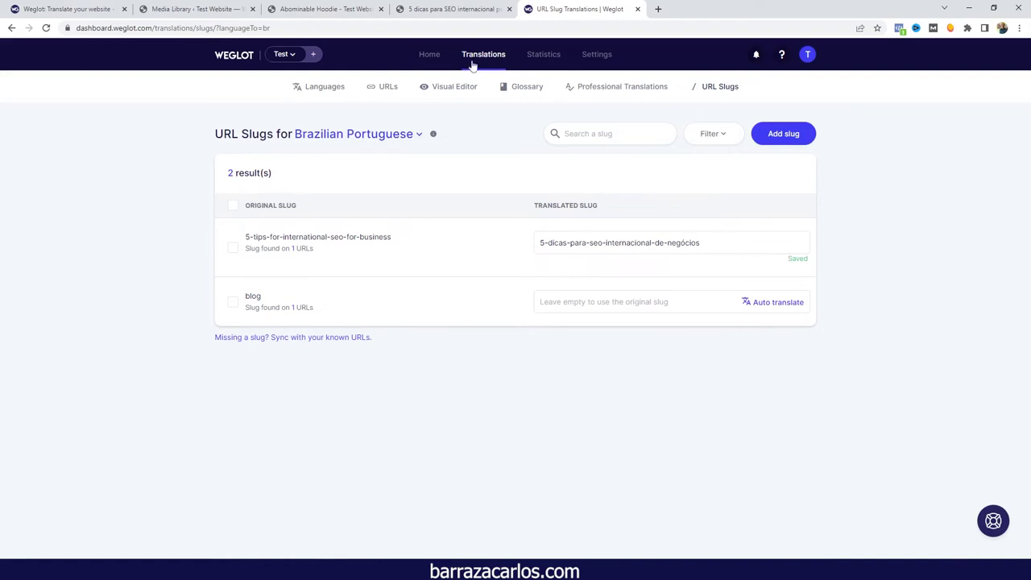
Reload the Portuguese version of the post and check the translated slug in its URL
left_click(445, 8)
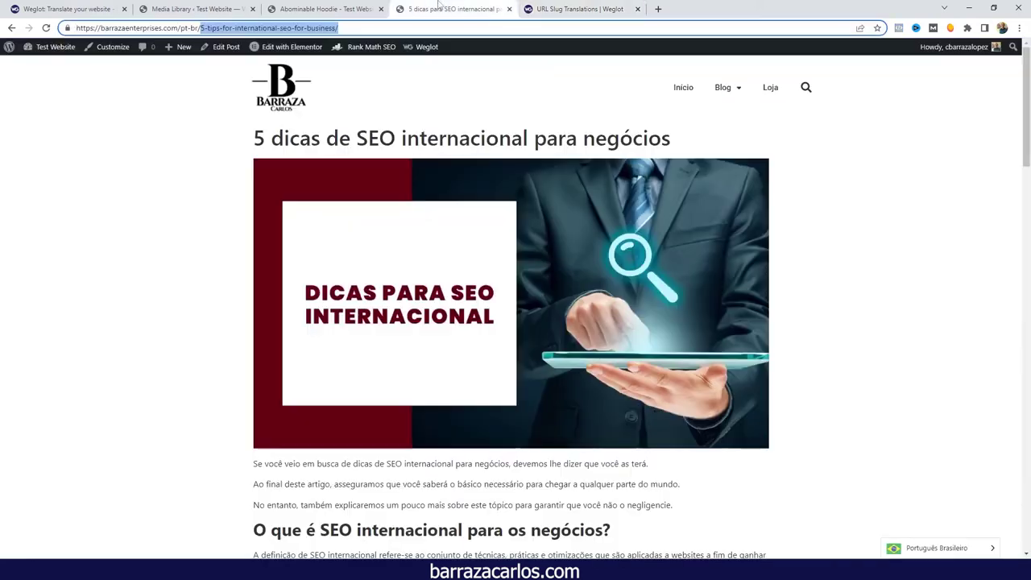
left_click(46, 28)
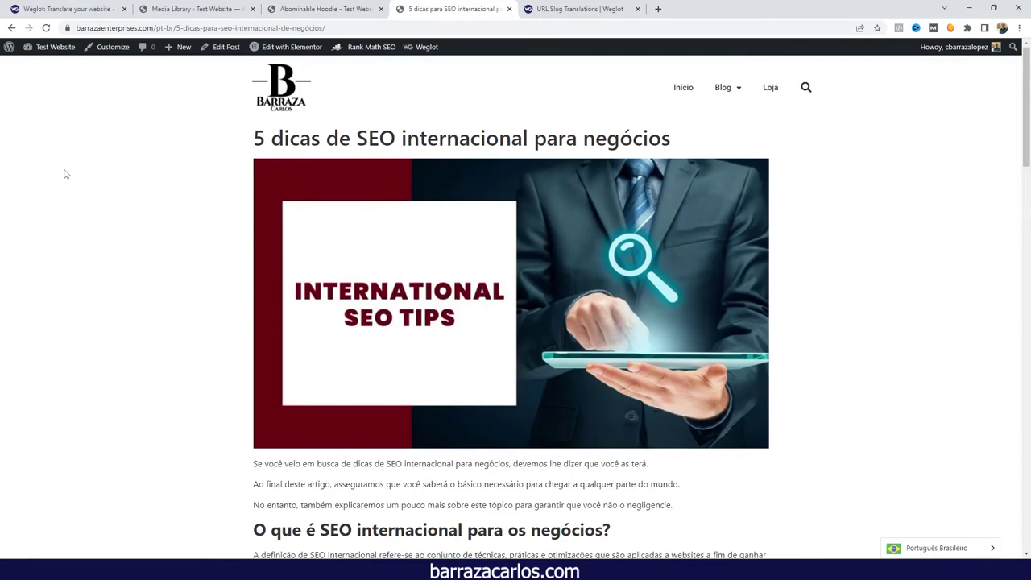
left_click_drag(176, 28, 348, 30)
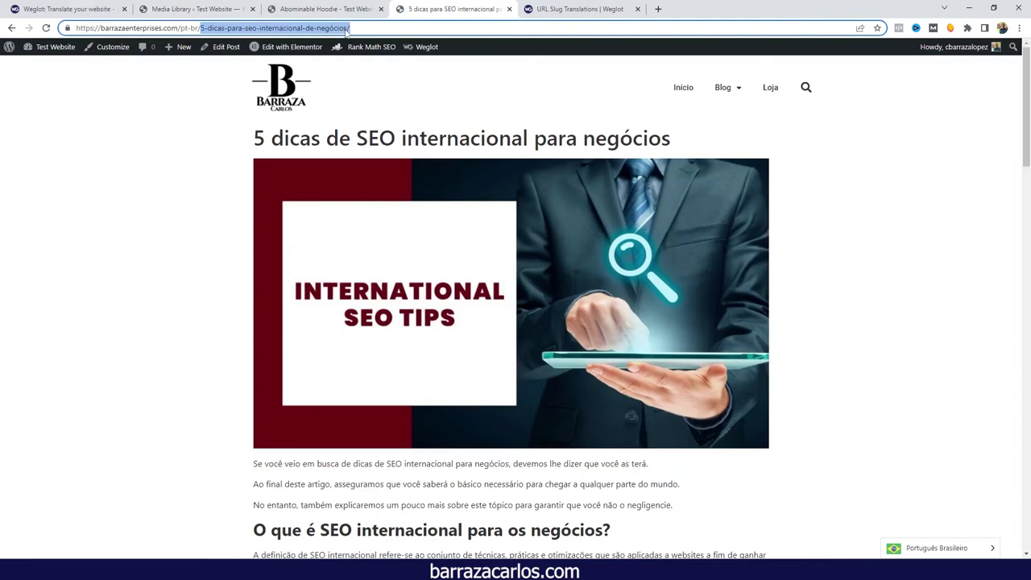
View the page source of the Portuguese post and check its title tag
left_click(104, 262)
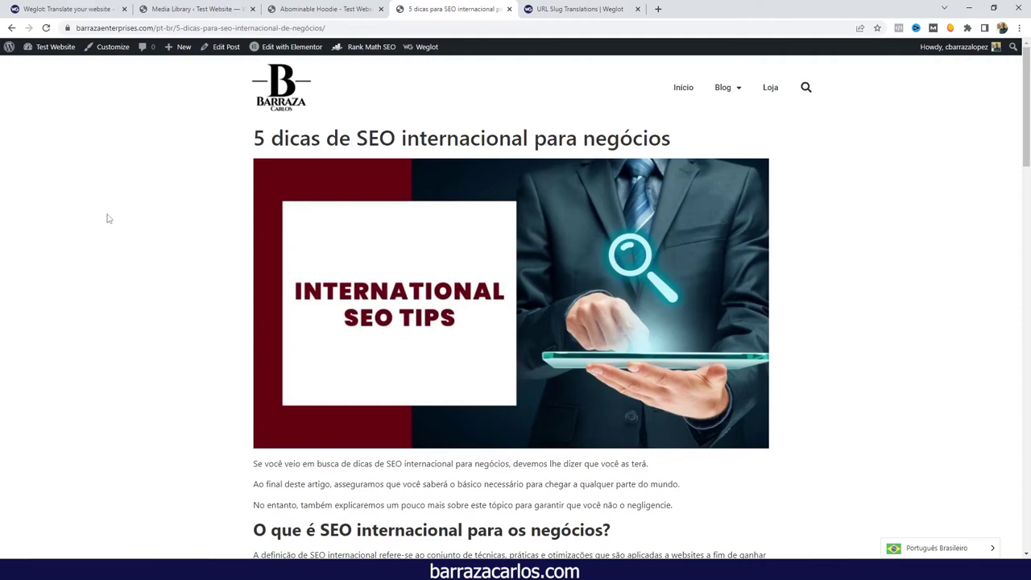
right_click(112, 222)
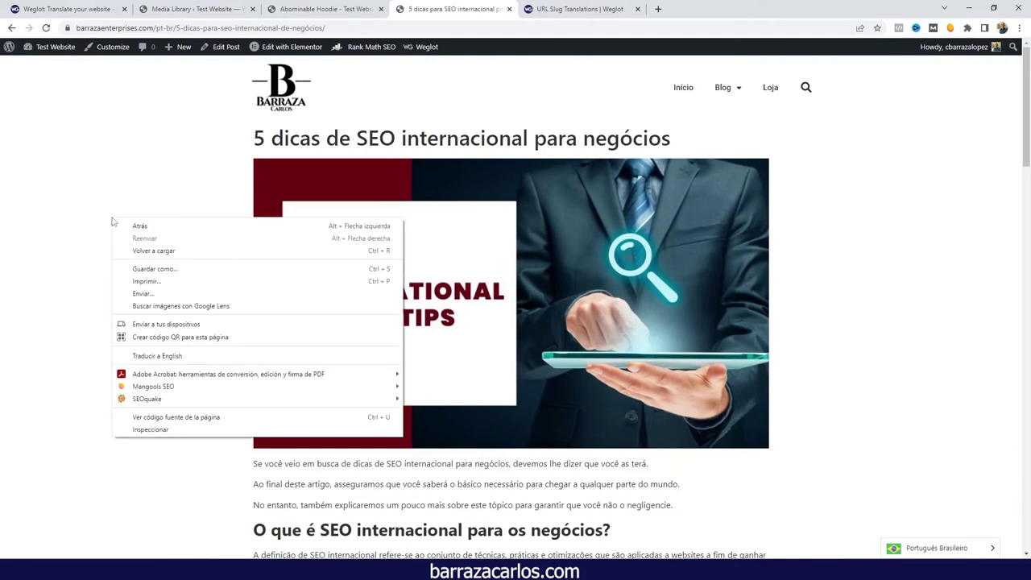
left_click(203, 418)
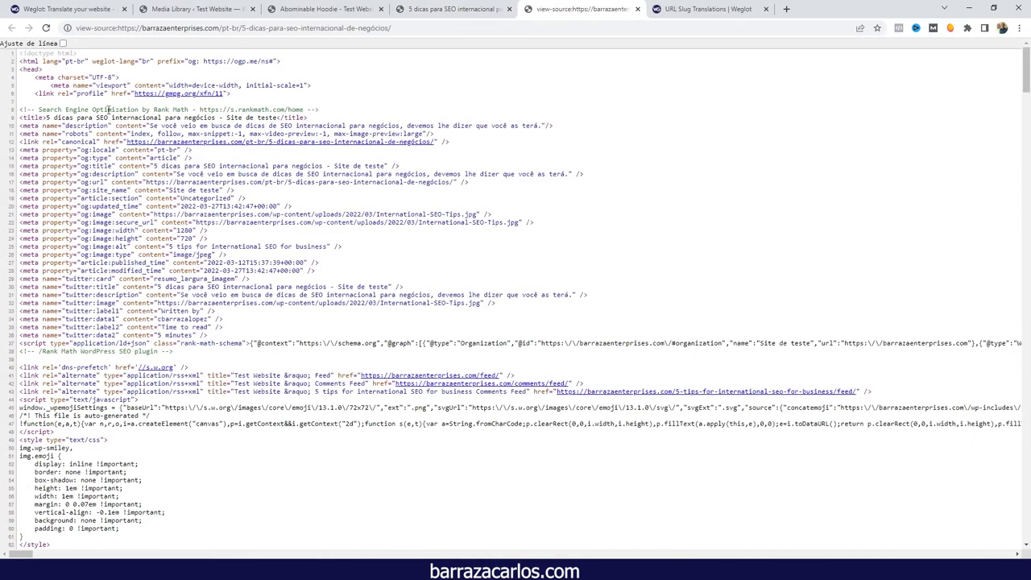
left_click_drag(48, 119, 277, 118)
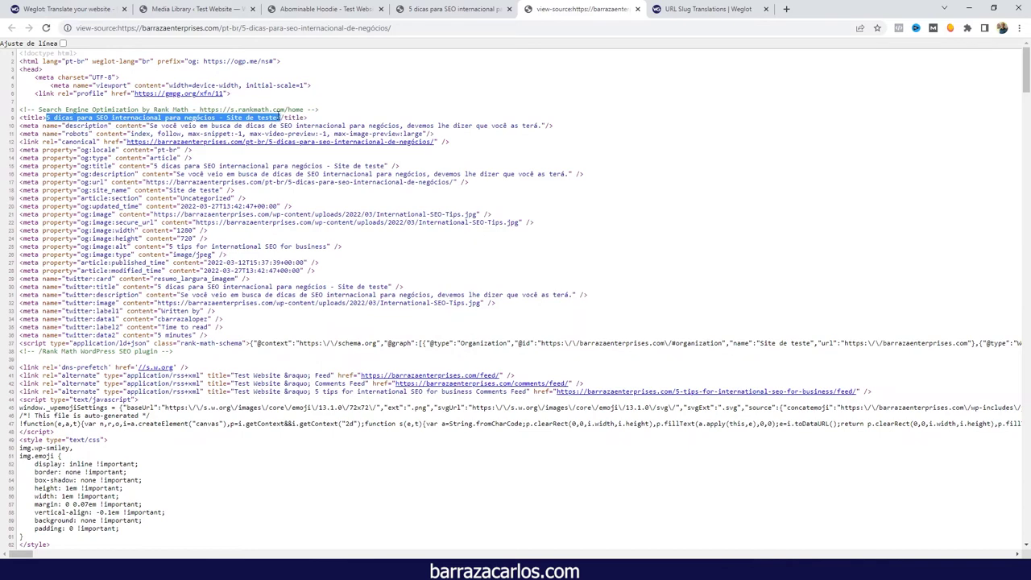
Switch the post to English, view its page source, and check the title tag there
left_click(421, 8)
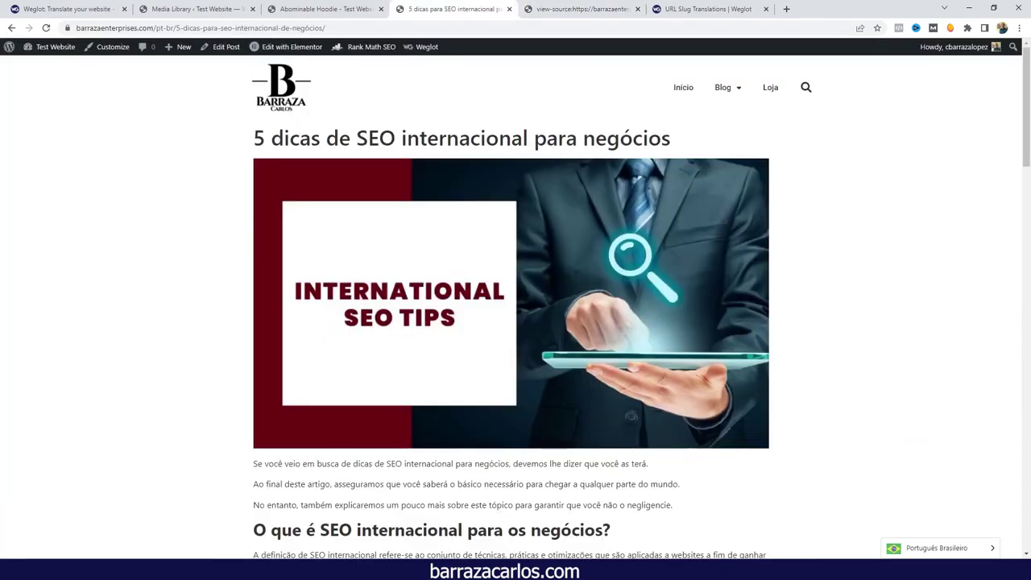
mouse_move(916, 550)
left_click(918, 525)
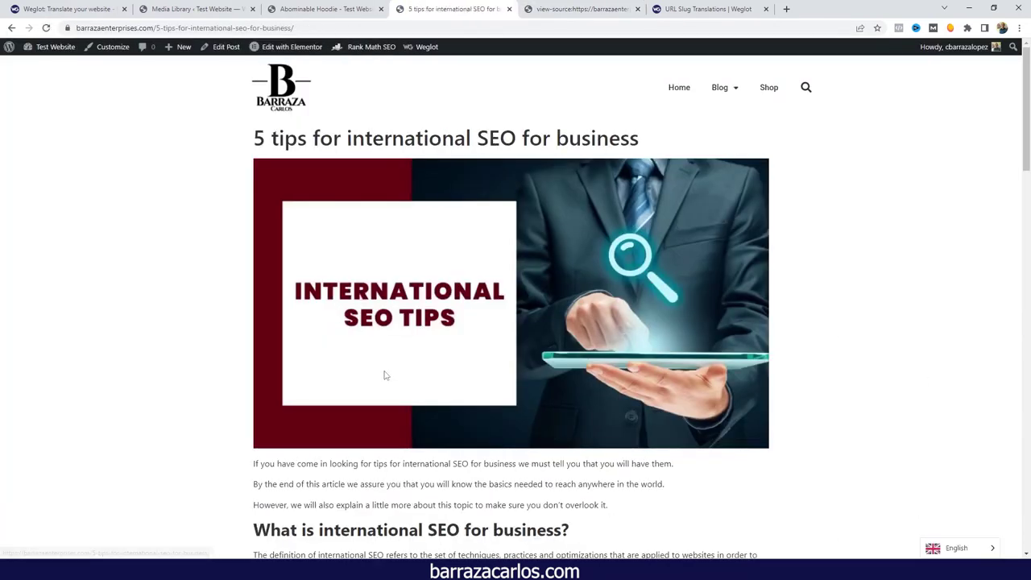
right_click(172, 318)
left_click(242, 513)
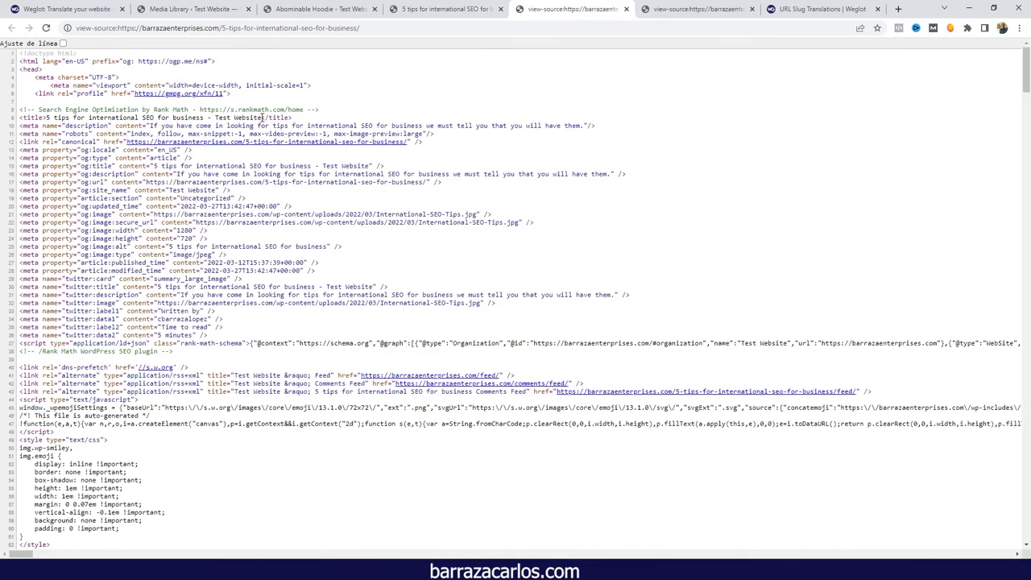
left_click_drag(261, 118, 48, 118)
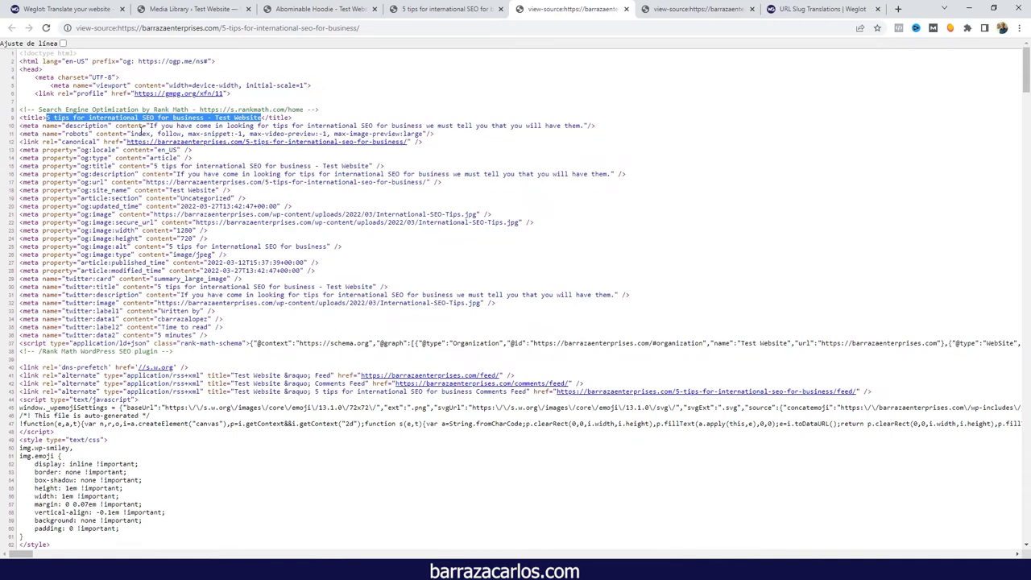
Compare the meta description in the English page source with the one in the Portuguese page source
left_click(126, 131)
left_click_drag(150, 126, 585, 126)
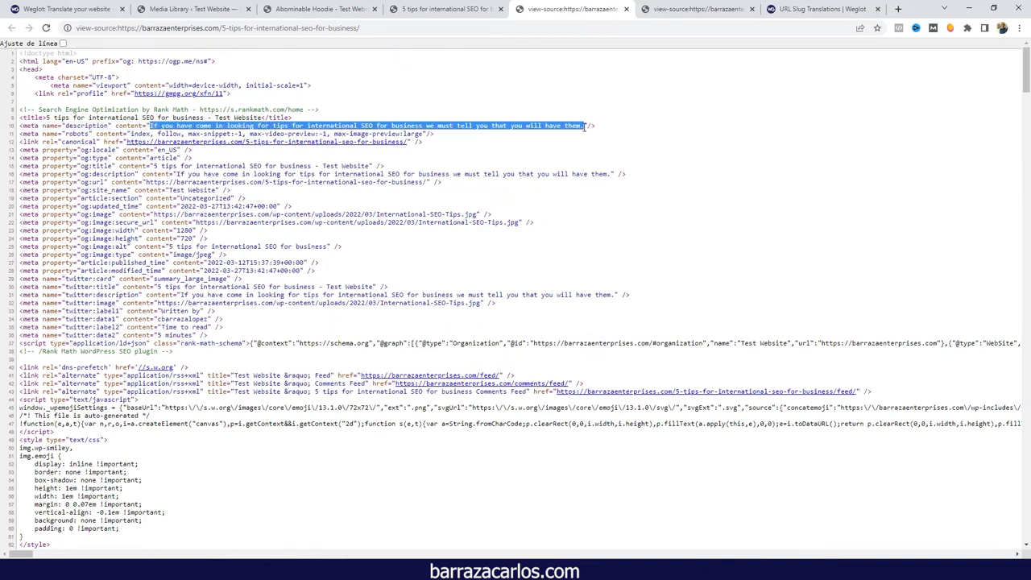
left_click(689, 10)
left_click_drag(152, 126, 540, 125)
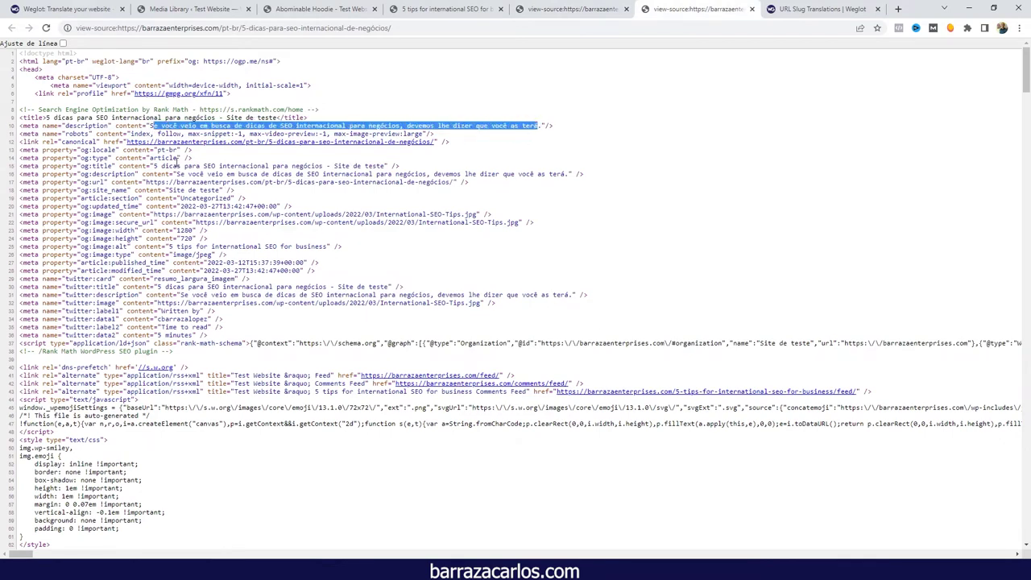
Examine the og:locale meta tag in the Portuguese page source
left_click(176, 160)
left_click_drag(168, 150, 153, 159)
left_click(156, 154)
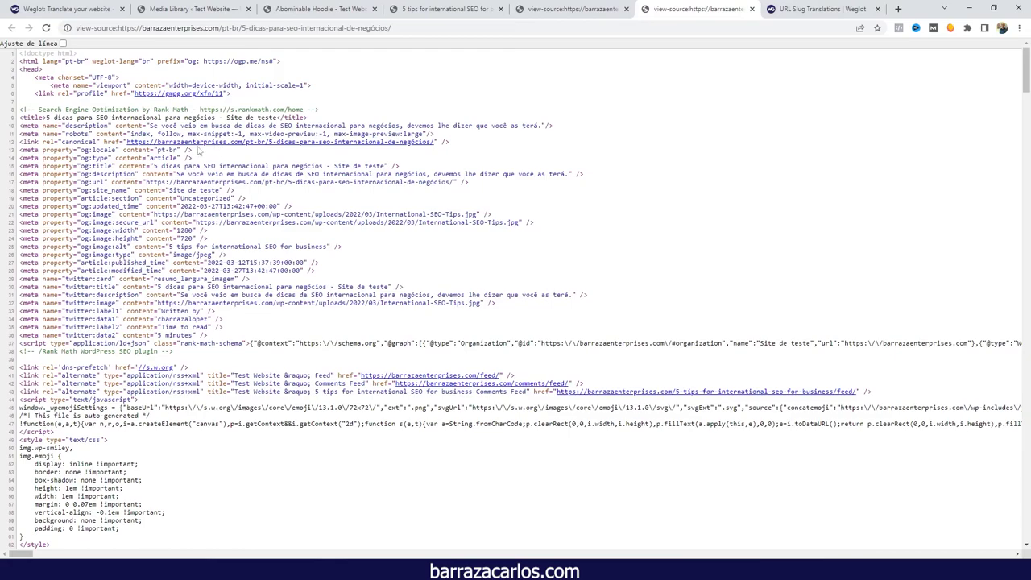
left_click_drag(155, 150, 177, 150)
Find the alternate links in the Portuguese page source and inspect the URL and hreflang value for each language
scroll(177, 158, "down", 8)
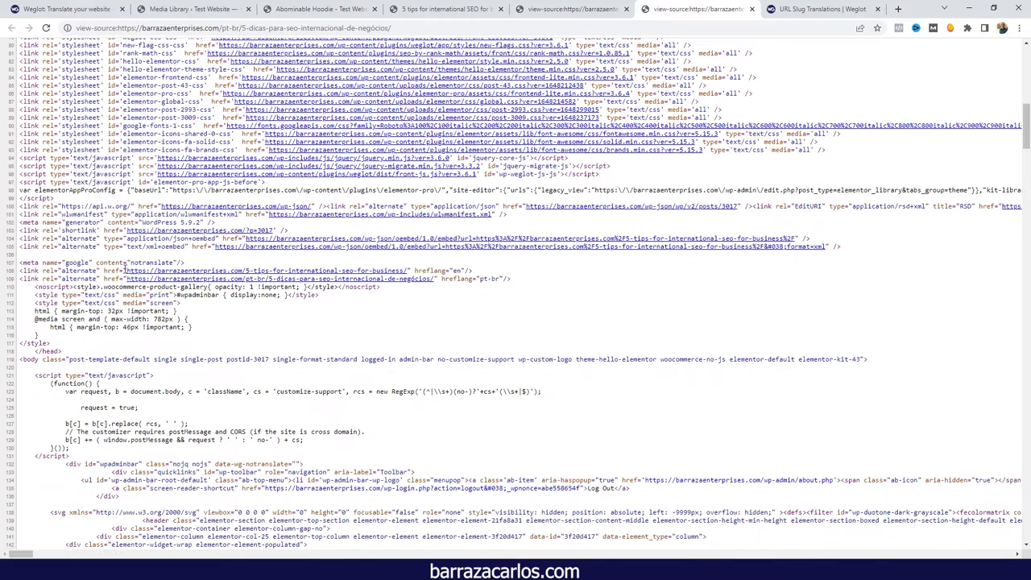
left_click_drag(126, 268, 407, 272)
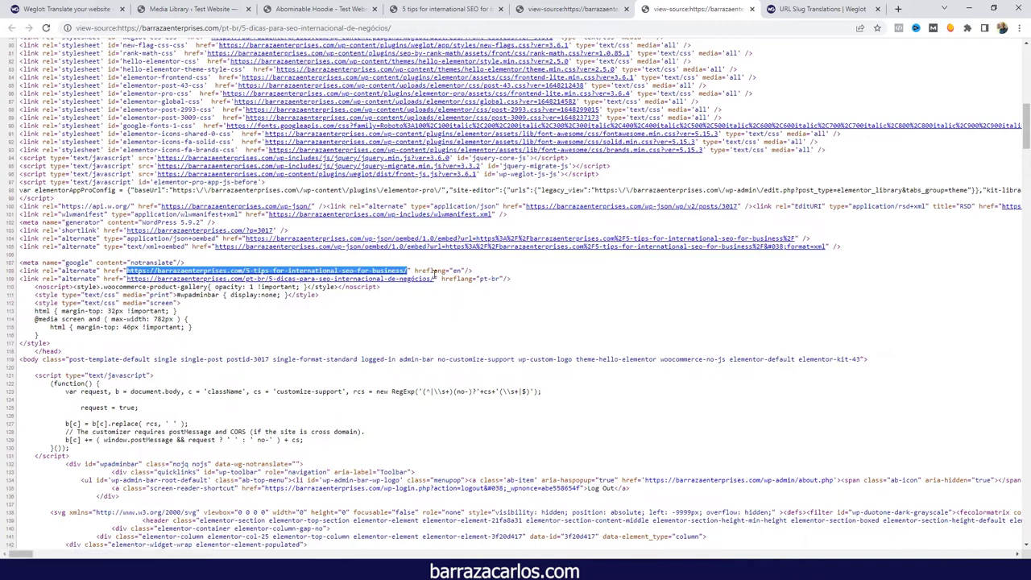
left_click_drag(464, 271, 454, 273)
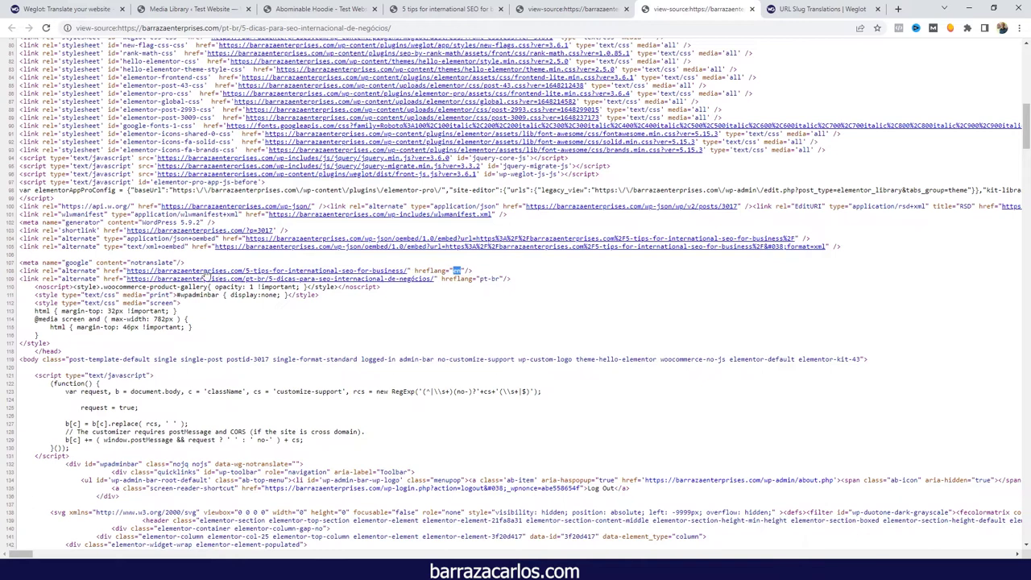
left_click(89, 278)
left_click_drag(127, 279, 499, 278)
left_click(493, 287)
left_click_drag(408, 270, 126, 272)
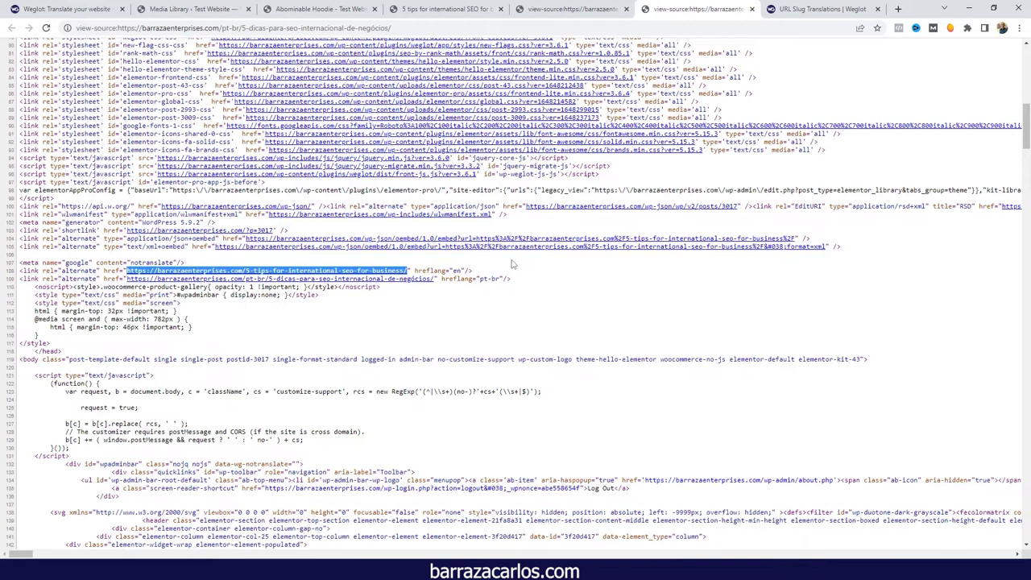
In Weglot's translations by URL, review the translations of /5-tips-for-international-seo-for-business and return to the languages overview
left_click(818, 9)
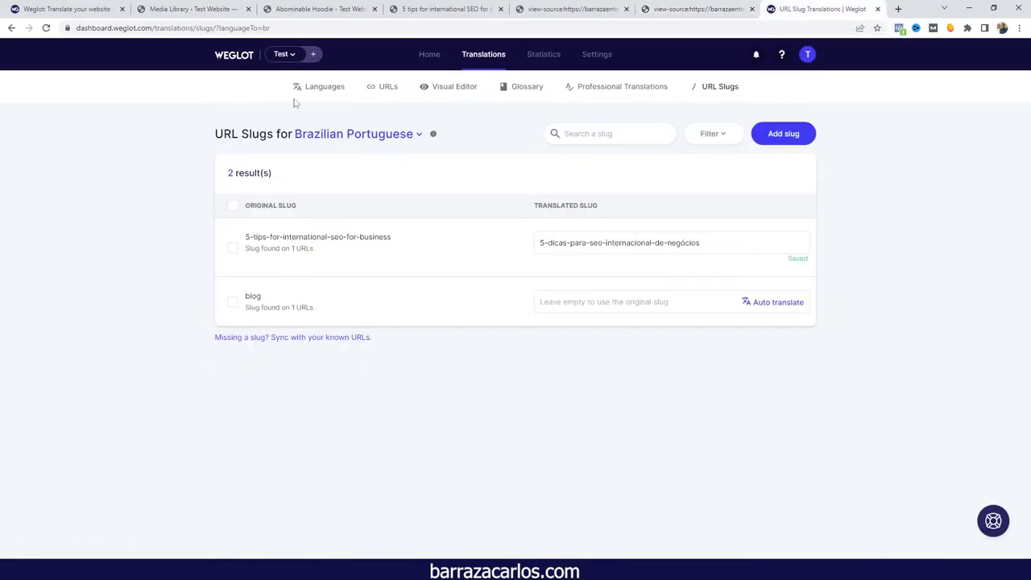
left_click(374, 95)
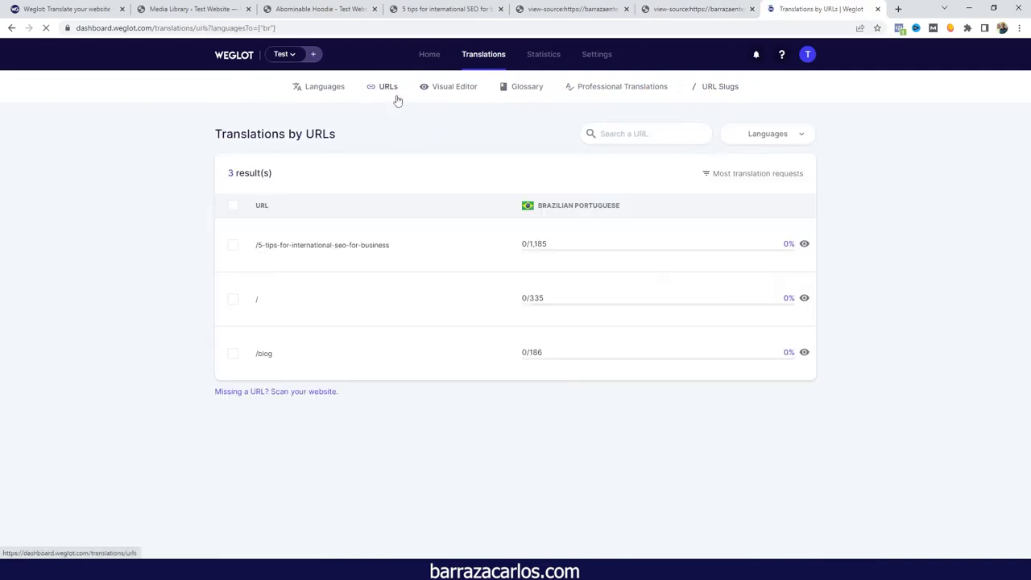
left_click(803, 247)
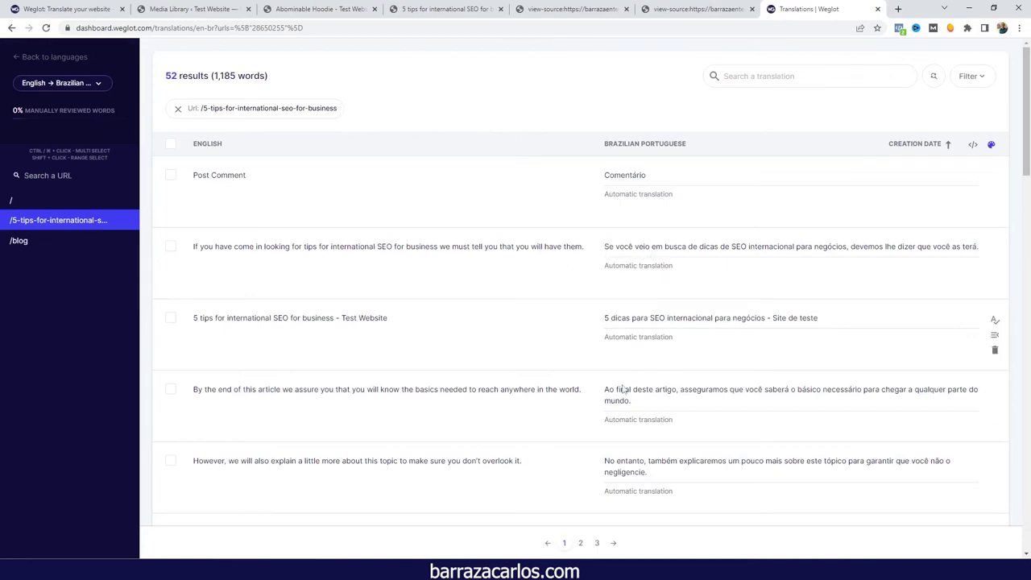
left_click(33, 59)
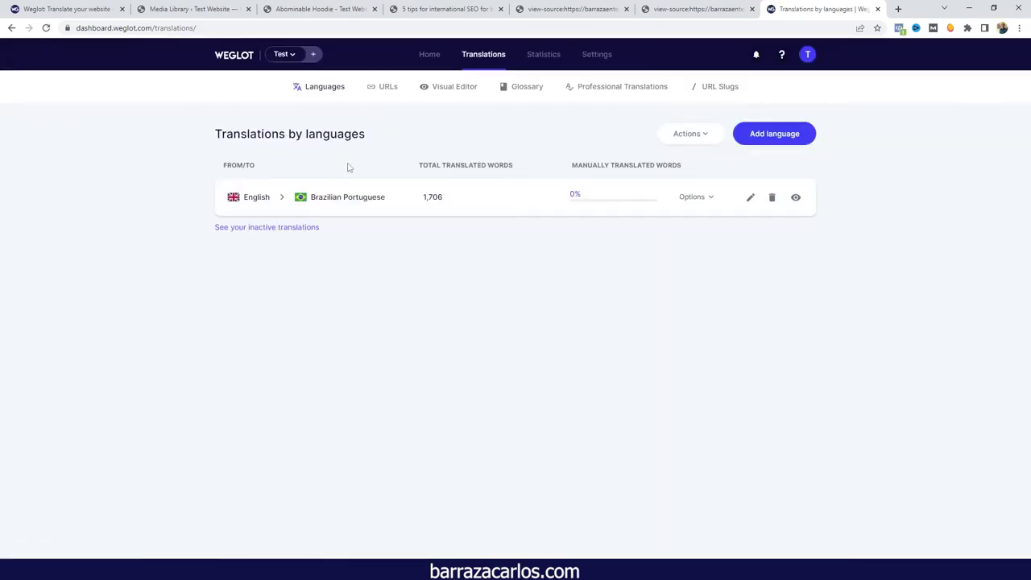
Start Weglot's Visual Editor, inspect the Brazilian Portuguese translation of the home page heading "Collaboration To Achieve Your Aspirations", and close it without changes
left_click(442, 90)
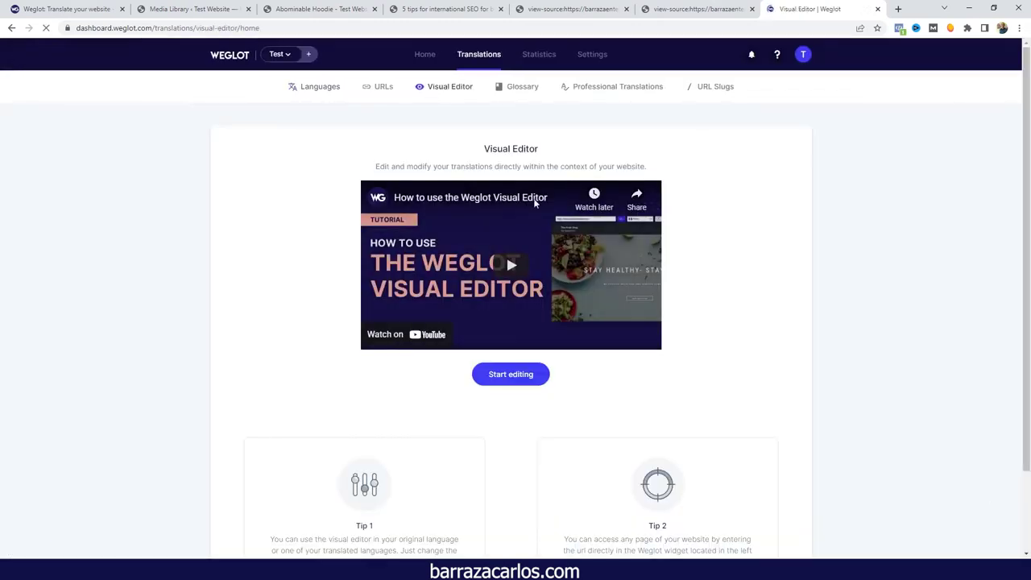
left_click(510, 374)
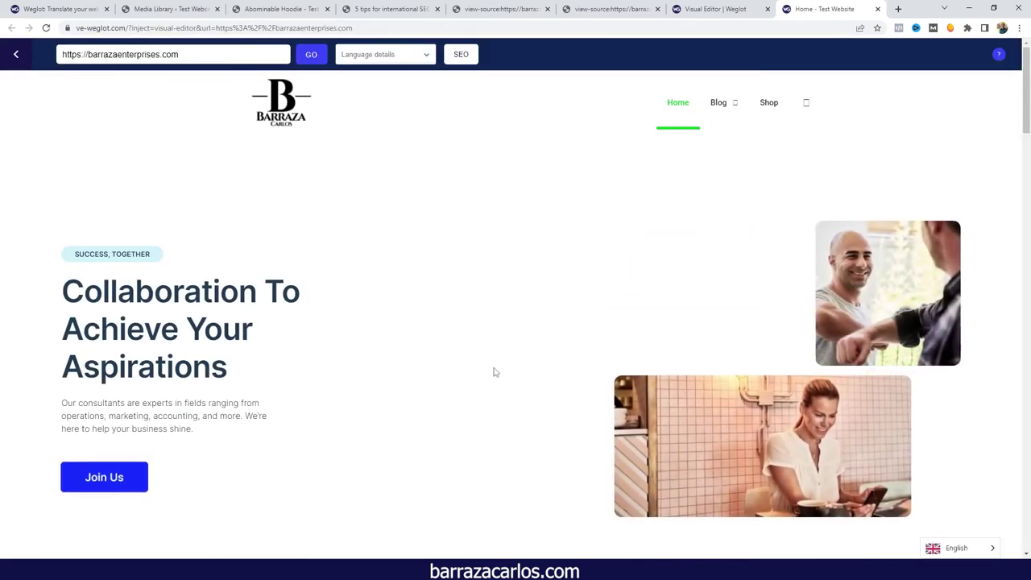
mouse_move(72, 306)
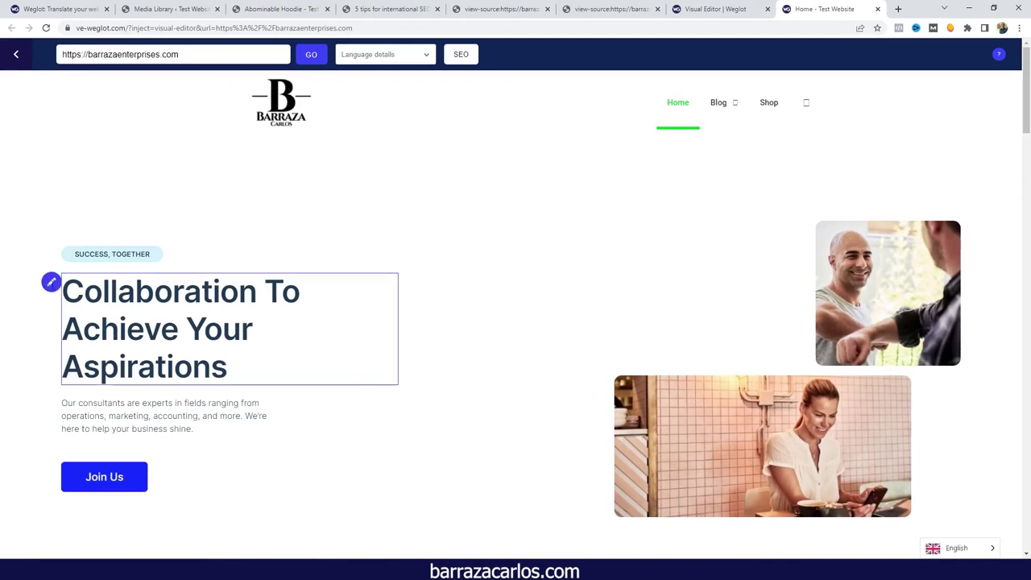
left_click(51, 282)
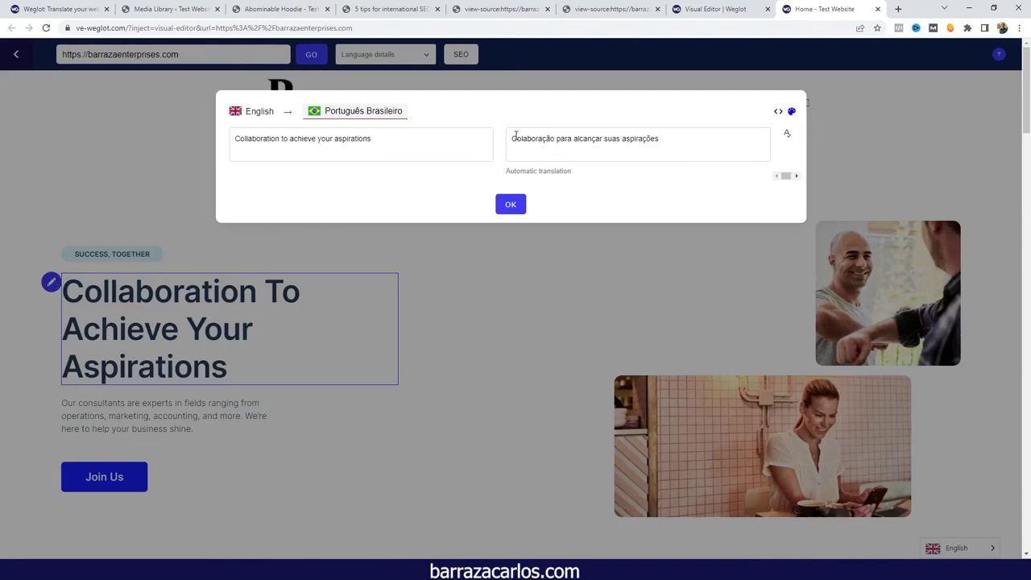
left_click_drag(515, 138, 681, 138)
left_click(680, 139)
left_click(552, 278)
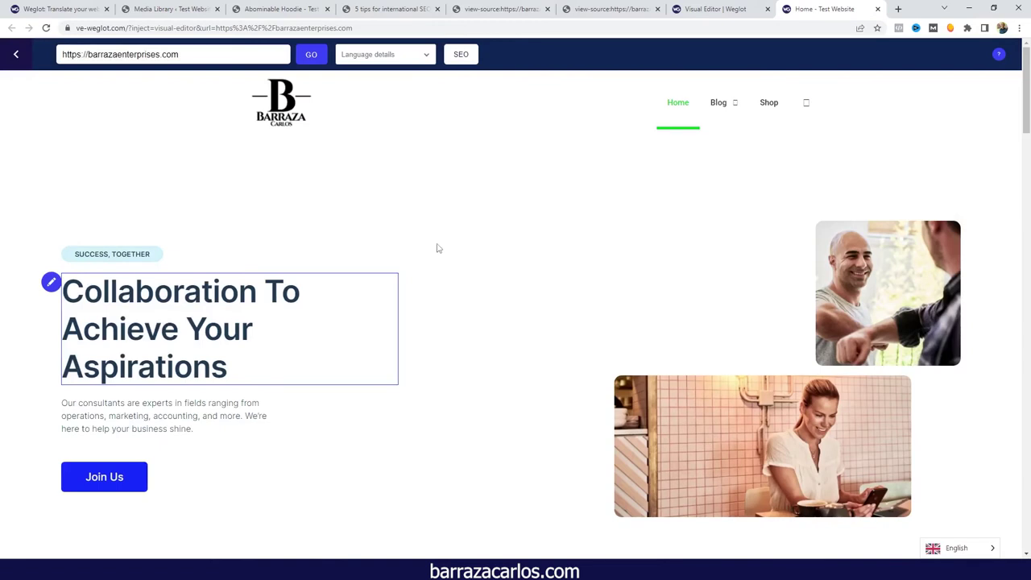
Look at the form for a new "Never translate" rule in Weglot's glossary and close it without saving
left_click(689, 11)
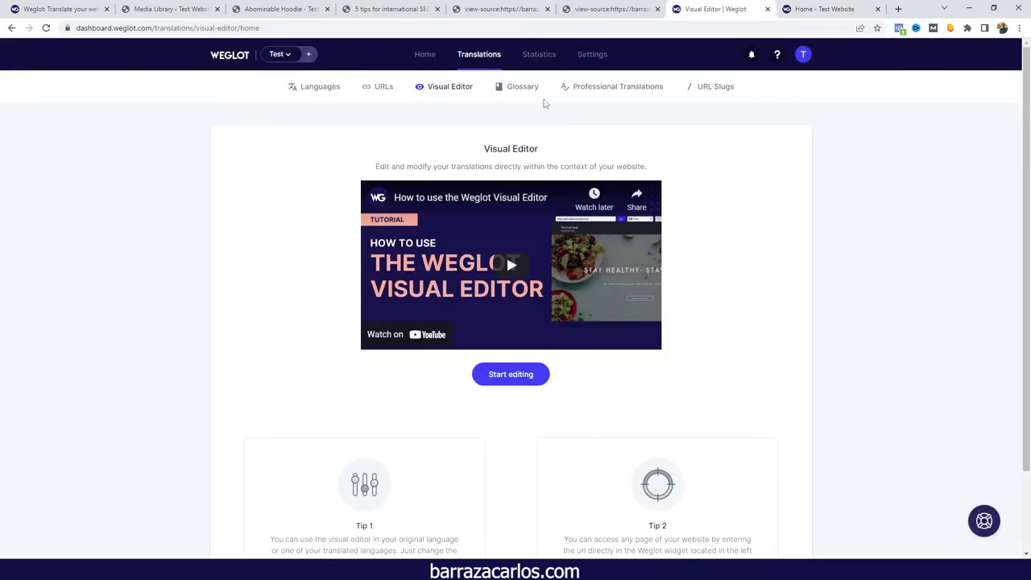
left_click(529, 97)
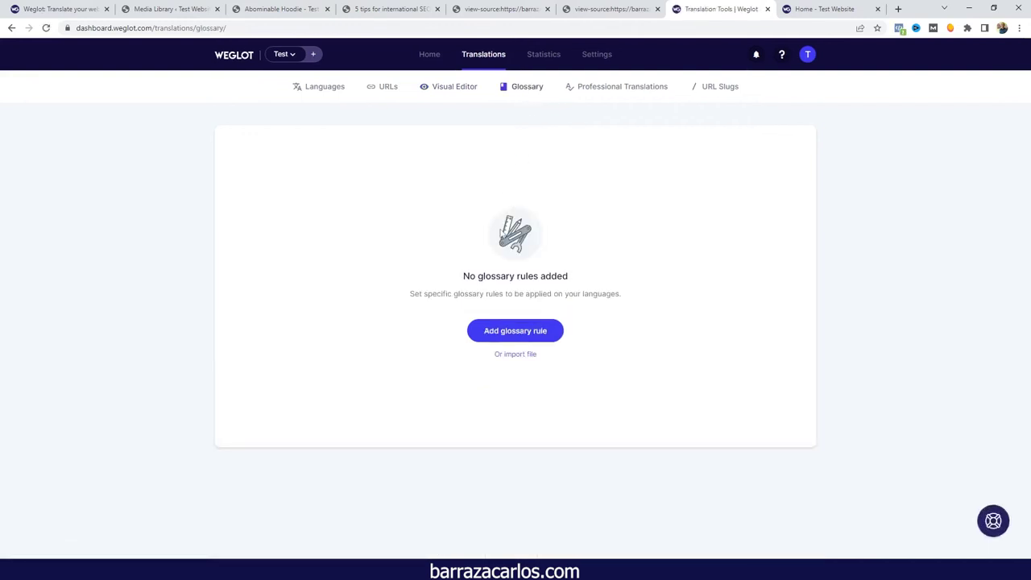
left_click(519, 338)
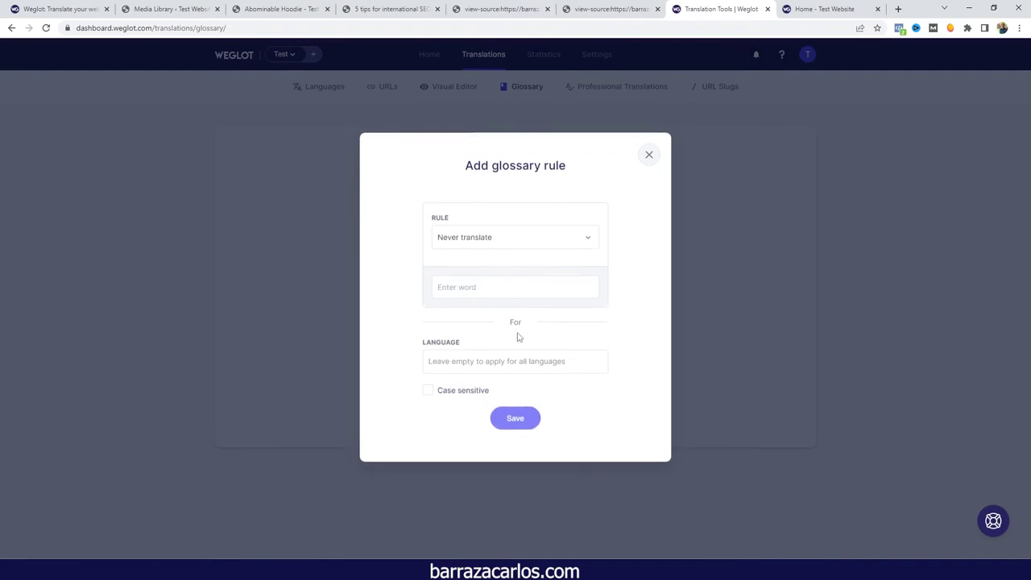
left_click(507, 277)
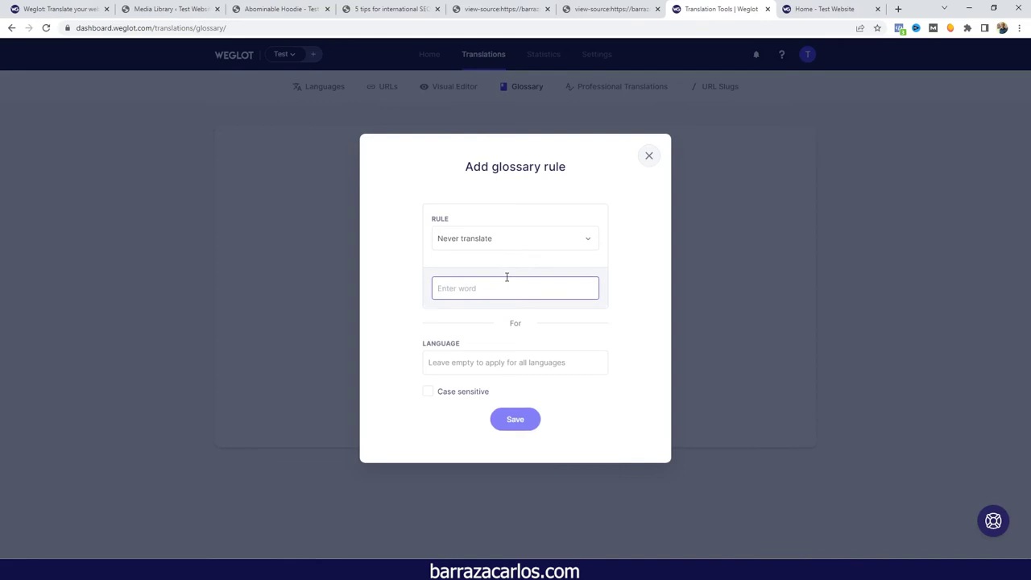
left_click(651, 157)
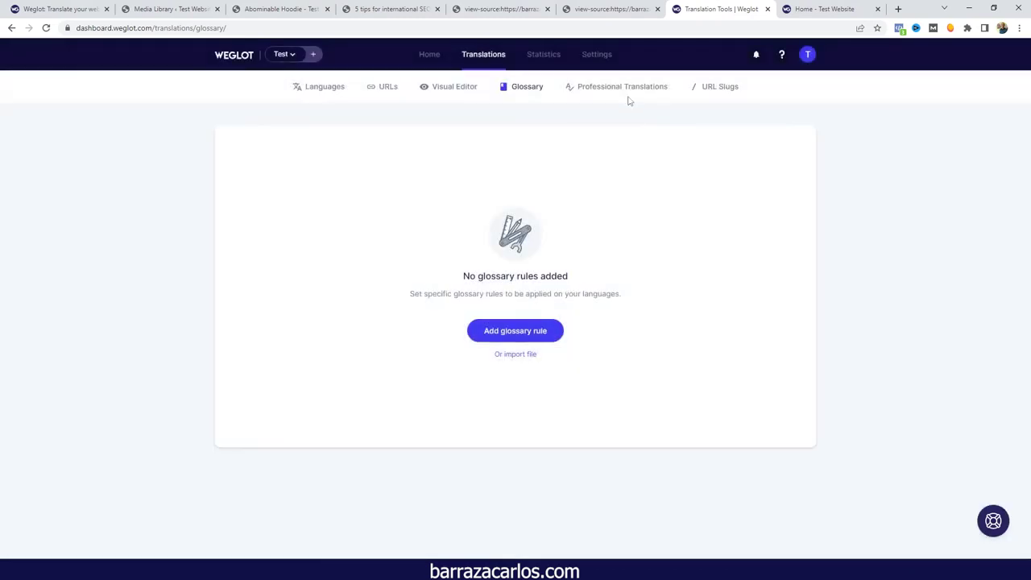
Look over Weglot's professional translations page and its translation request statistics
left_click(632, 95)
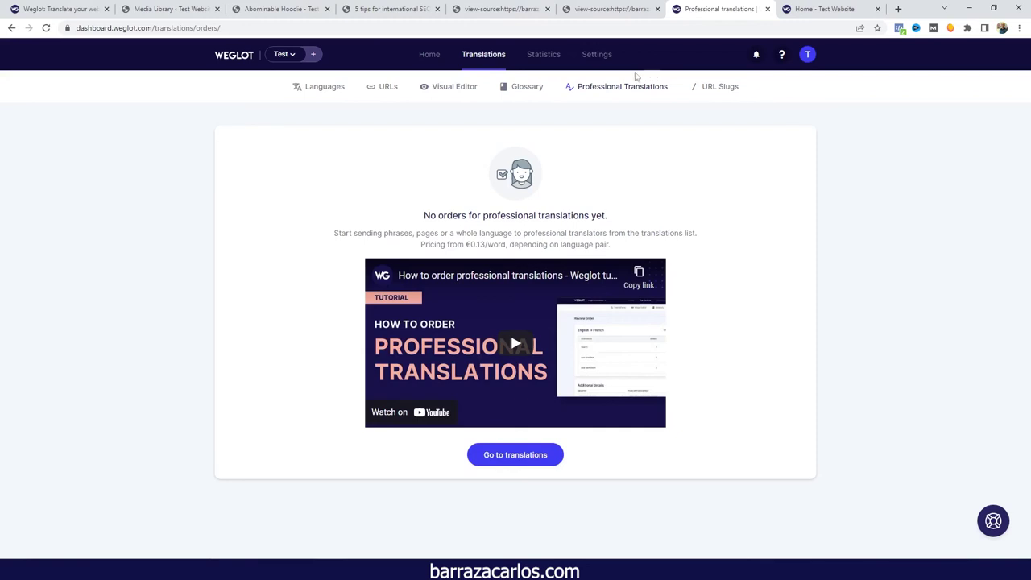
left_click(549, 59)
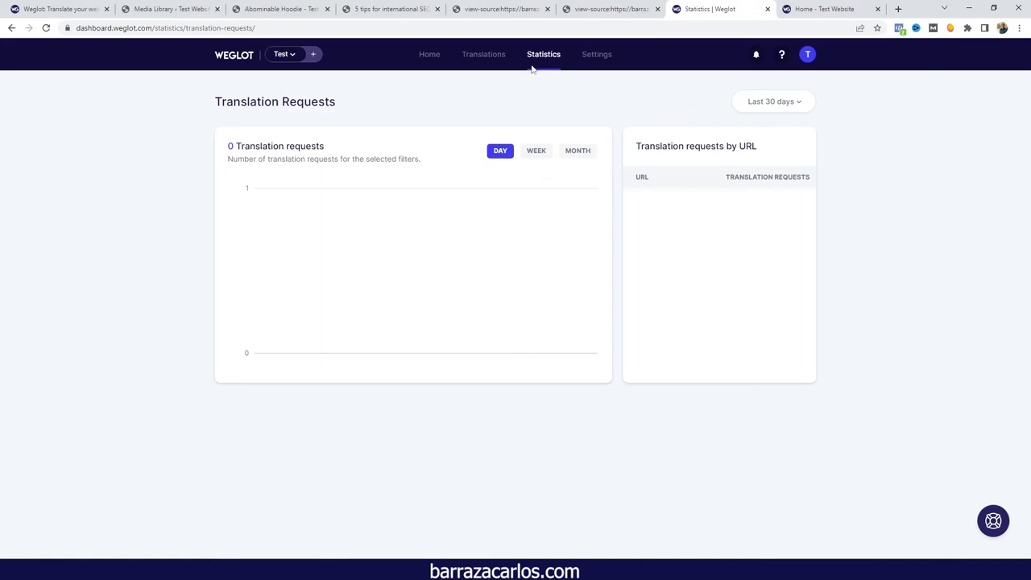
Review the Weglot project's general settings and the language switcher's display and appearance options
left_click(604, 67)
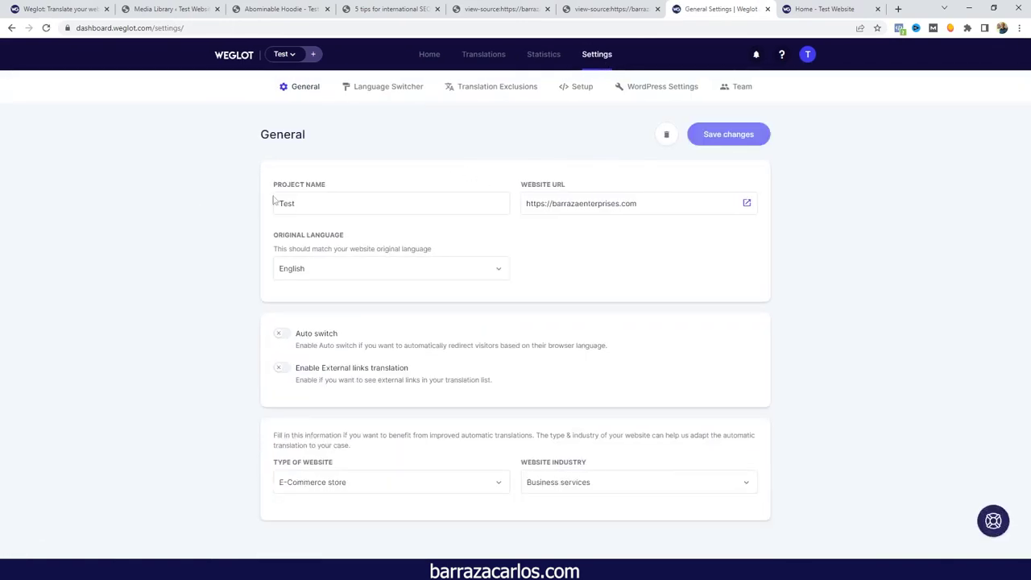
left_click(320, 200)
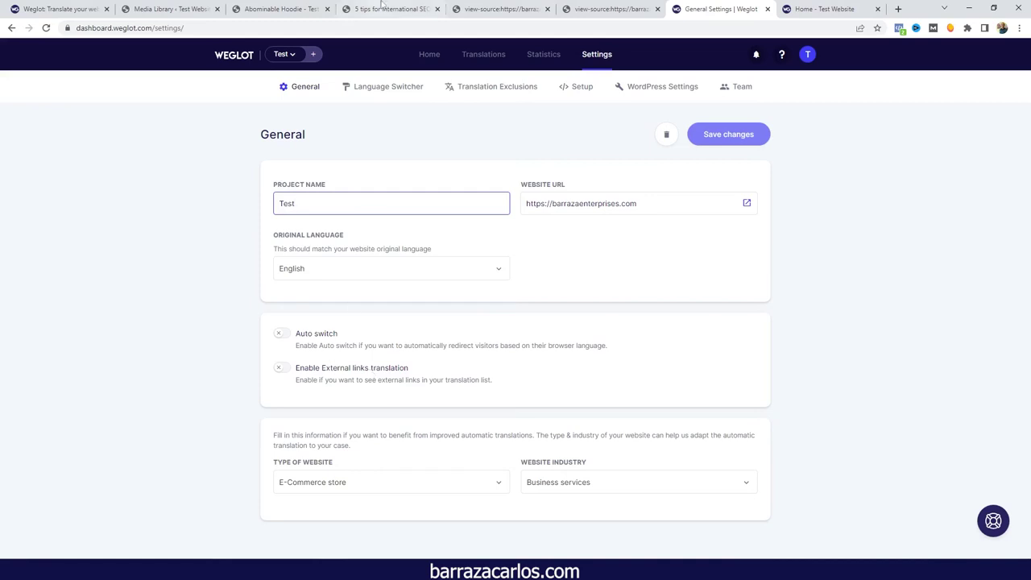
left_click(366, 88)
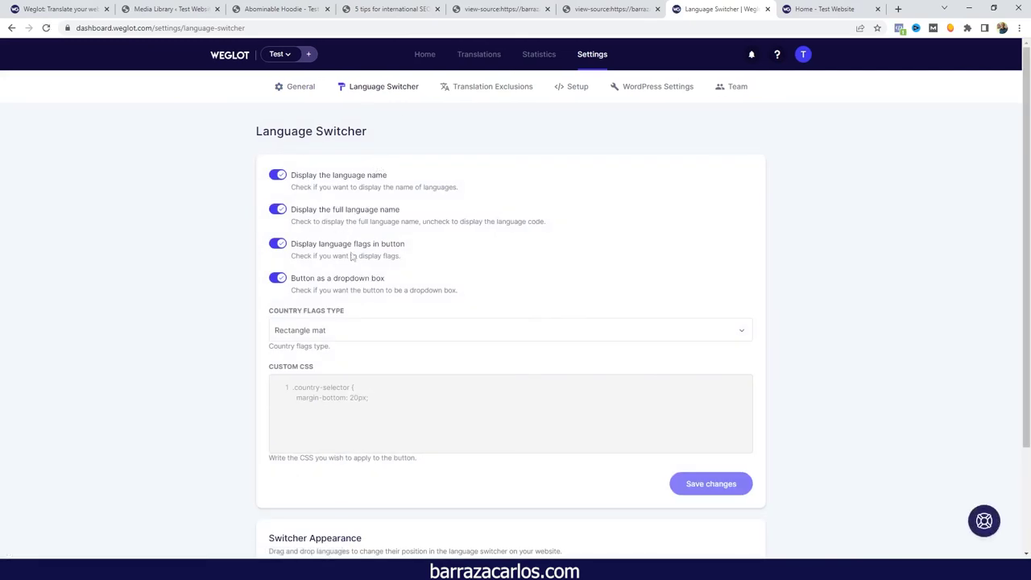
scroll(220, 290, "down", 3)
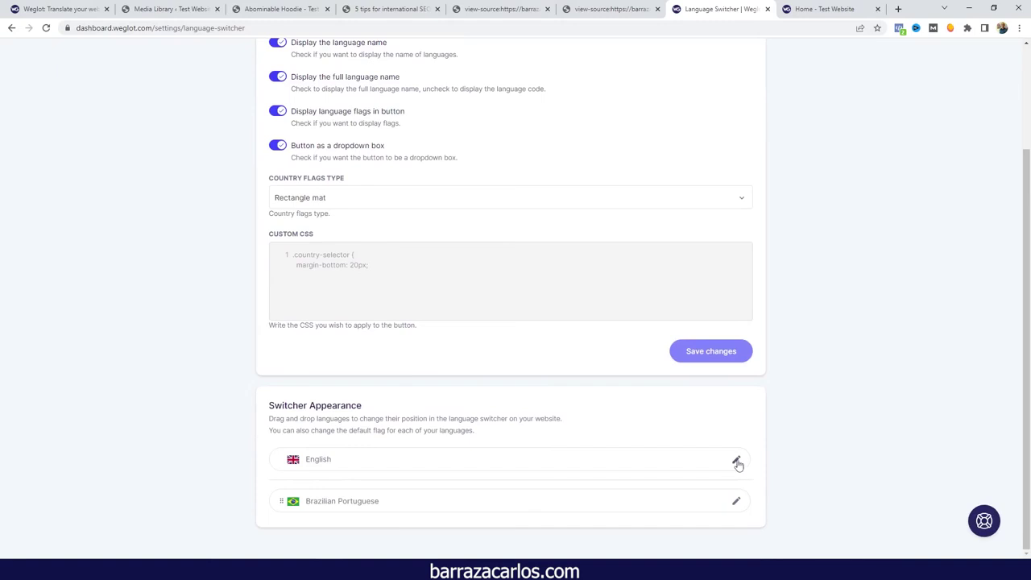
Change the English flag in the language switcher's appearance to United States
left_click(736, 460)
left_click(485, 323)
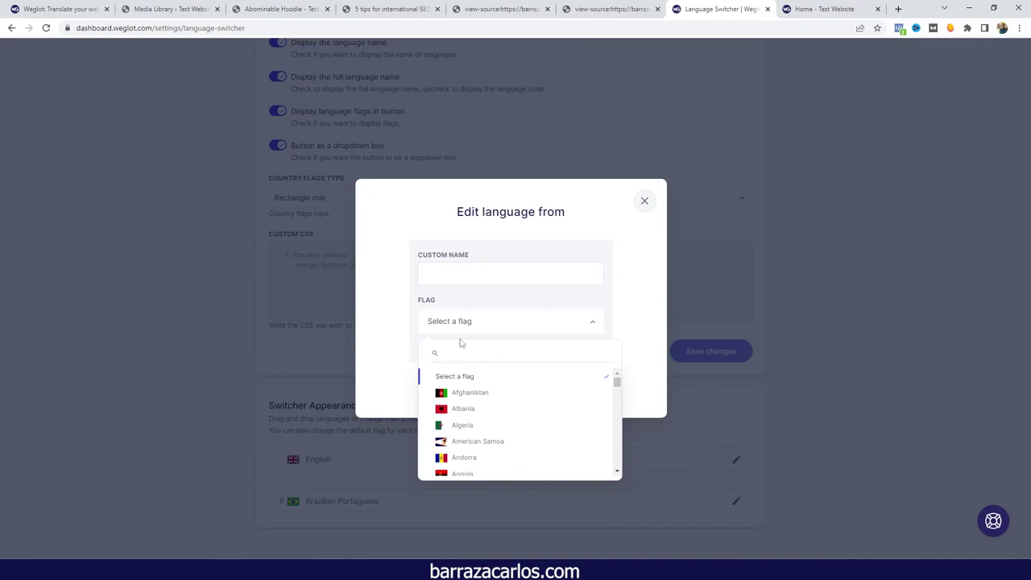
type("unite")
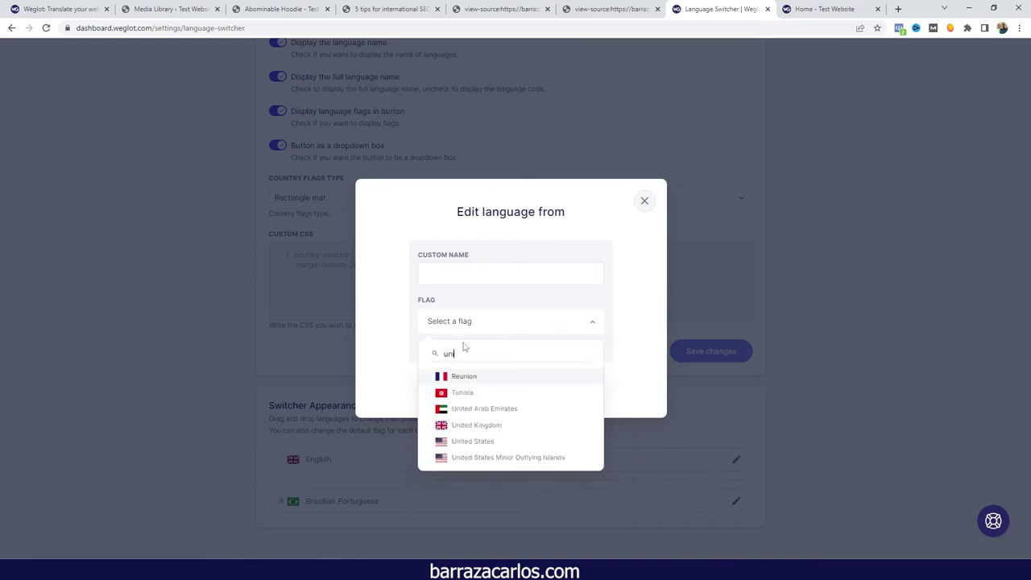
left_click(490, 413)
left_click(529, 382)
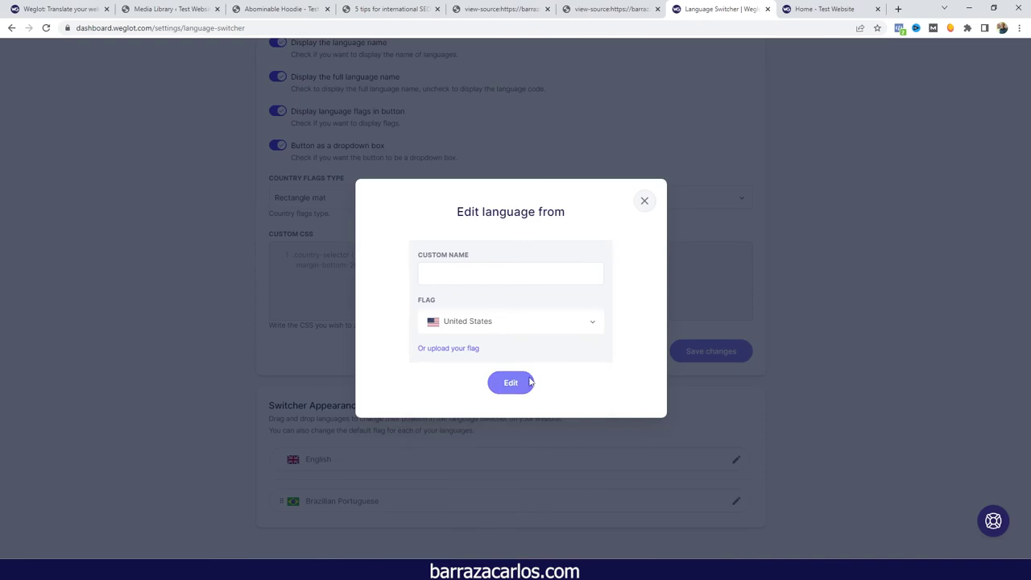
Search the flag choices for Brazilian Portuguese for "port" and "ango", and close the language editor without changing the flag
left_click(734, 503)
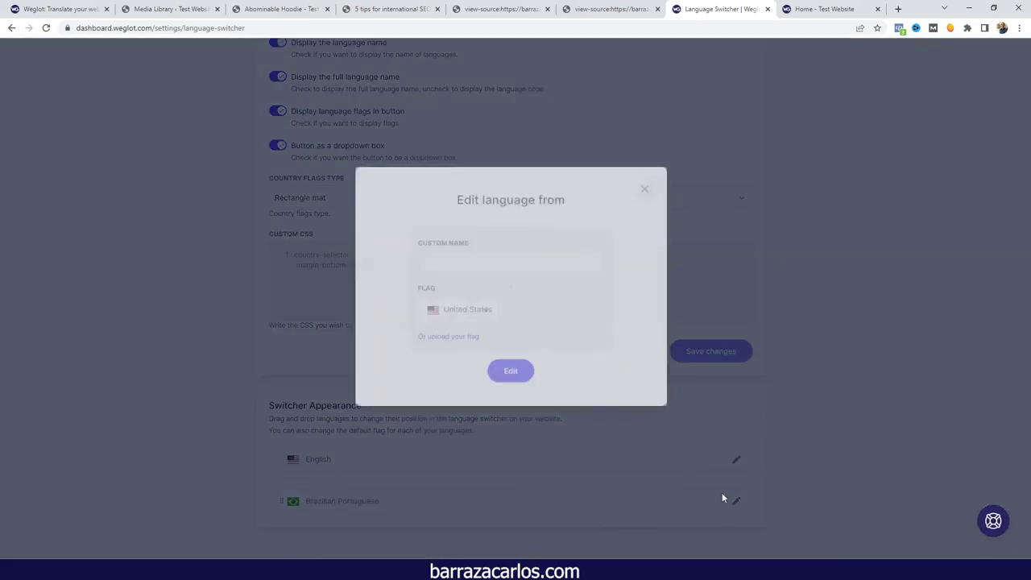
left_click(494, 330)
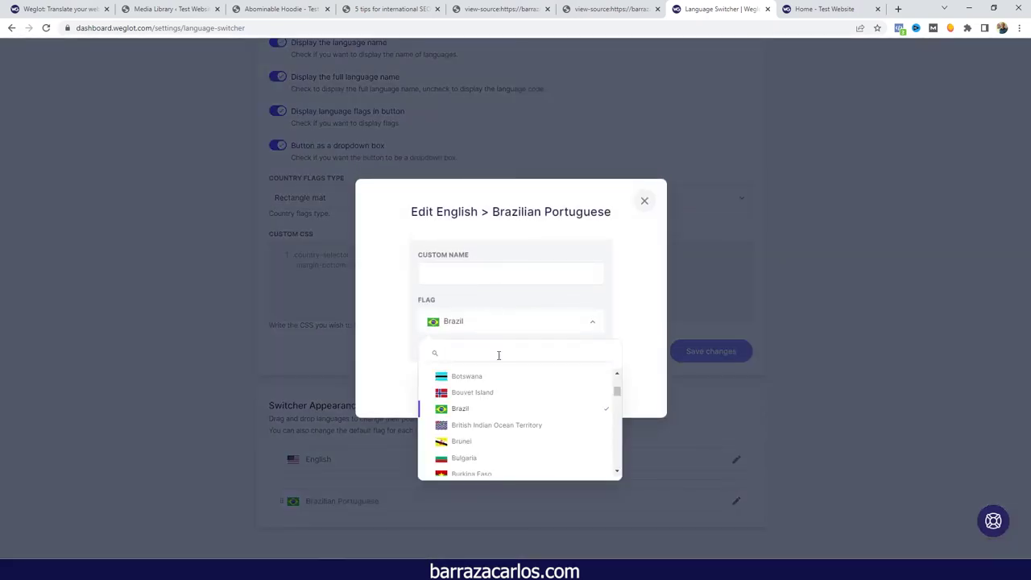
type("port")
key("BackSpace")
key("BackSpace")
key("BackSpace")
key("BackSpace")
type("ango")
key("BackSpace")
key("BackSpace")
key("BackSpace")
key("BackSpace")
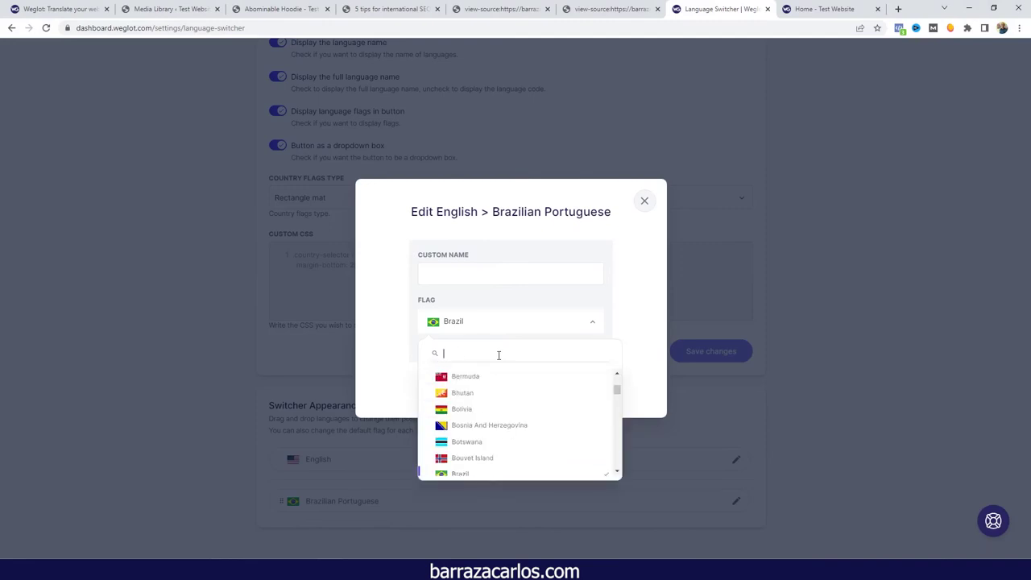
left_click(625, 292)
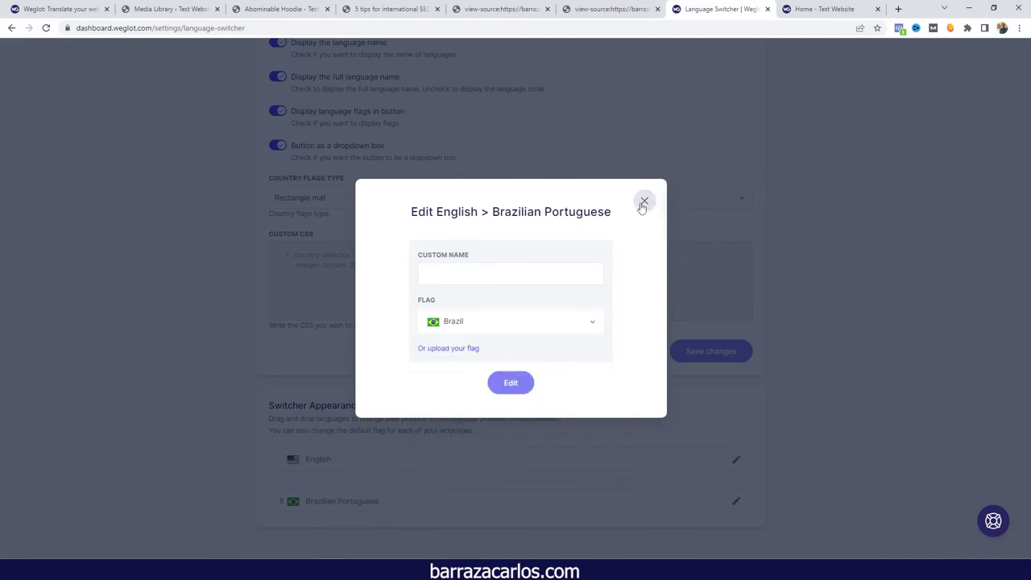
left_click(644, 201)
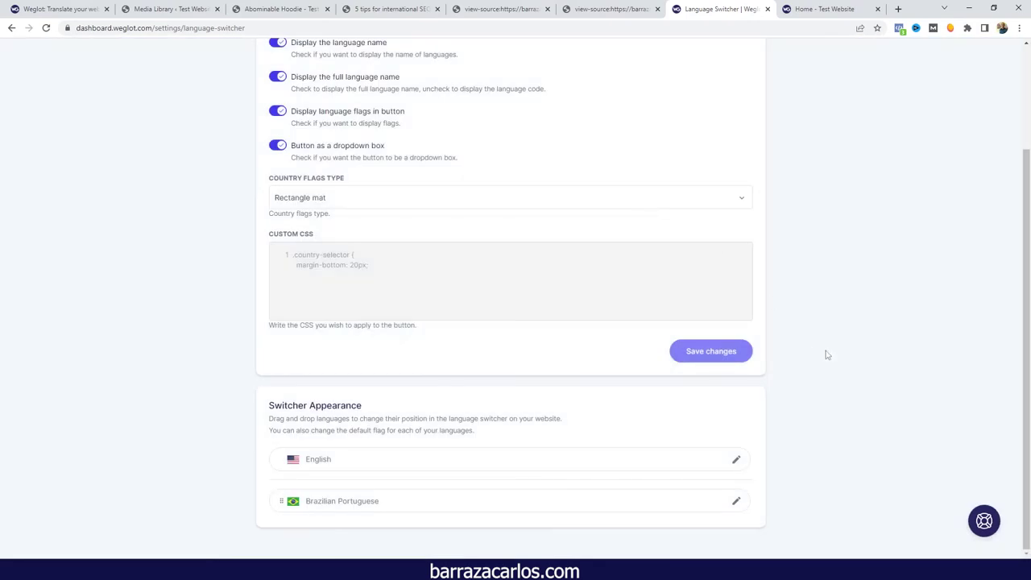
Review the project's translation exclusions, API key setup and WordPress settings
scroll(826, 355, "up", 3)
left_click(494, 85)
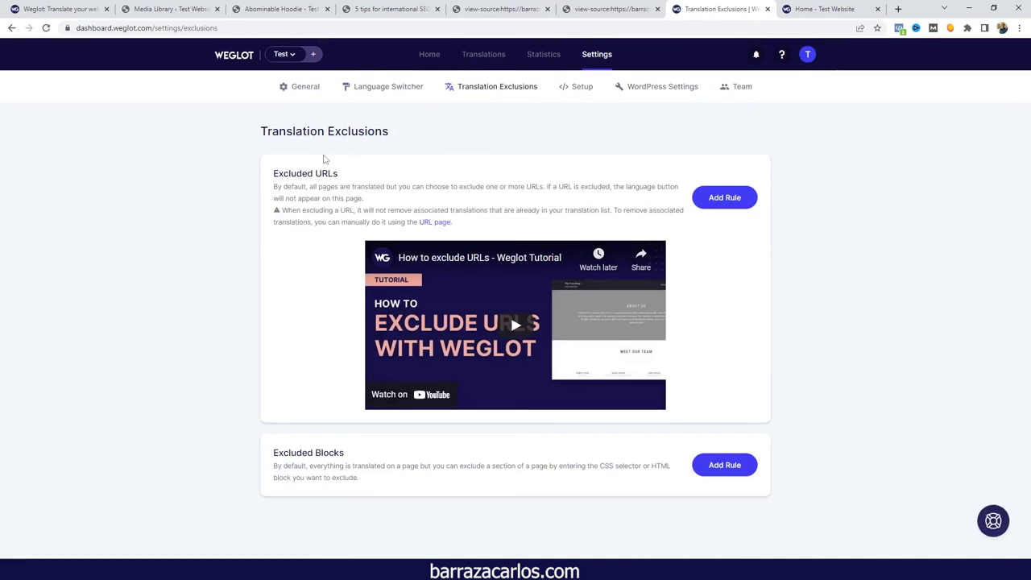
left_click(583, 98)
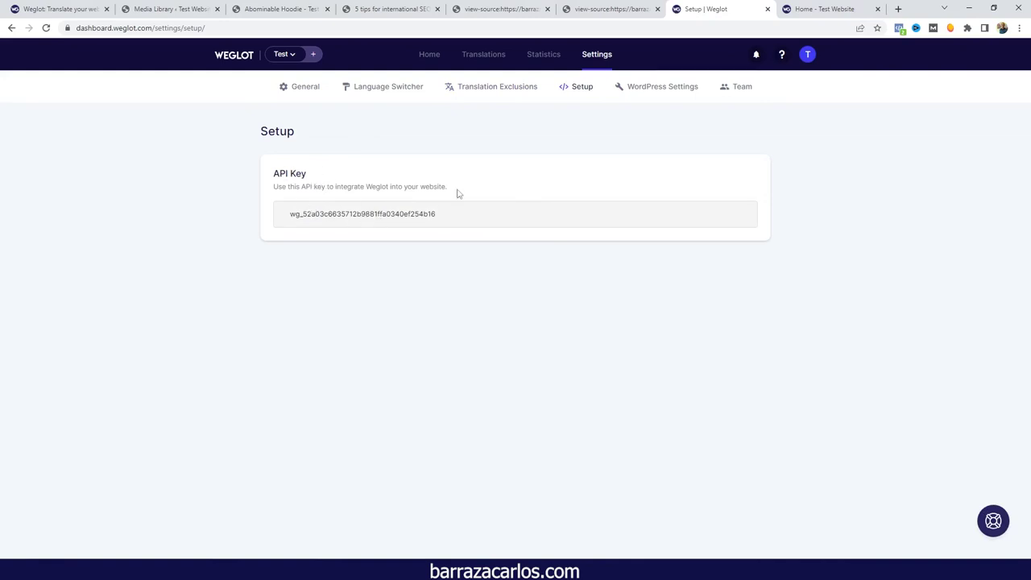
left_click(665, 90)
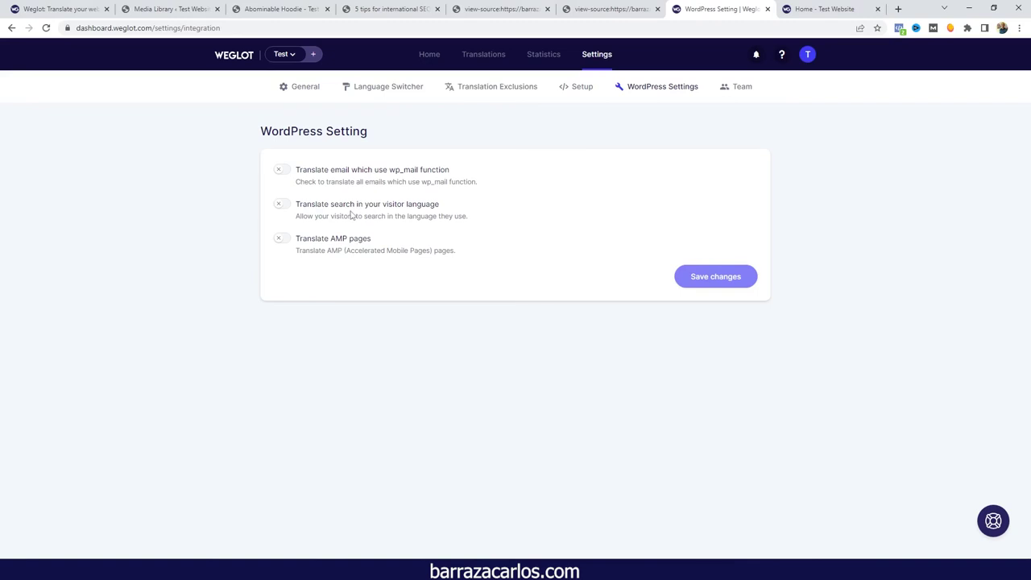
Examine the role options in the form for adding a team member and close it without sending an invite
left_click(737, 98)
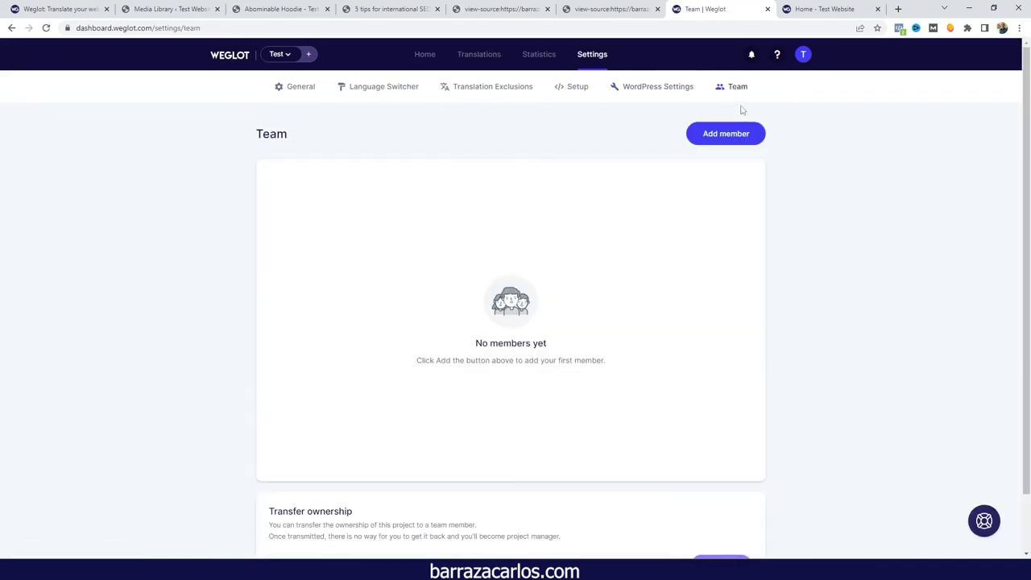
left_click(747, 136)
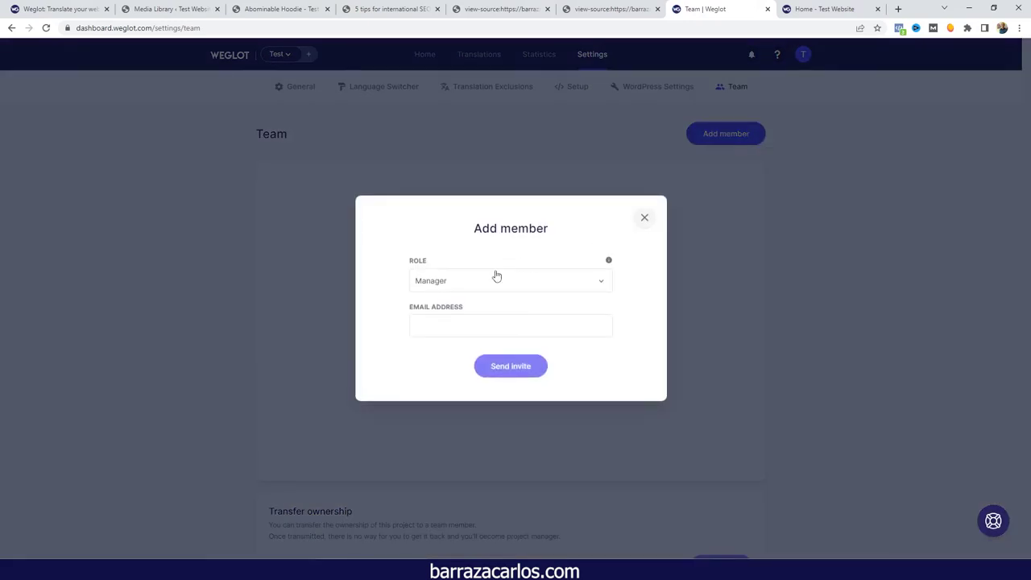
left_click(497, 277)
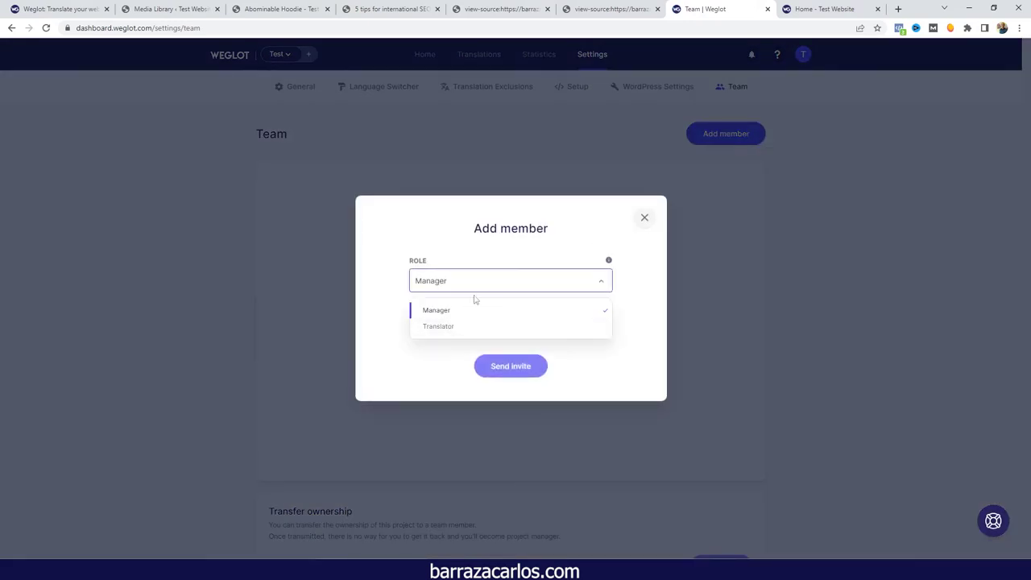
left_click(648, 221)
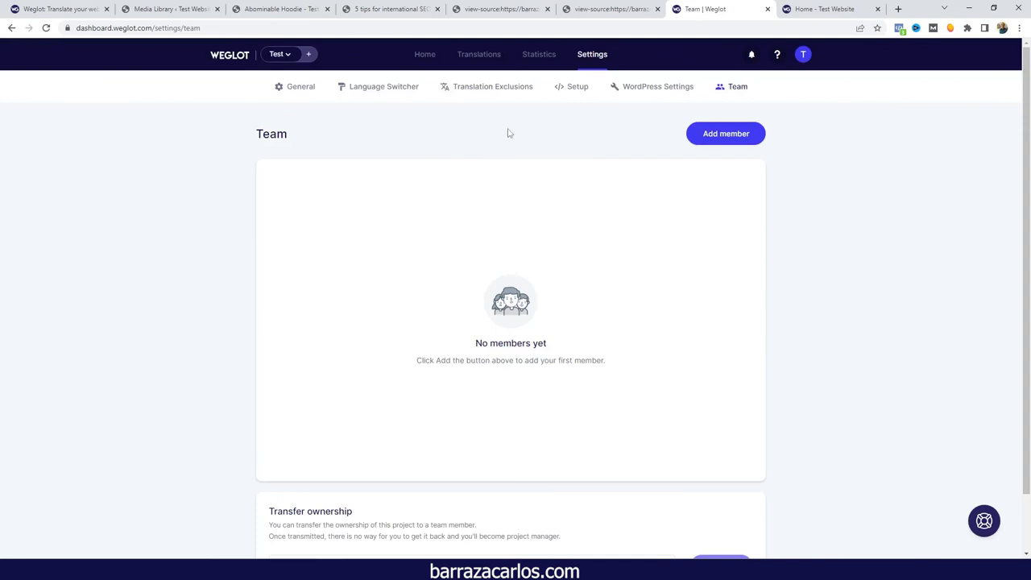
Add Spanish as a translation language, public and with automatic translations displayed
left_click(475, 55)
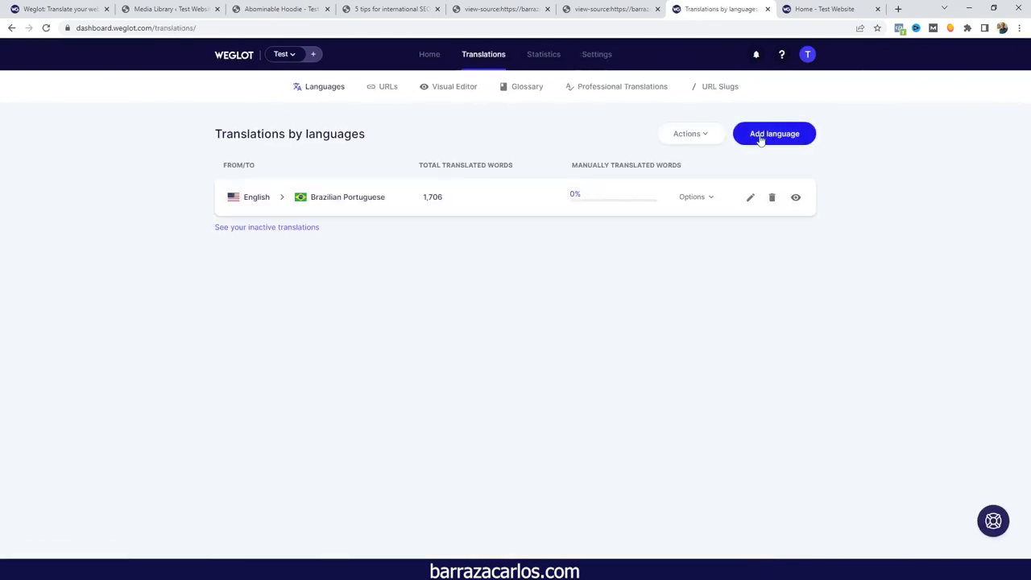
left_click(759, 134)
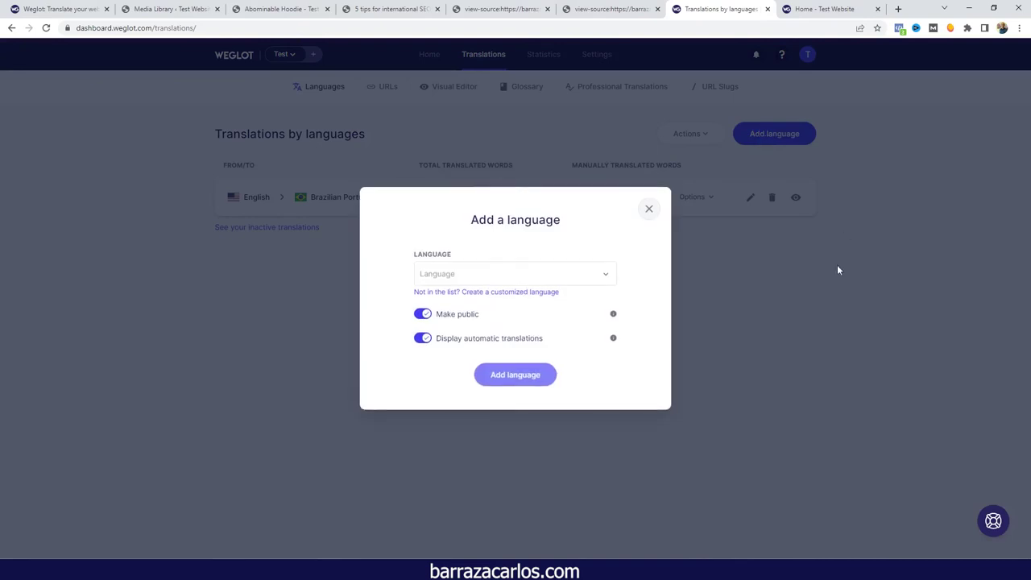
left_click(506, 275)
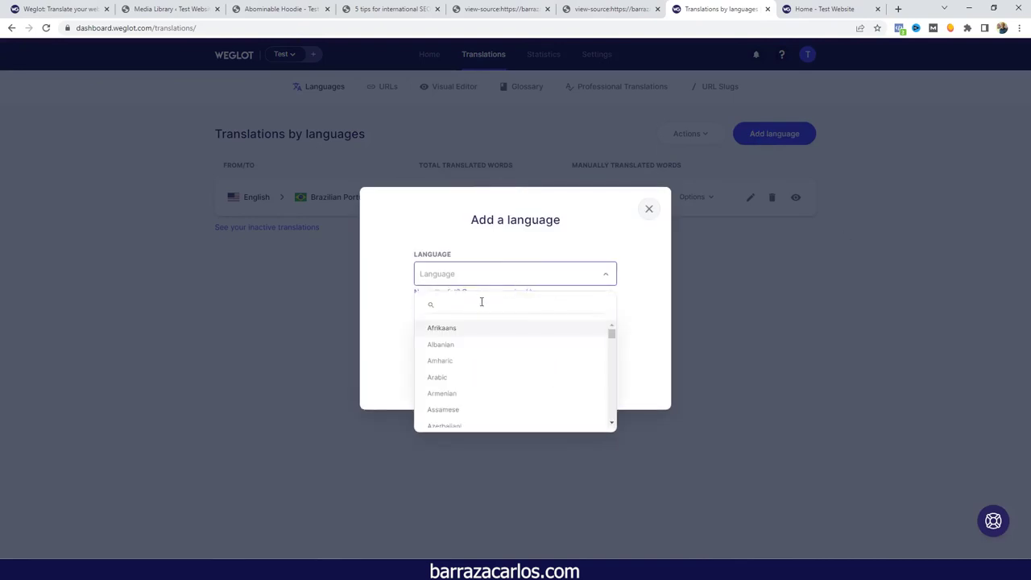
type("spa")
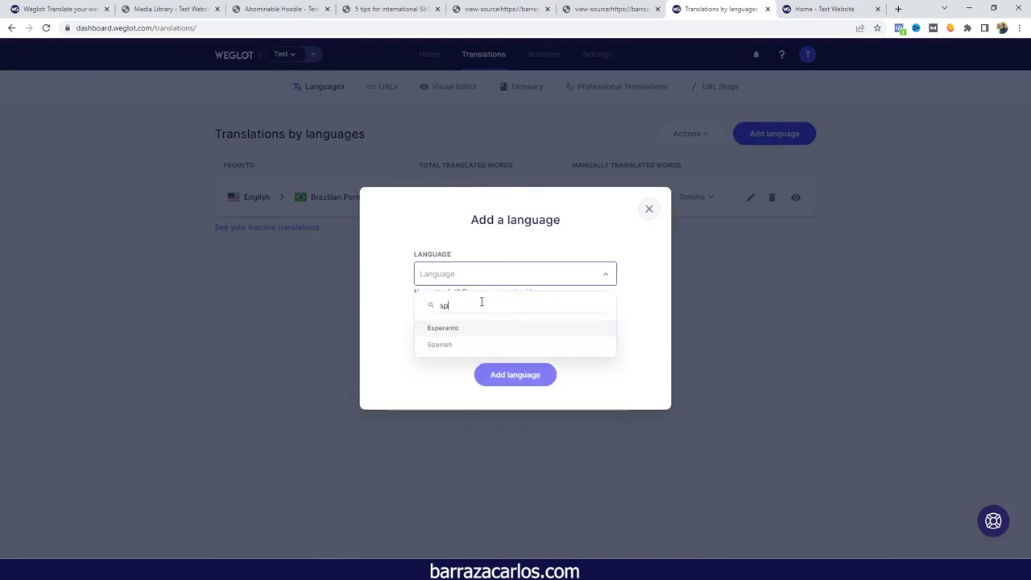
left_click(457, 329)
left_click(489, 369)
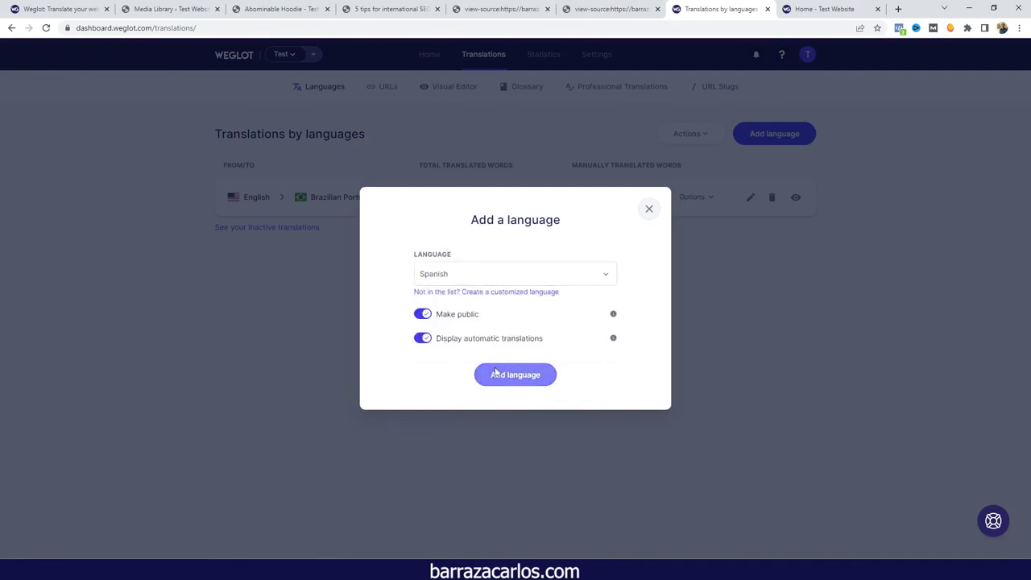
Add Arabic as another translation language for the project
left_click(791, 136)
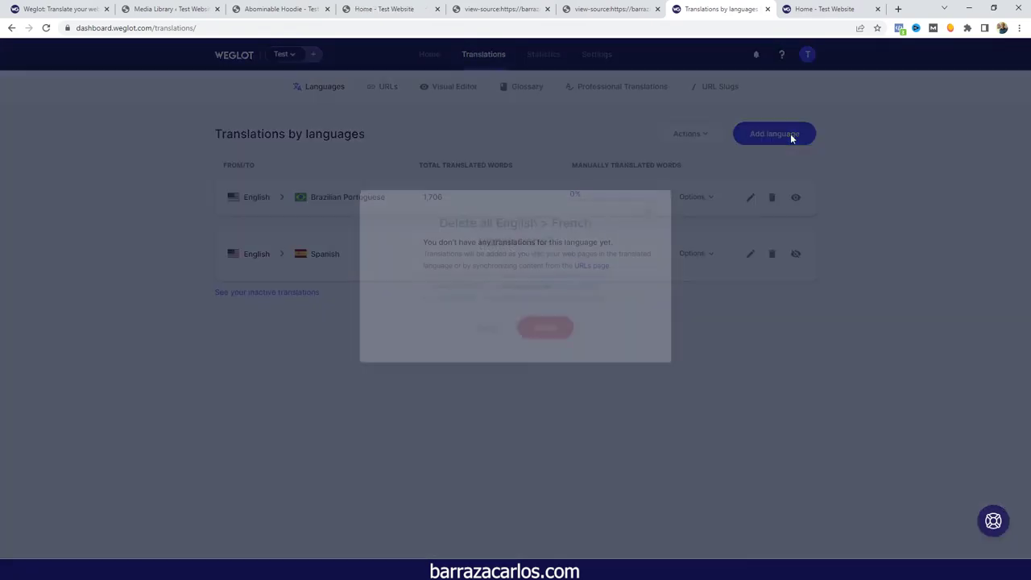
left_click(511, 273)
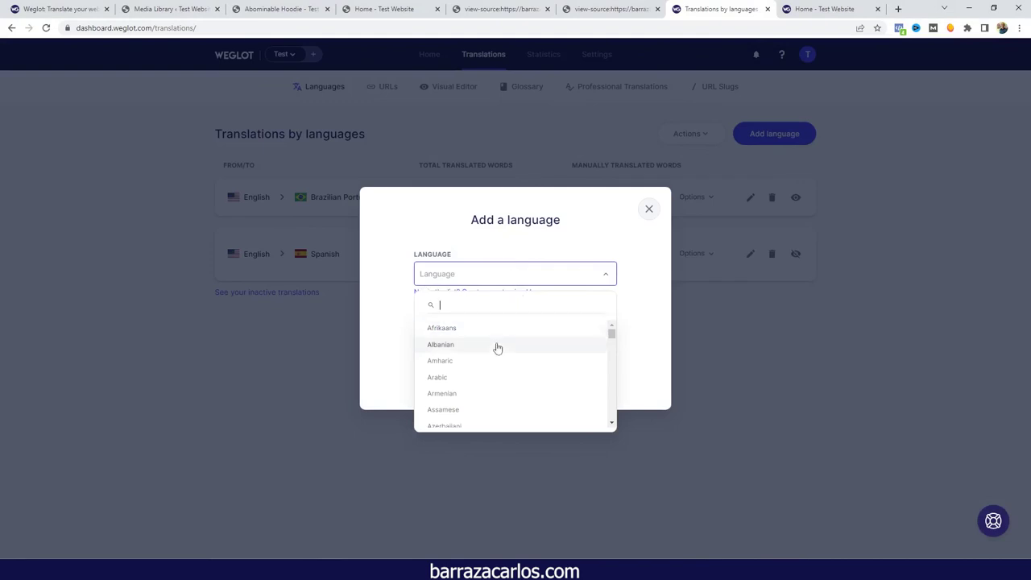
left_click(476, 382)
left_click(499, 382)
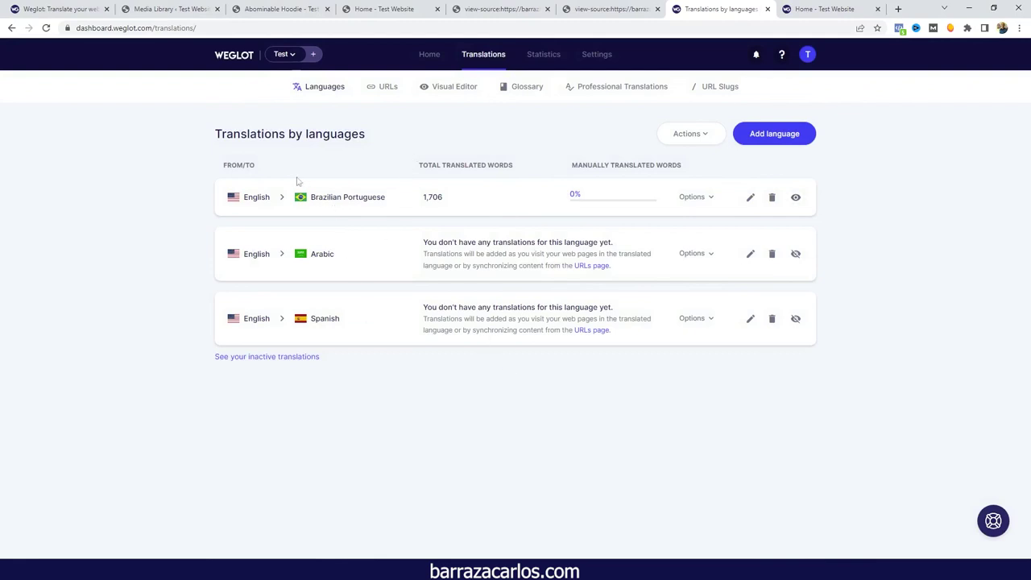
View the test website's home page in Spanish and in Arabic using its language switcher
left_click(379, 6)
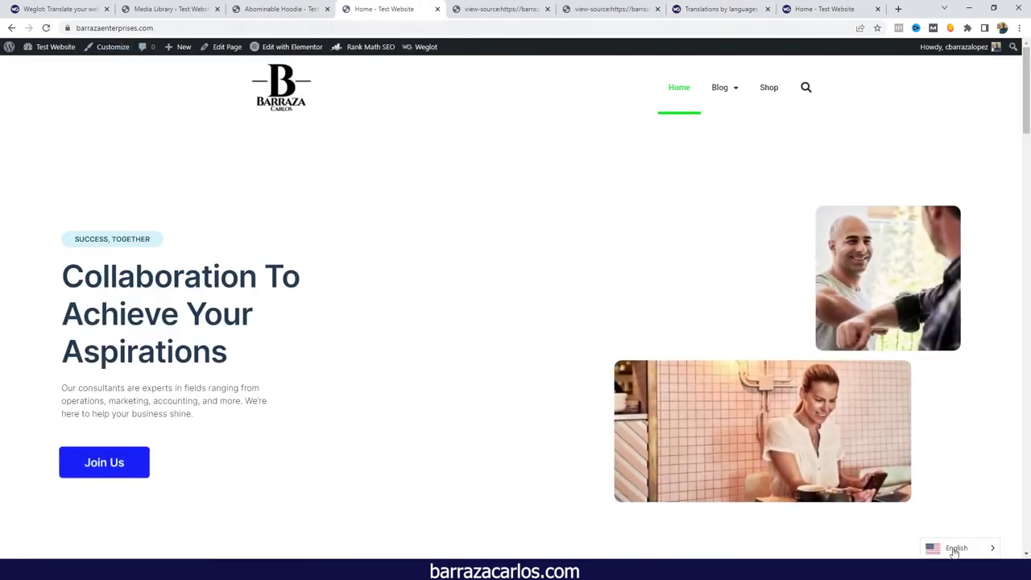
left_click(955, 551)
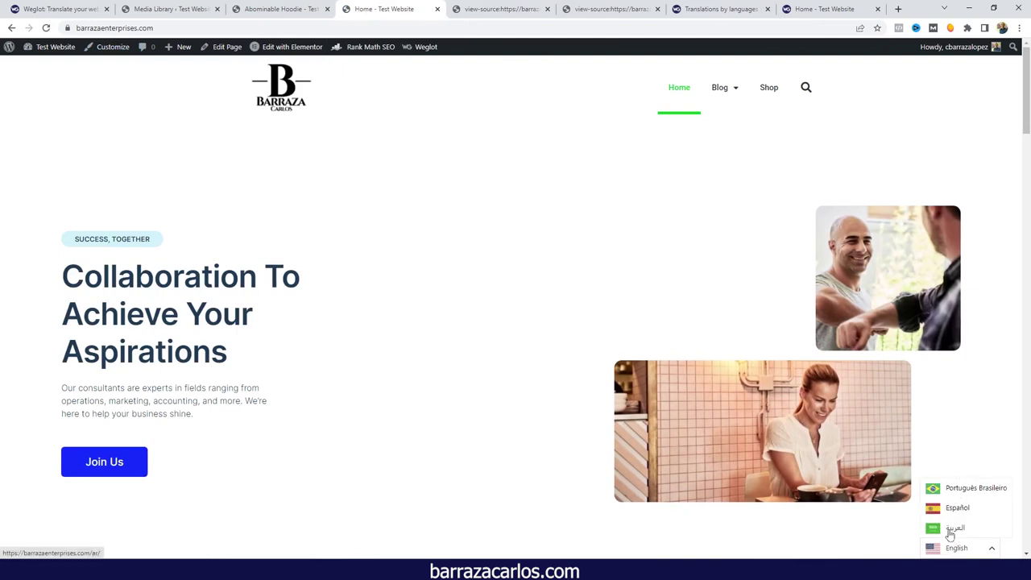
left_click(958, 509)
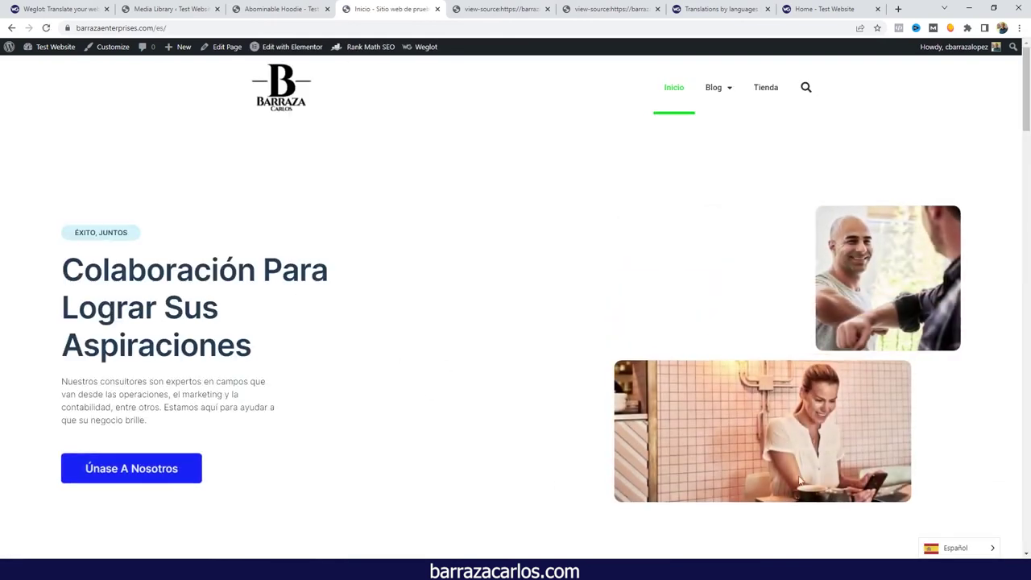
left_click(947, 550)
left_click(959, 533)
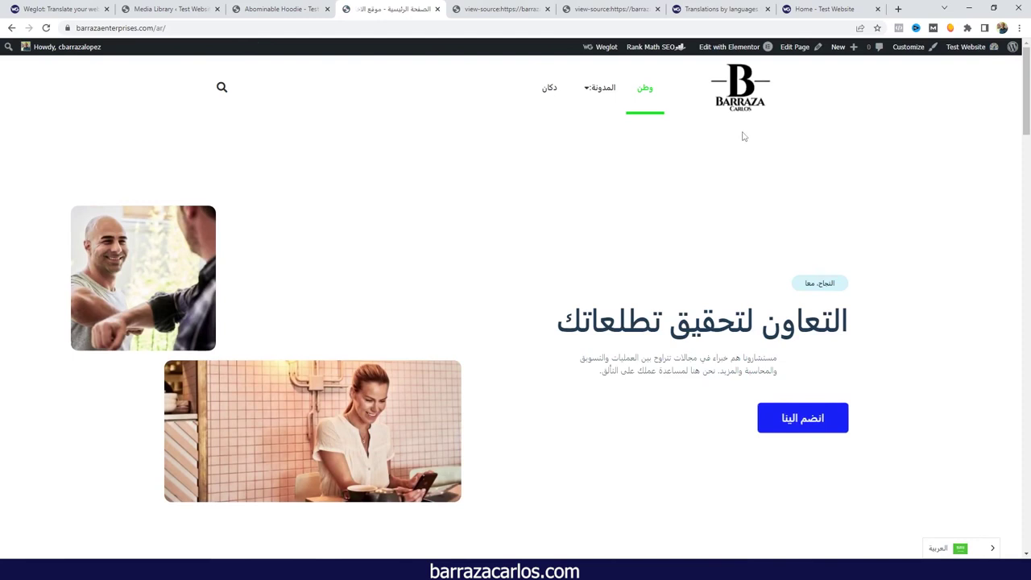
Switch the website to Brazilian Portuguese and open the blog post "Importância do desenvolvimento dos negócios"
left_click(965, 550)
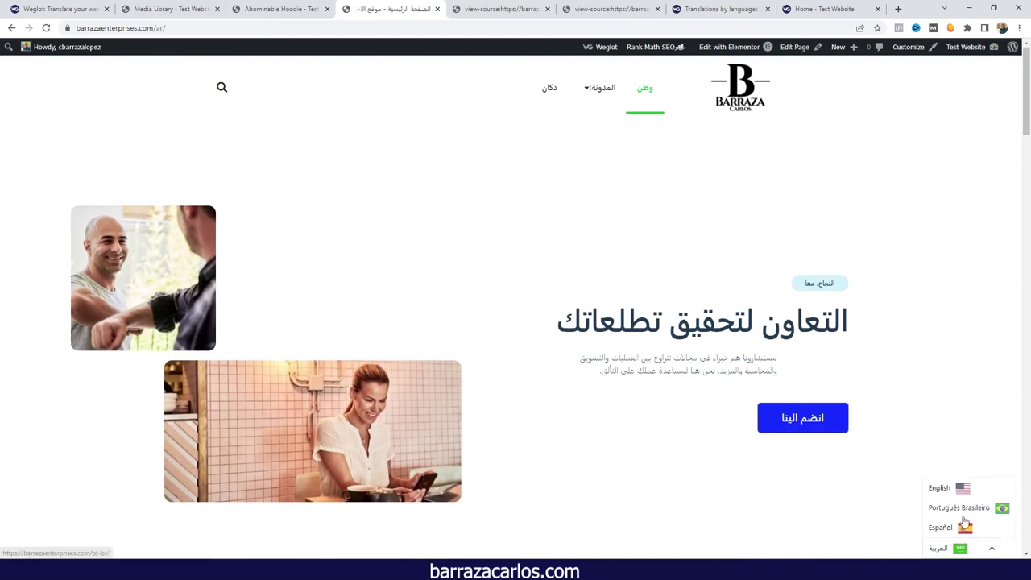
left_click(965, 514)
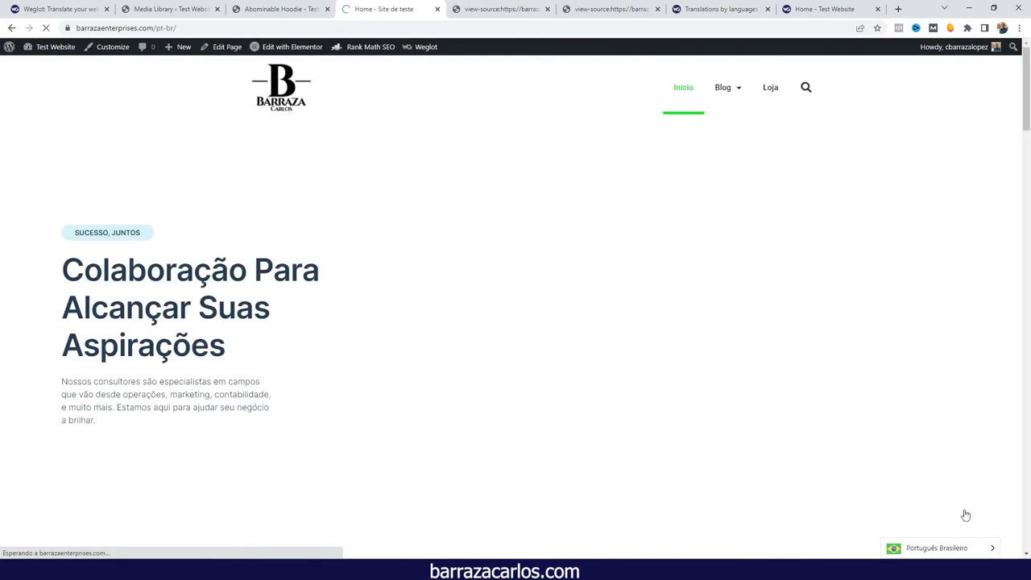
mouse_move(728, 92)
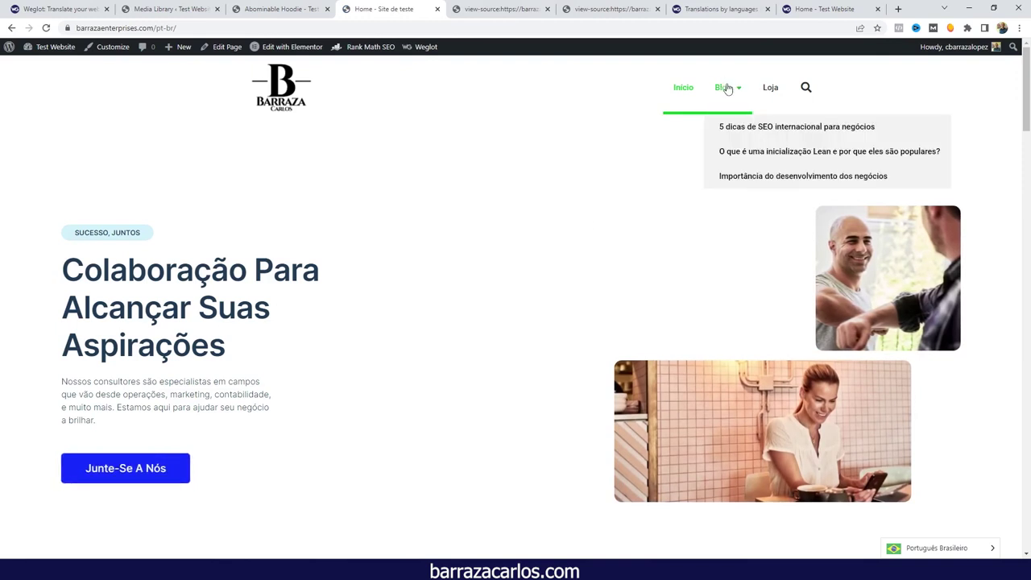
left_click(736, 181)
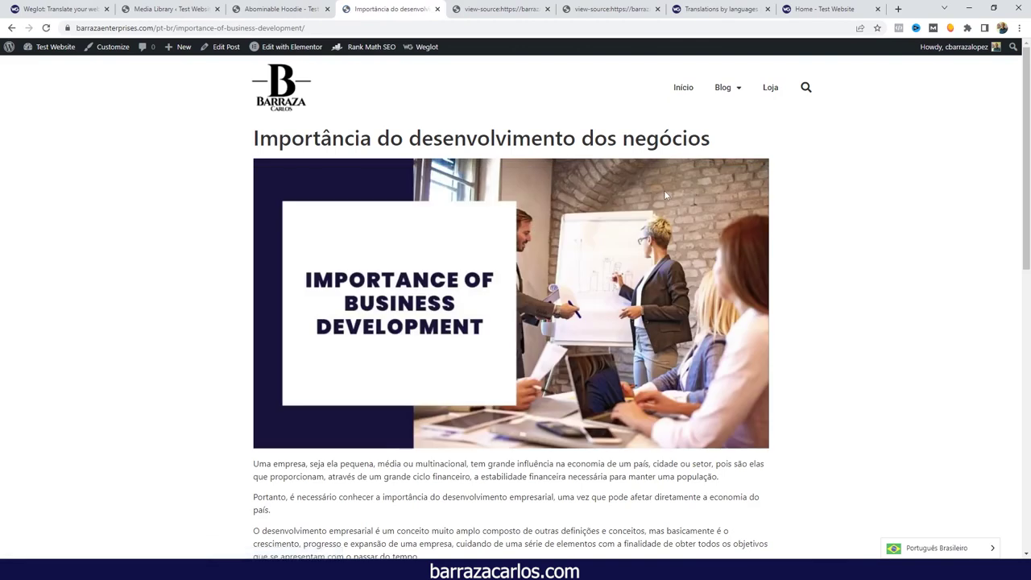
Examine the Brazilian Portuguese shop's result count and product list, and open the "Calça de Ginásio de Éter" product
left_click(766, 97)
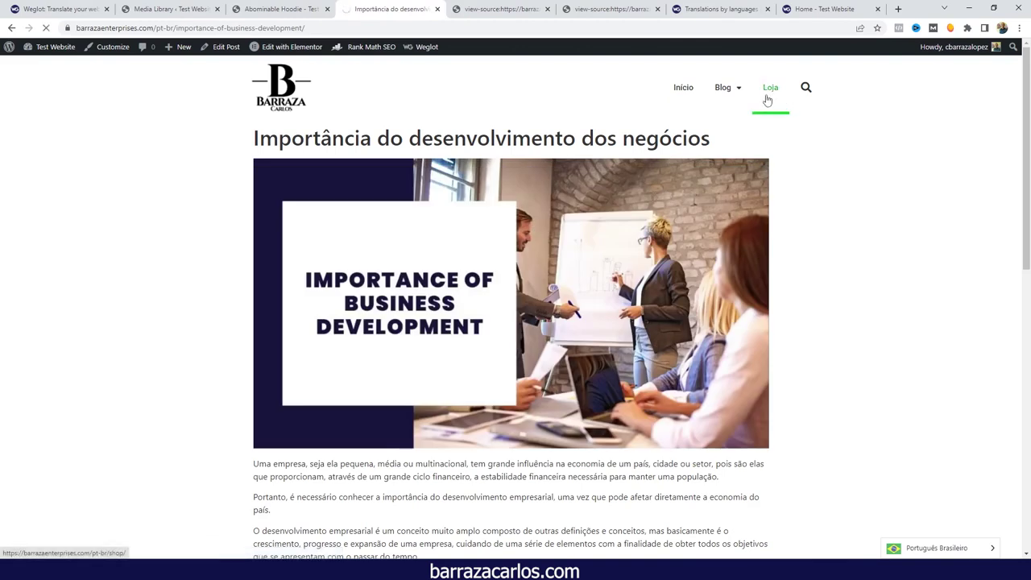
scroll(292, 228, "down", 2)
scroll(315, 205, "up", 2)
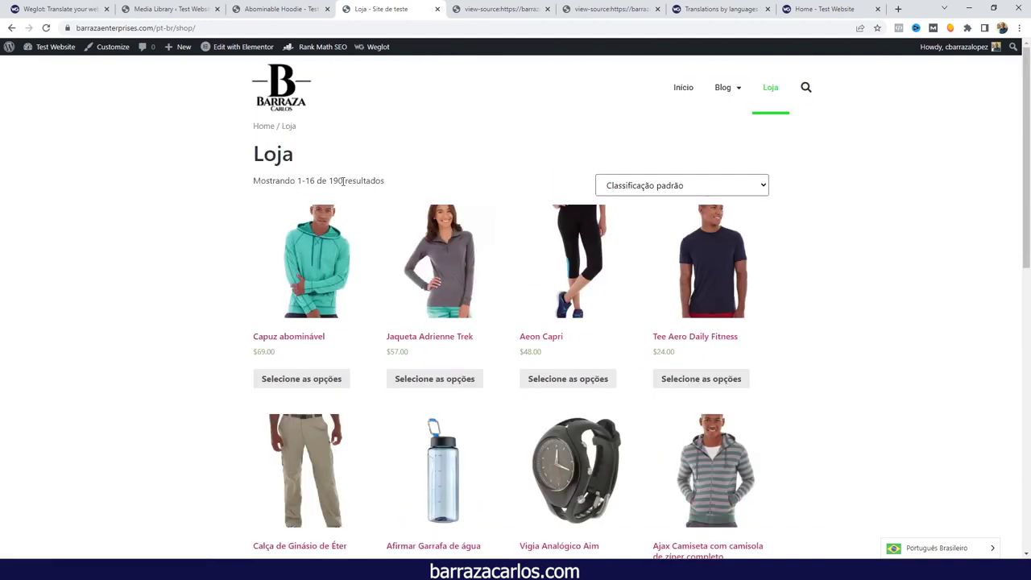
left_click_drag(343, 182, 332, 182)
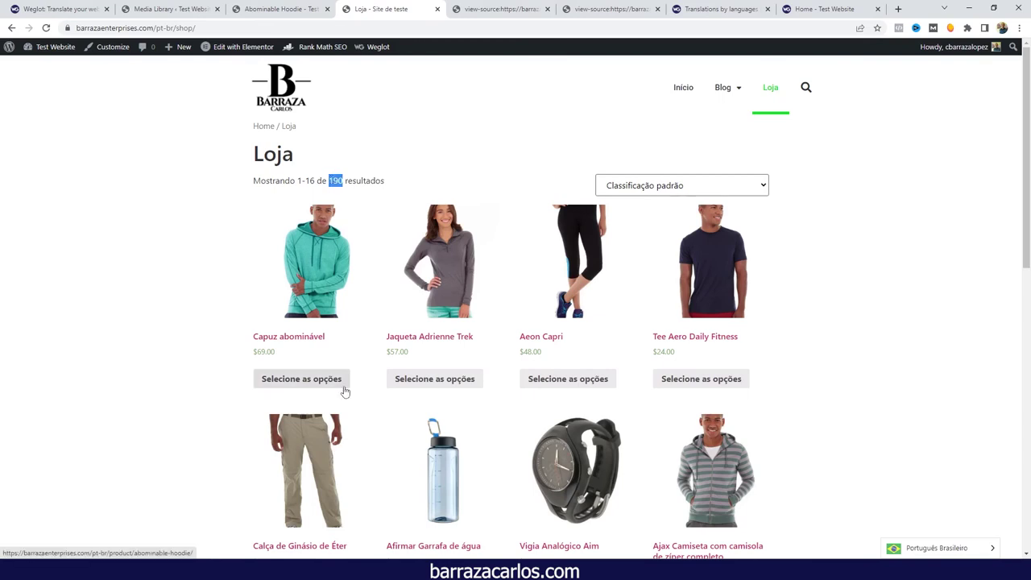
scroll(380, 373, "down", 3)
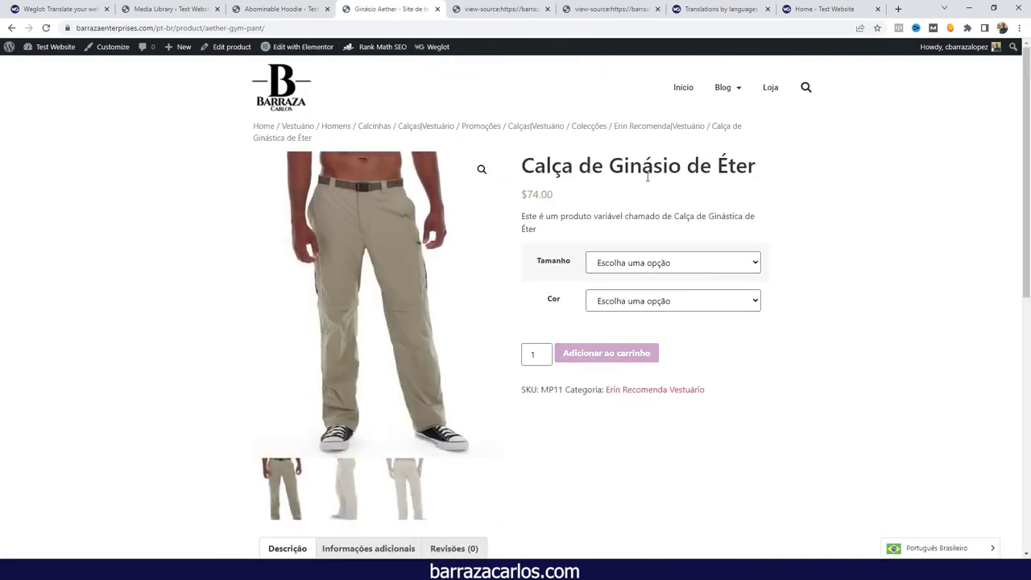
Examine the translated short description and the size and colour (Cor) options of the product "Calça de Ginásio de Éter"
left_click_drag(534, 225, 379, 556)
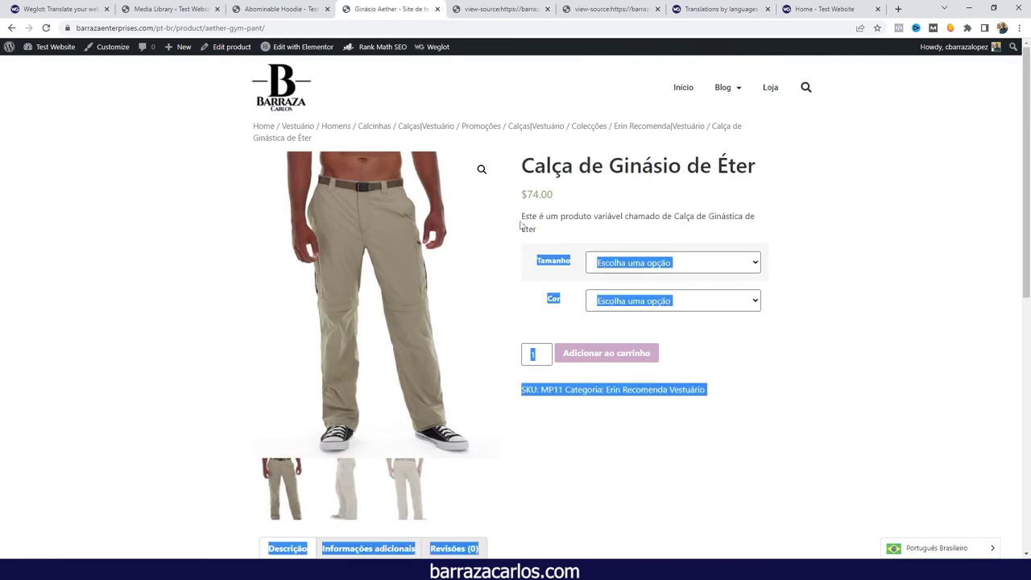
left_click(559, 258)
left_click(604, 303)
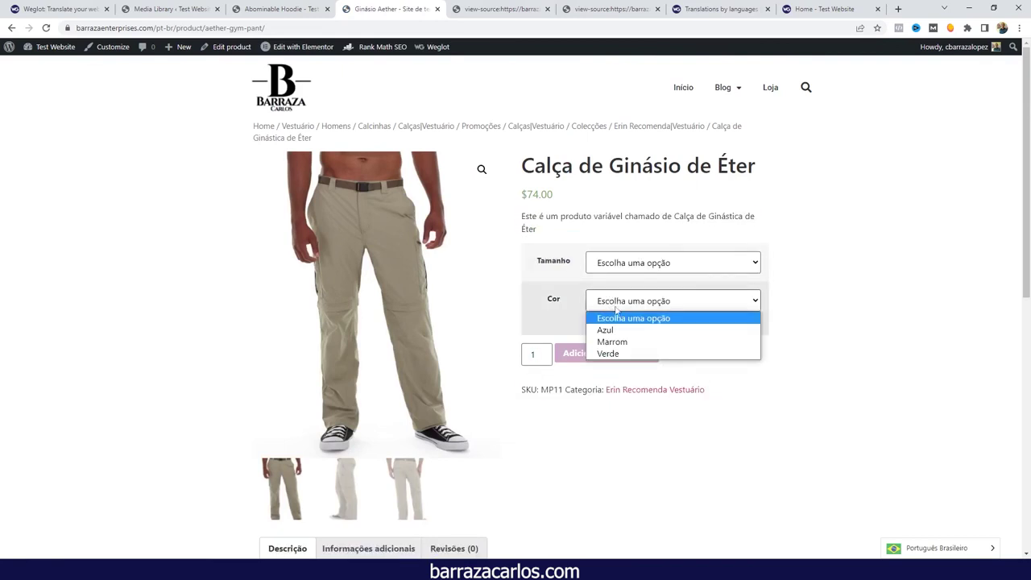
left_click(624, 546)
Read the product's translated description and view its additional information, returning to the description
scroll(499, 429, "down", 2)
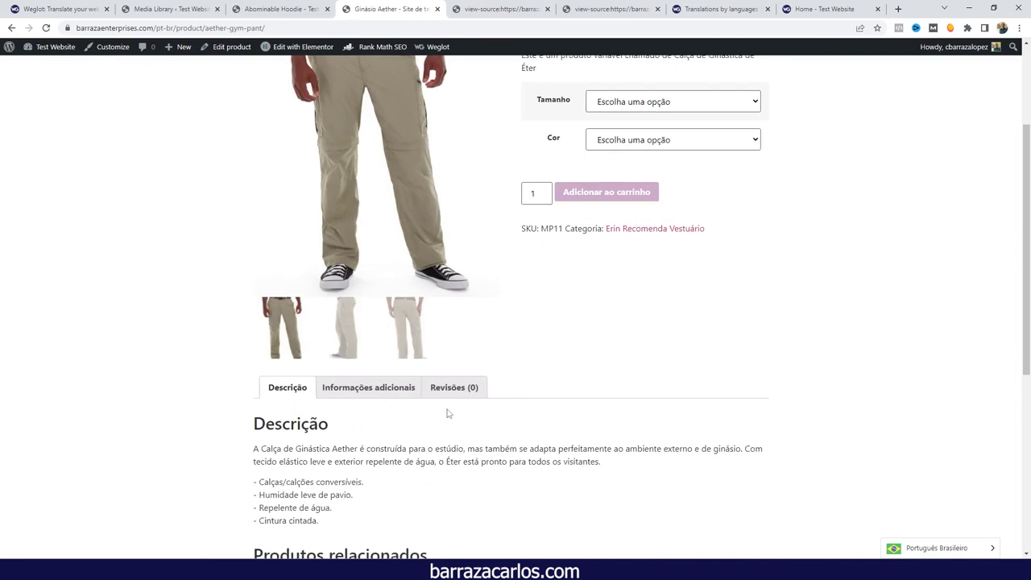
scroll(448, 413, "down", 1)
left_click_drag(339, 469, 260, 392)
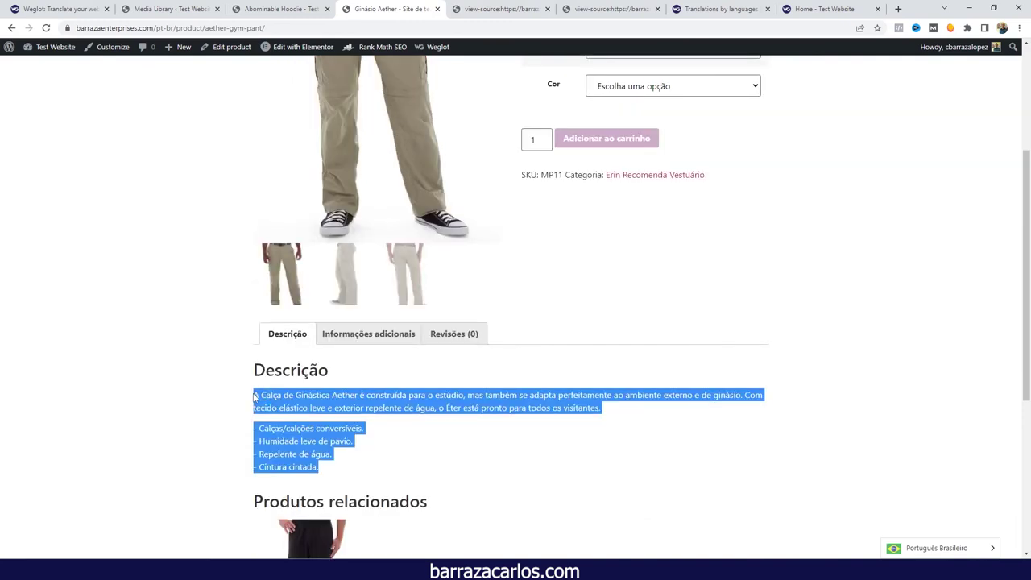
left_click(359, 336)
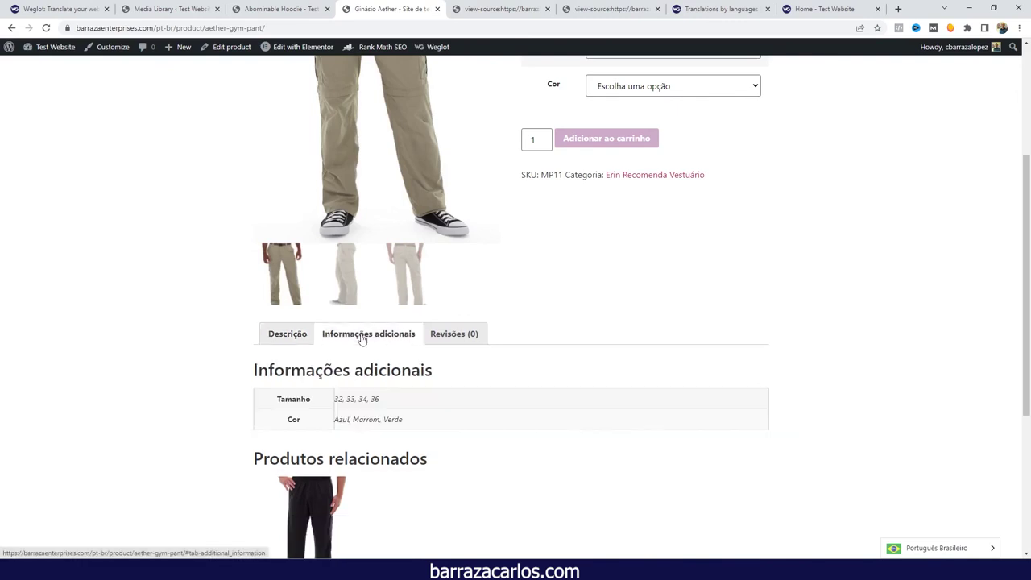
left_click(295, 332)
Open the language choices on the Brazilian Portuguese product page
left_click(903, 551)
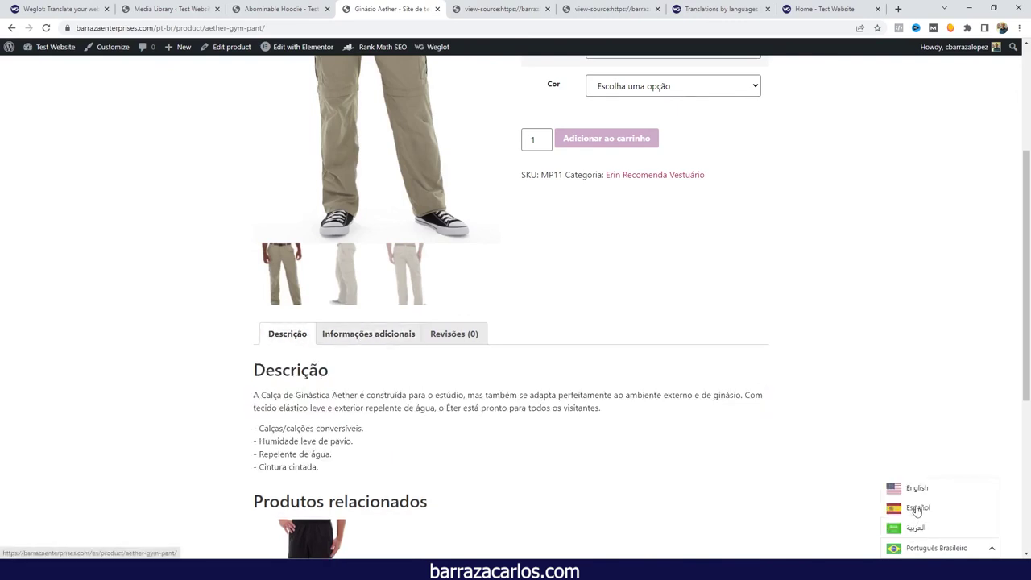